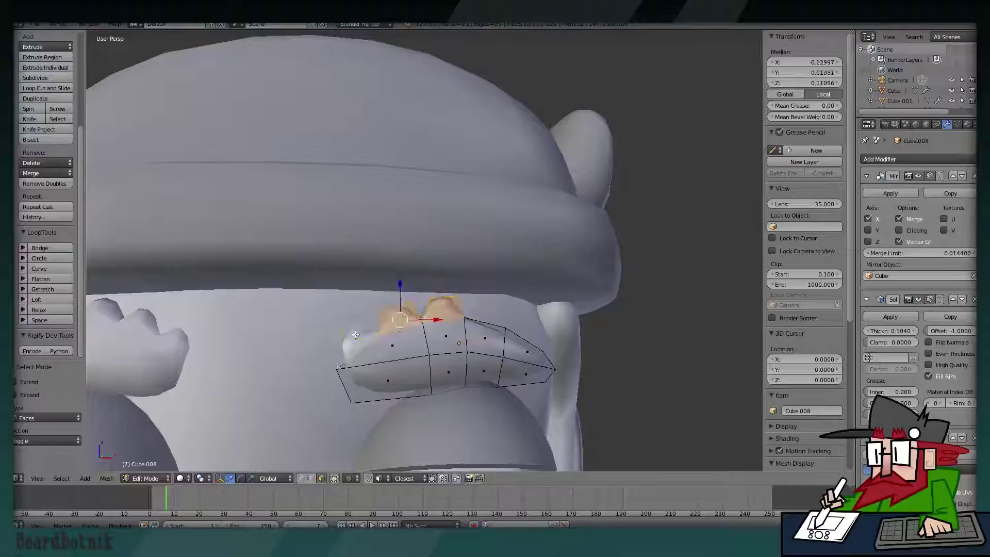
Raise the viking's eyebrow slightly and scale it up a little.
key(x)
click(356, 334)
key(Tab)
scroll(468, 291, down, 5)
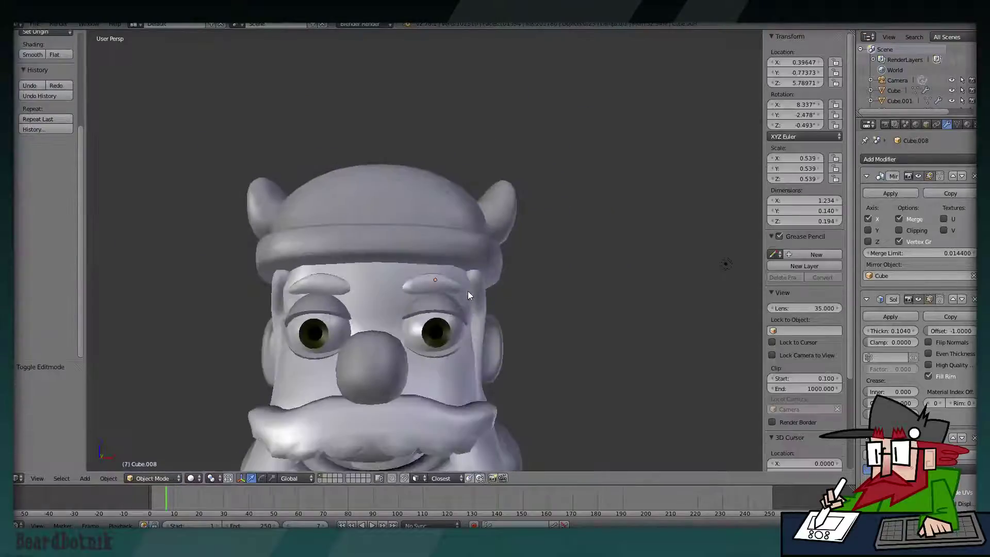
scroll(496, 292, down, 2)
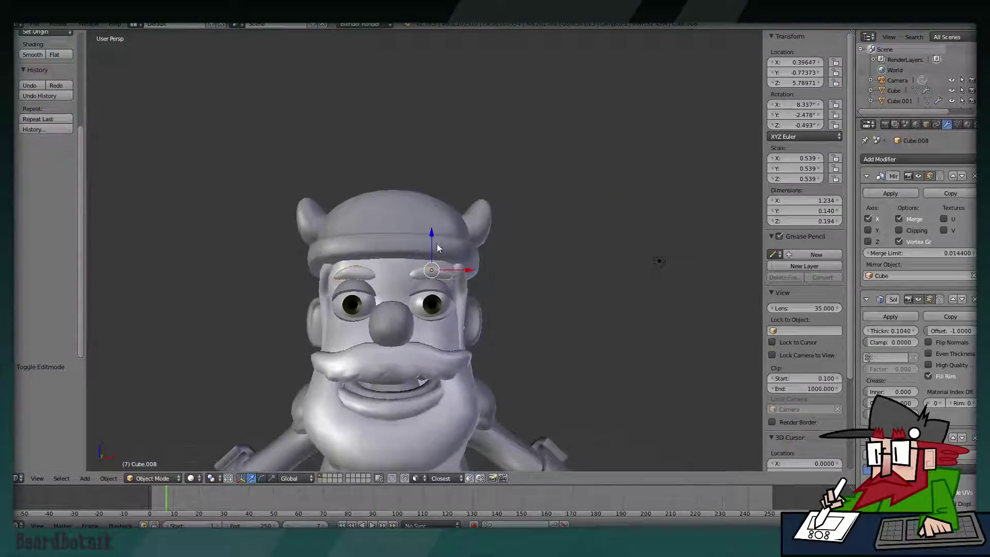
drag(437, 244, 431, 237)
key(s)
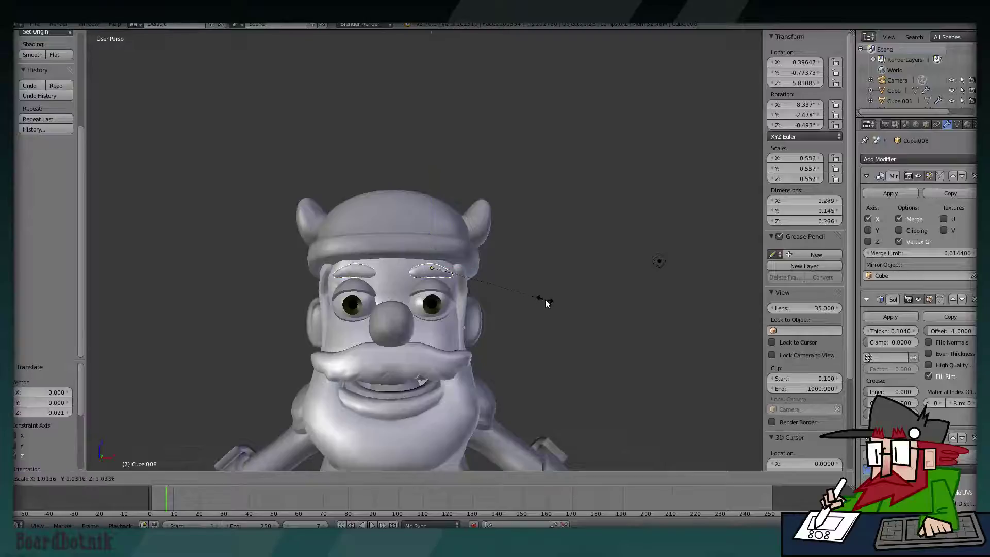
click(545, 300)
key(a)
scroll(545, 299, down, 1)
scroll(526, 303, up, 3)
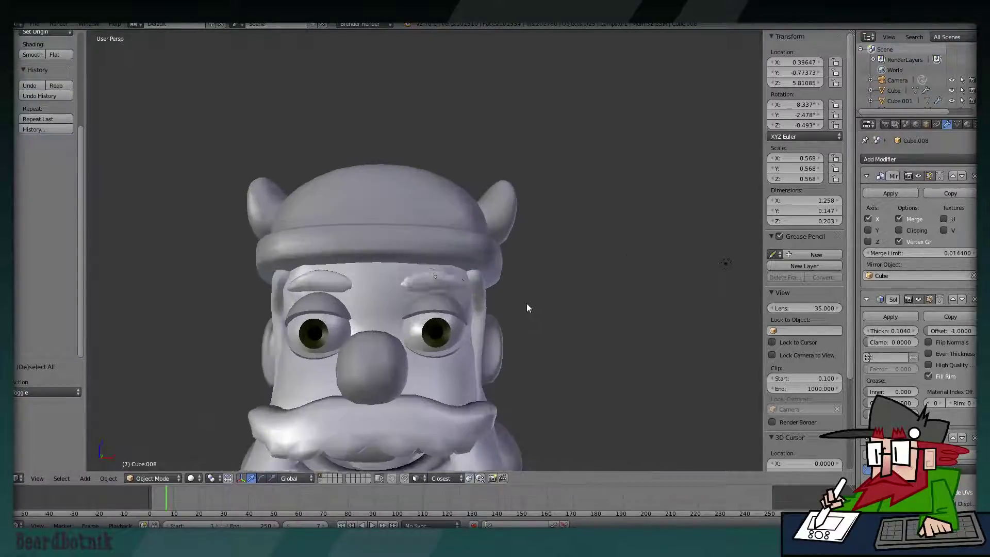
Lift one face of the eyebrow slightly higher, then return to Object Mode.
key(Tab)
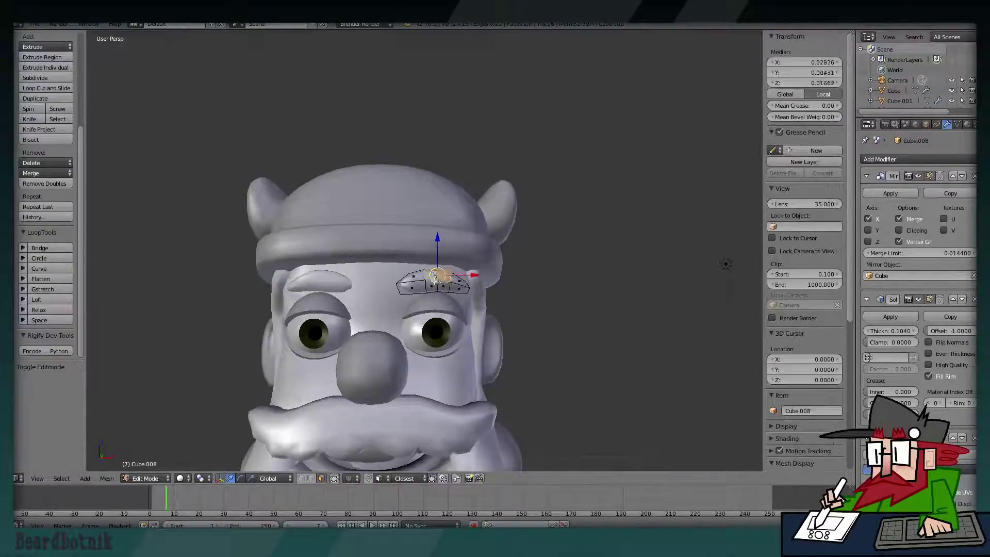
right_click(436, 278)
key(g)
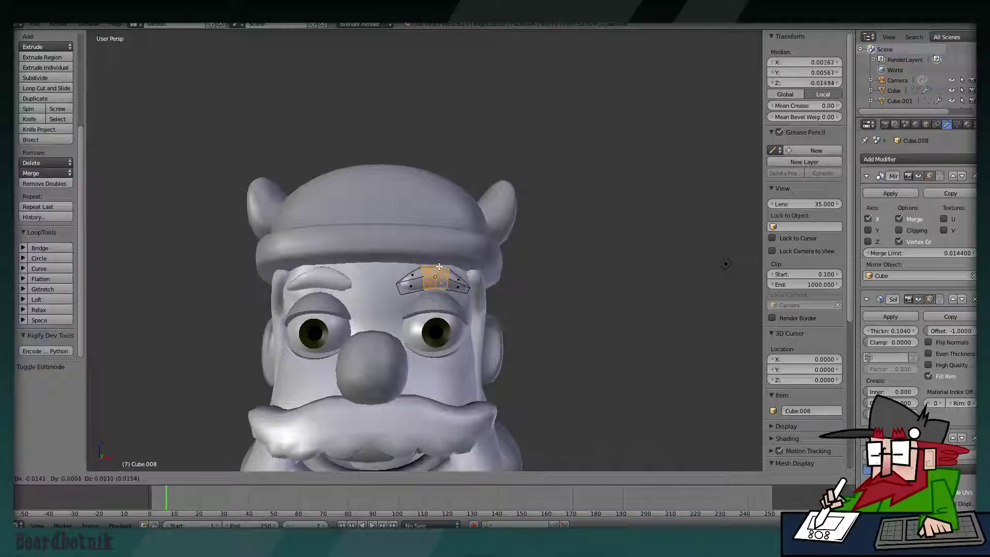
click(439, 266)
drag(436, 256, 436, 255)
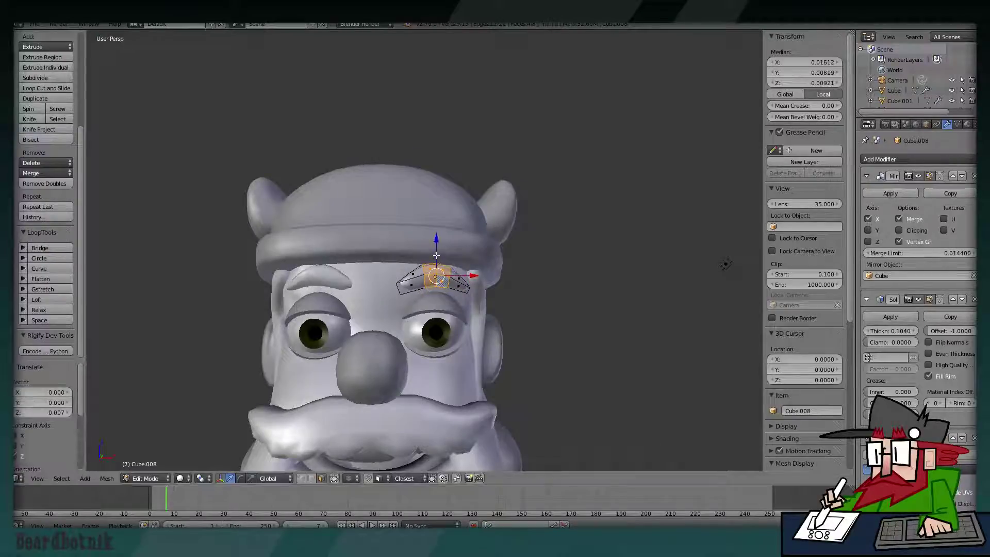
key(Tab)
scroll(505, 300, down, 2)
mouse_move(496, 315)
middle_down()
mouse_move(508, 257)
mouse_move(419, 309)
mouse_move(533, 306)
mouse_move(543, 290)
mouse_move(628, 280)
mouse_move(537, 280)
middle_up()
key(a)
Save the file under a new name from the File menu.
click(34, 24)
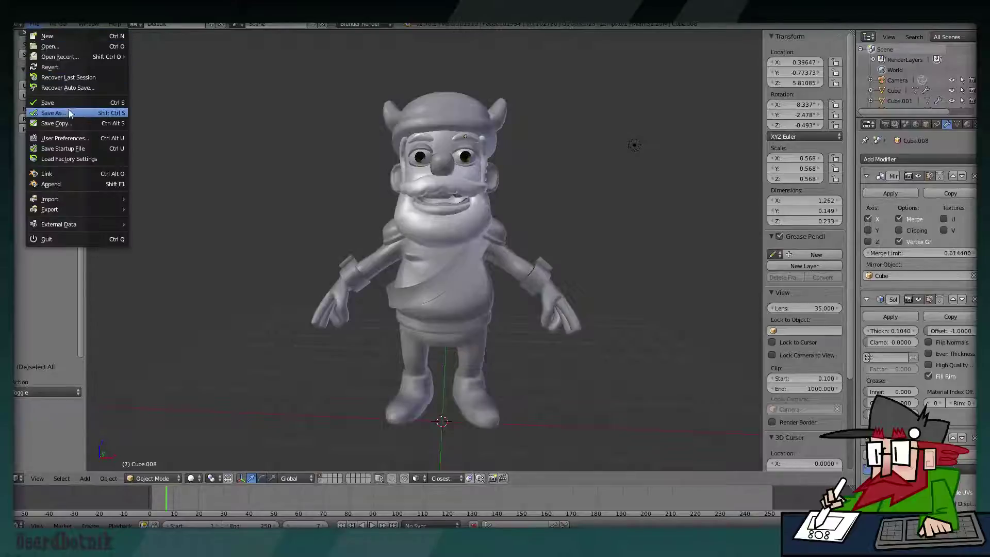
click(64, 102)
mouse_move(497, 194)
middle_down()
mouse_move(403, 196)
mouse_move(503, 186)
middle_up()
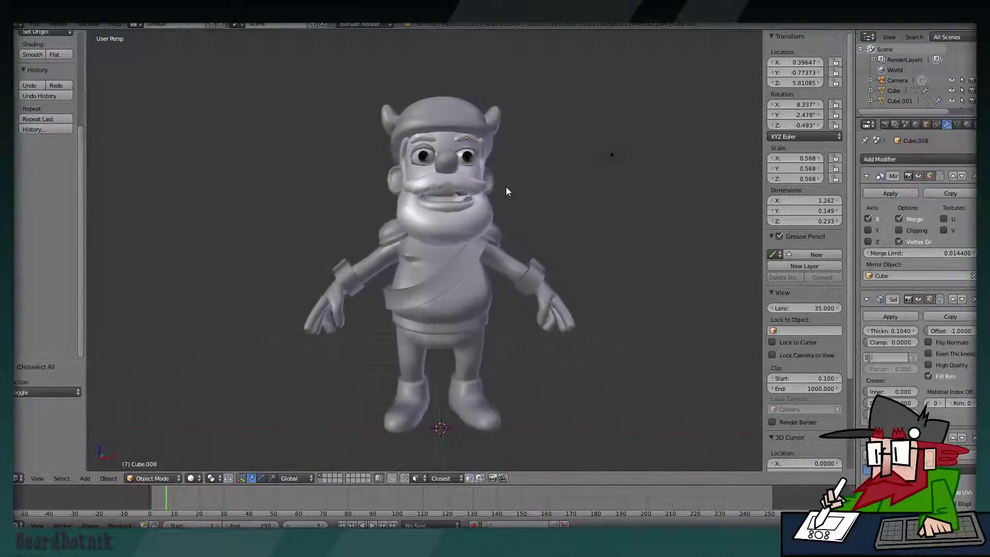
Select an edge loop on the chest strap Plane.006 and set its mean crease to 0.59.
right_click(454, 277)
scroll(431, 252, up, 3)
key(Tab)
scroll(432, 252, up, 4)
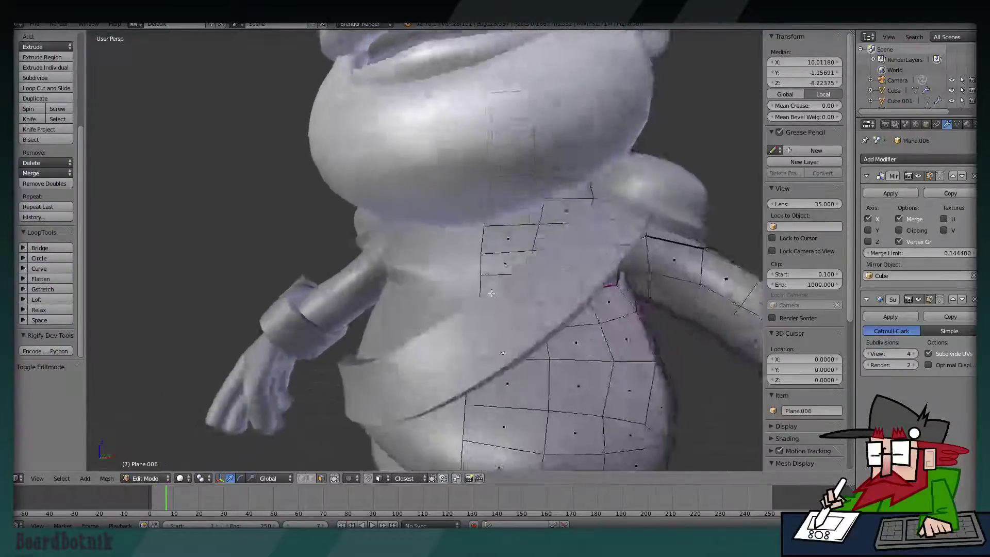
middle_drag(431, 251, 454, 298)
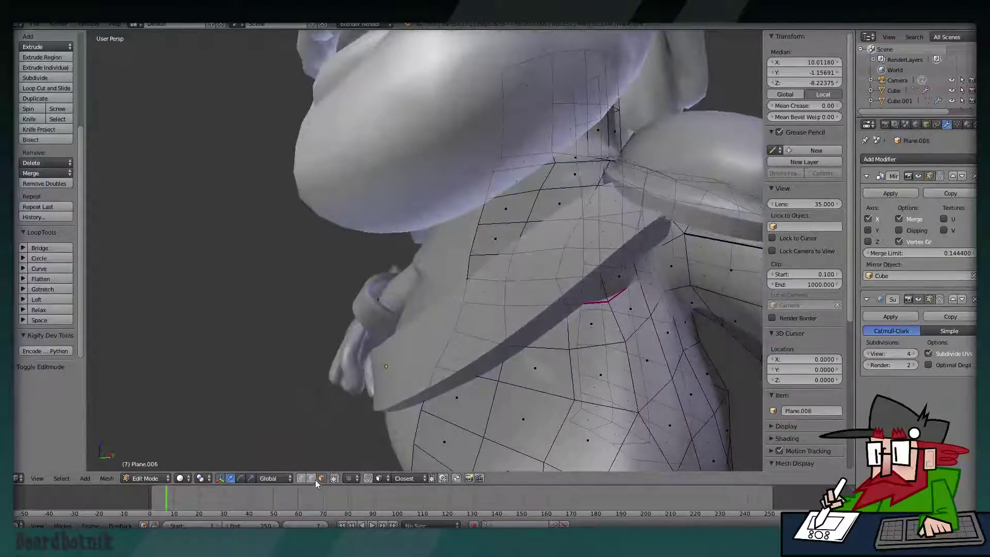
shift+right_click(559, 299)
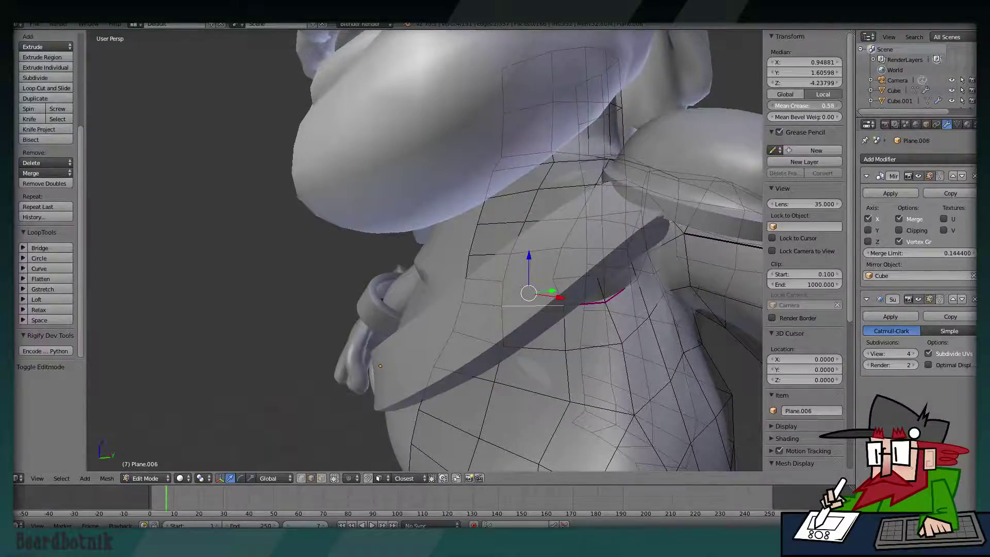
scroll(592, 203, down, 3)
scroll(630, 197, down, 3)
scroll(559, 217, down, 5)
key(Tab)
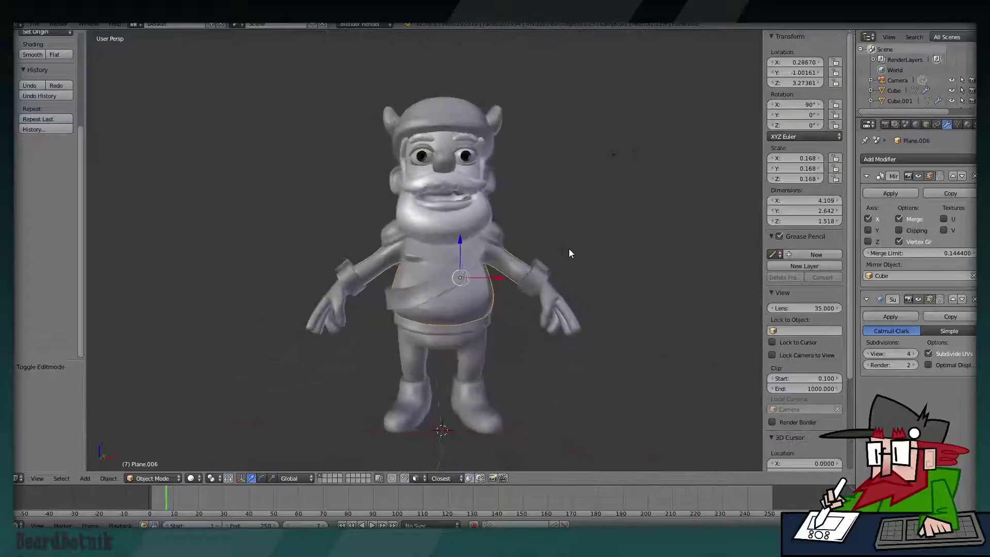
key(a)
middle_drag(558, 271, 505, 276)
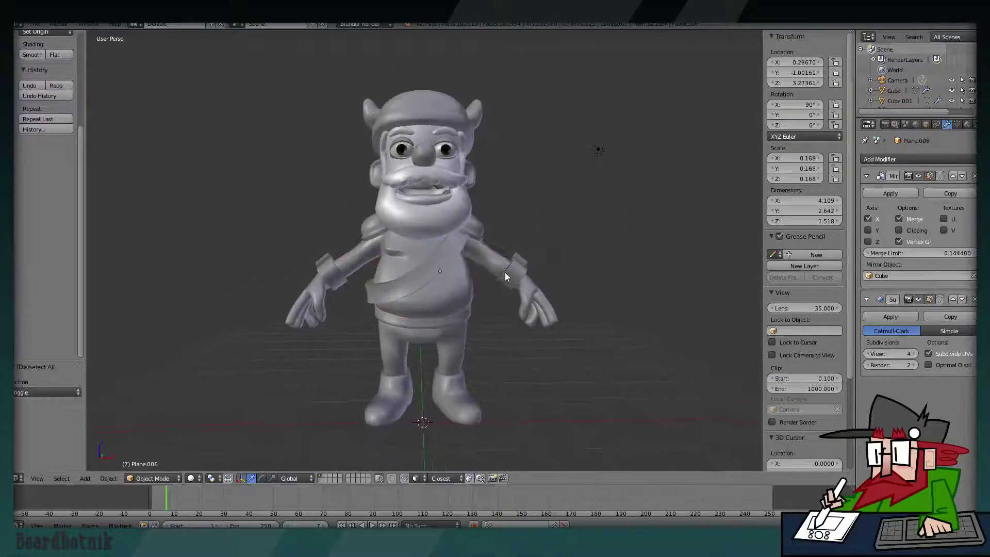
click(47, 24)
click(63, 108)
mouse_move(572, 236)
middle_down()
mouse_move(345, 240)
mouse_move(369, 232)
mouse_move(497, 239)
mouse_move(481, 214)
middle_up()
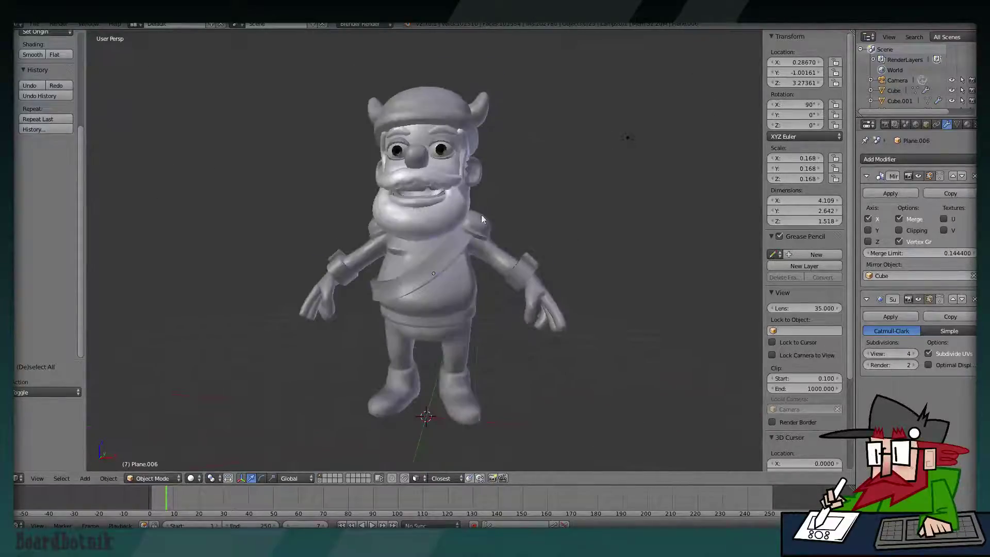
Move two vertices of the head mesh Cube.006 to reshape the beard's lower edge.
right_click(443, 214)
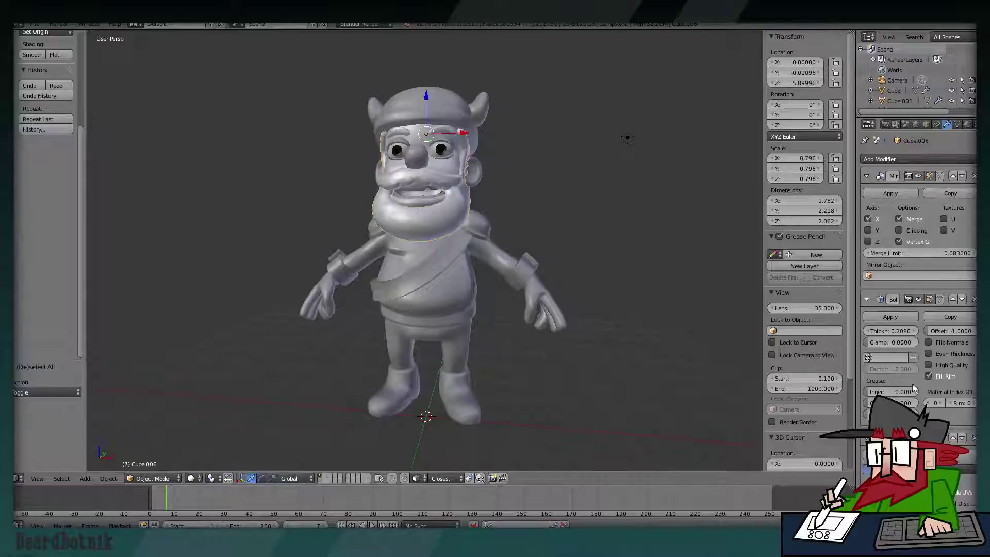
key(ctrl+1)
mouse_move(685, 279)
middle_down()
mouse_move(663, 249)
mouse_move(707, 244)
mouse_move(568, 244)
middle_up()
scroll(568, 243, up, 4)
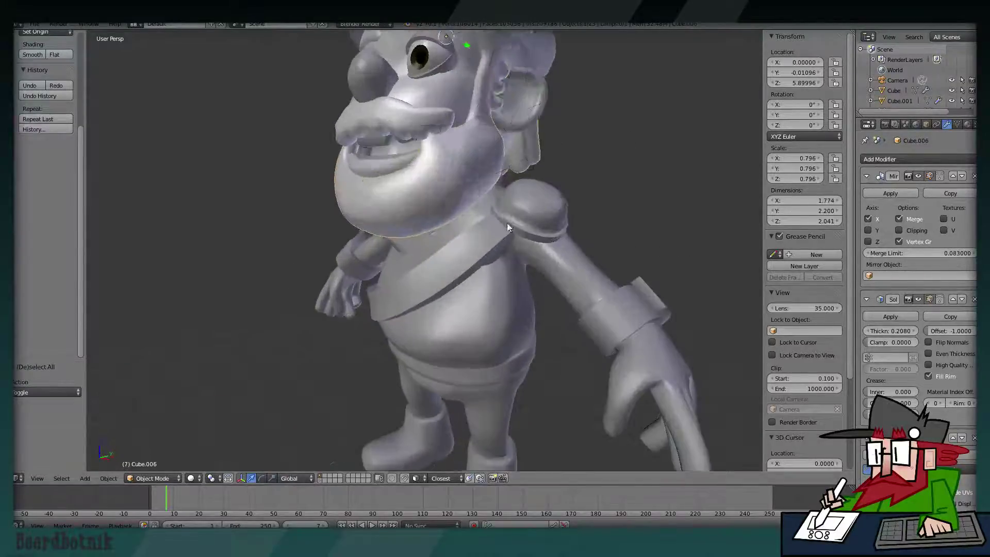
key(Tab)
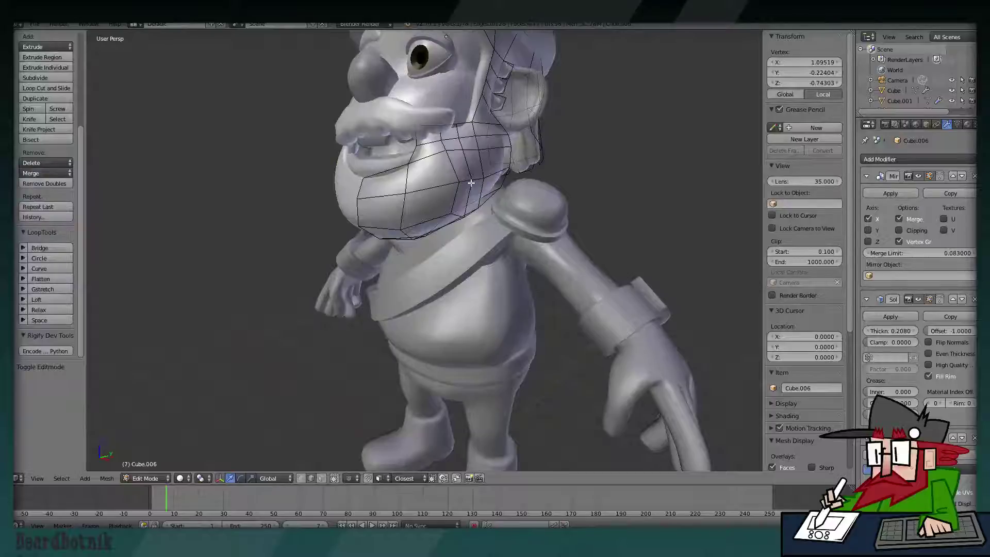
key(1)
key(g)
click(445, 185)
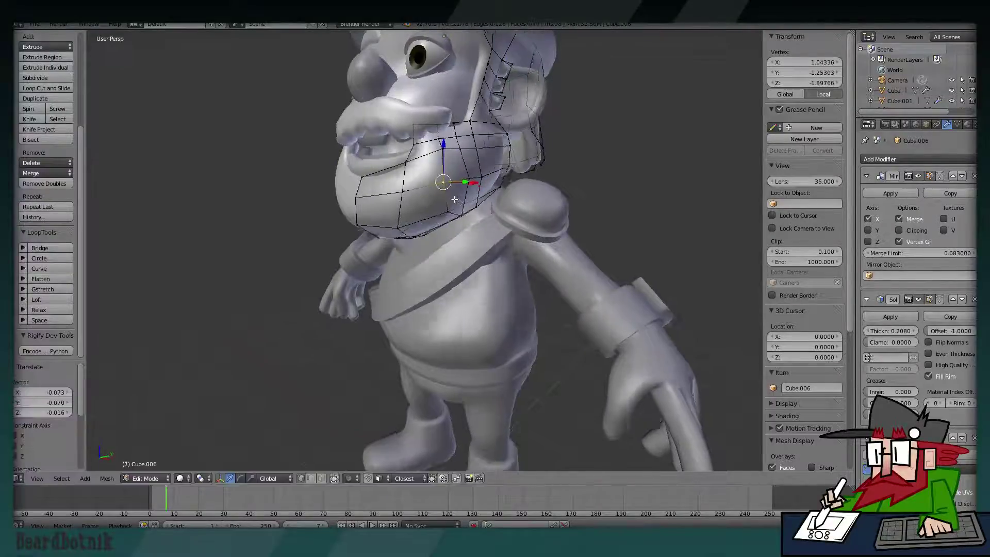
middle_drag(445, 185, 423, 193)
key(g)
click(426, 192)
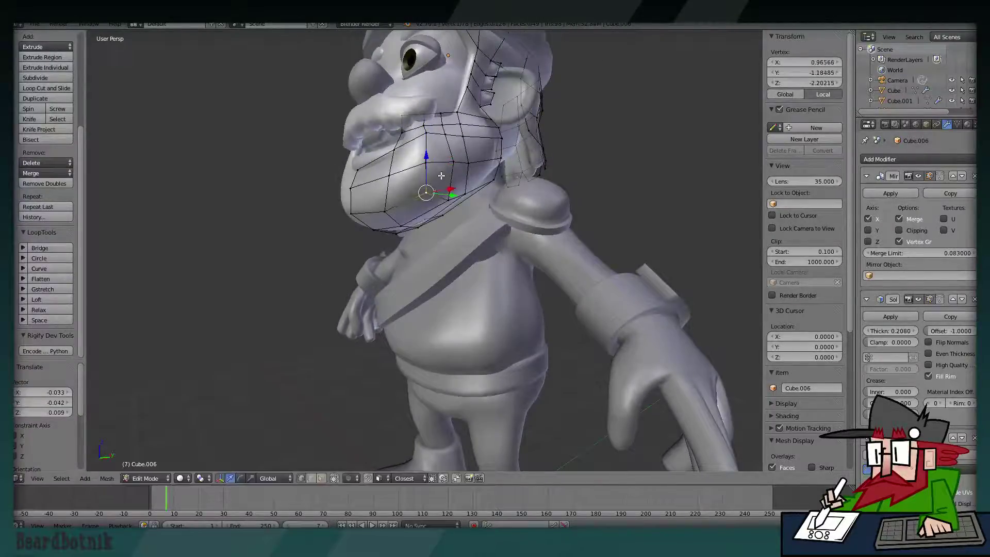
key(Tab)
mouse_move(497, 166)
middle_down()
mouse_move(413, 180)
mouse_move(410, 192)
mouse_move(444, 178)
mouse_move(654, 203)
middle_up()
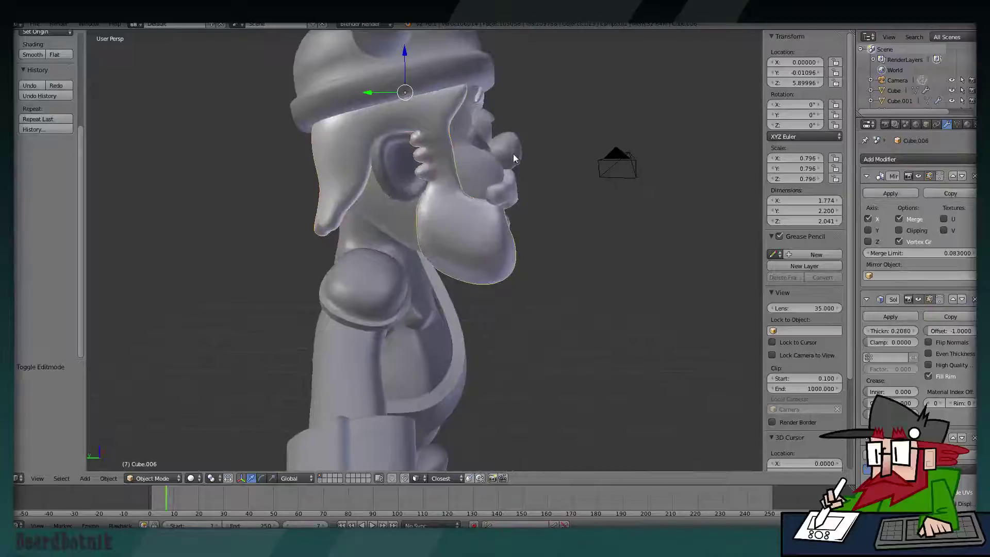
Move two head vertices beside the ear along the Y axis.
scroll(526, 241, up, 5)
key(Tab)
middle_drag(524, 240, 418, 200)
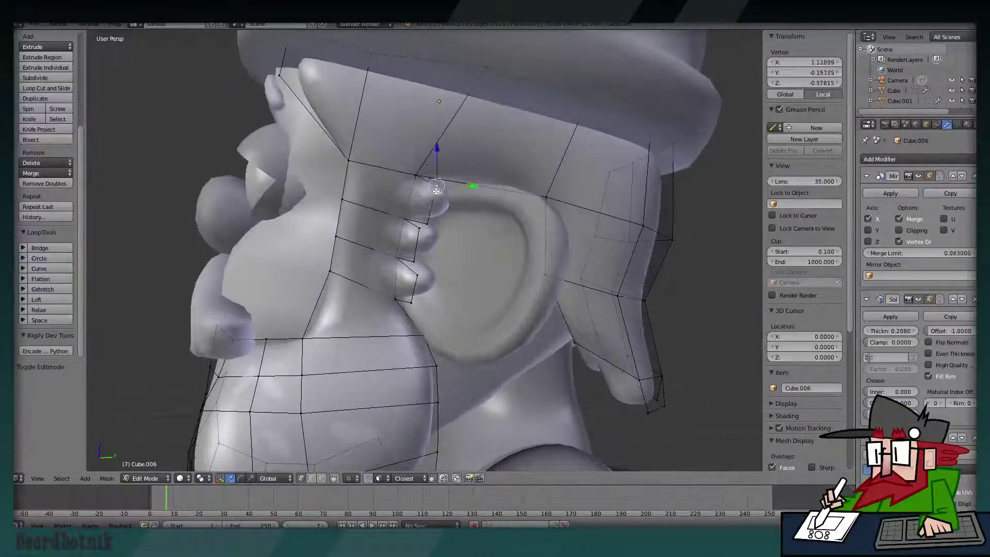
shift+right_click(435, 205)
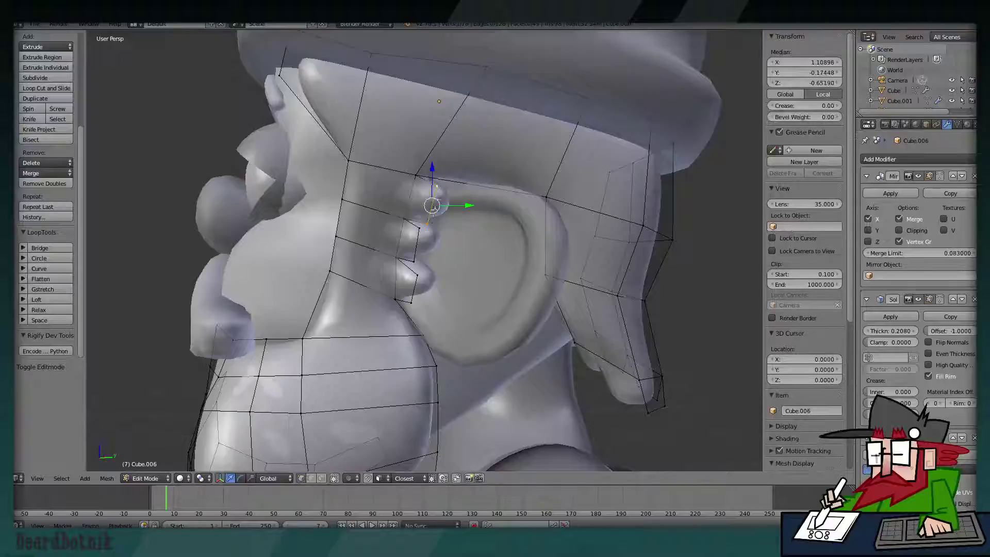
shift+right_click(415, 262)
mouse_move(420, 294)
middle_down()
mouse_move(425, 330)
mouse_move(464, 333)
middle_up()
key(g)
key(y)
click(425, 343)
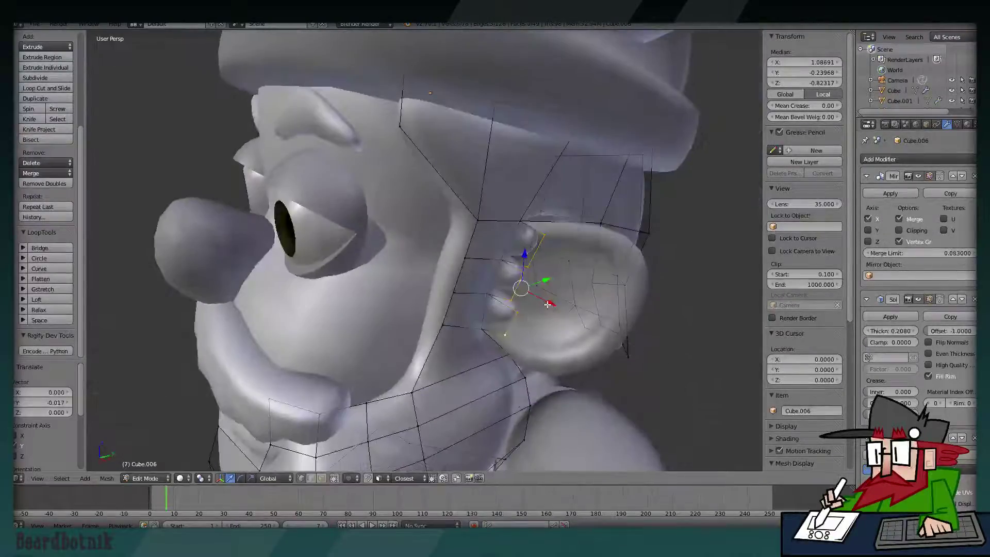
Add new edge loops through the head mesh near the ear.
key(ctrl+r)
click(506, 299)
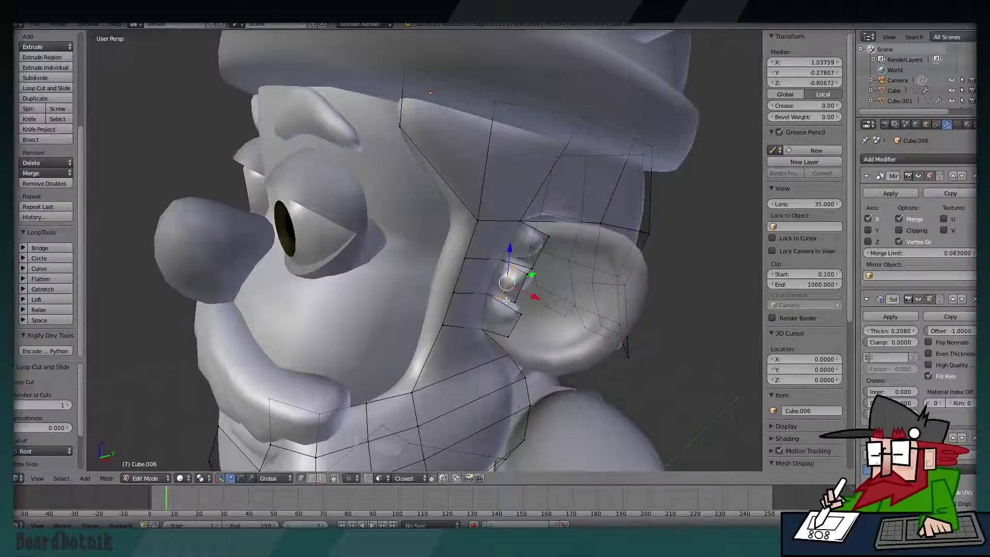
key(ctrl+r)
key(ctrl+r)
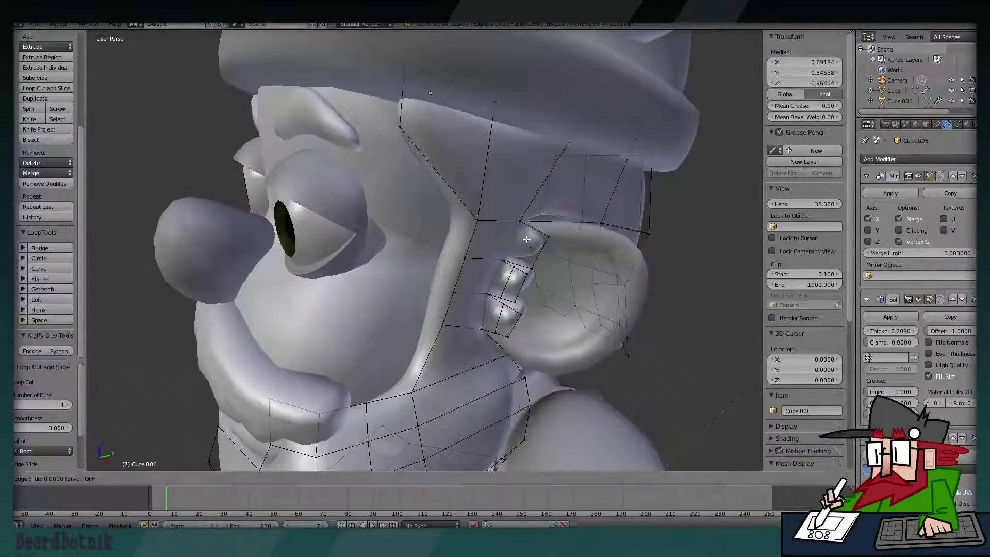
key(Escape)
key(ctrl+r)
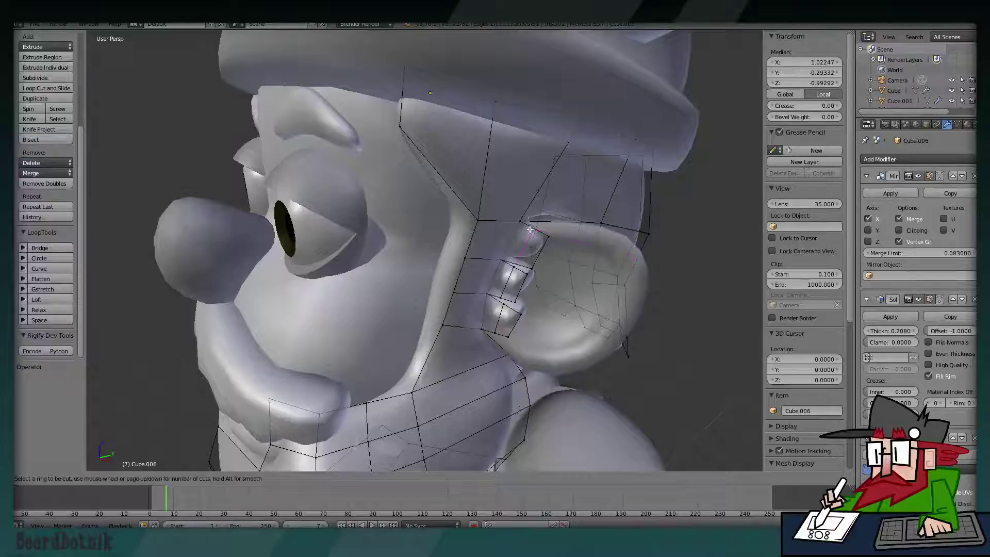
click(530, 229)
middle_drag(530, 230, 508, 247)
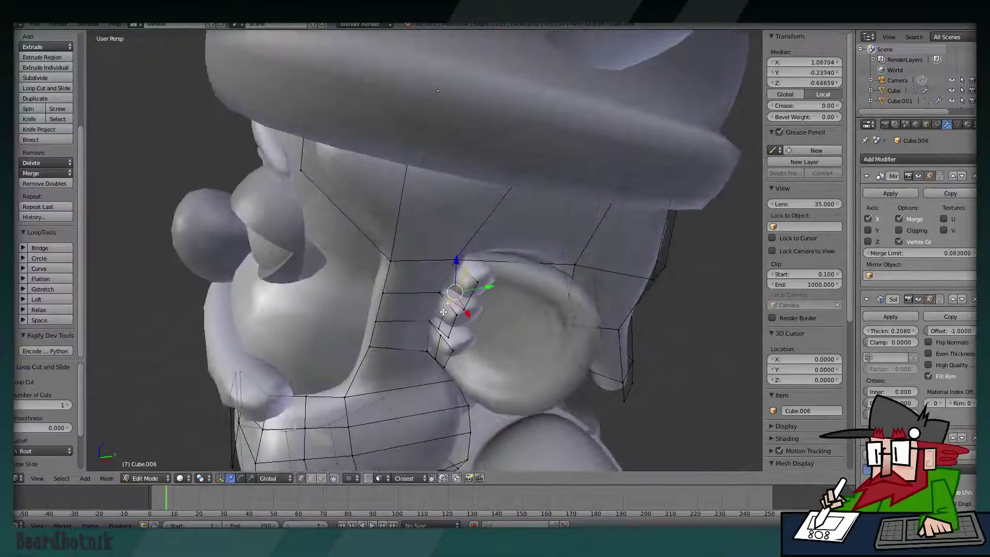
alt+right_click(442, 346)
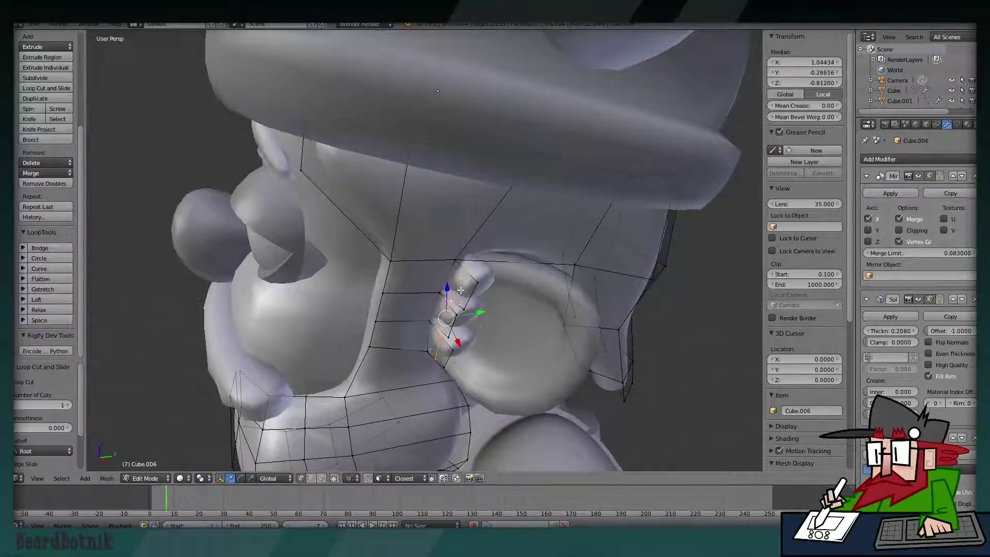
key(Tab)
mouse_move(456, 316)
middle_down()
mouse_move(613, 258)
mouse_move(571, 257)
mouse_move(576, 238)
middle_up()
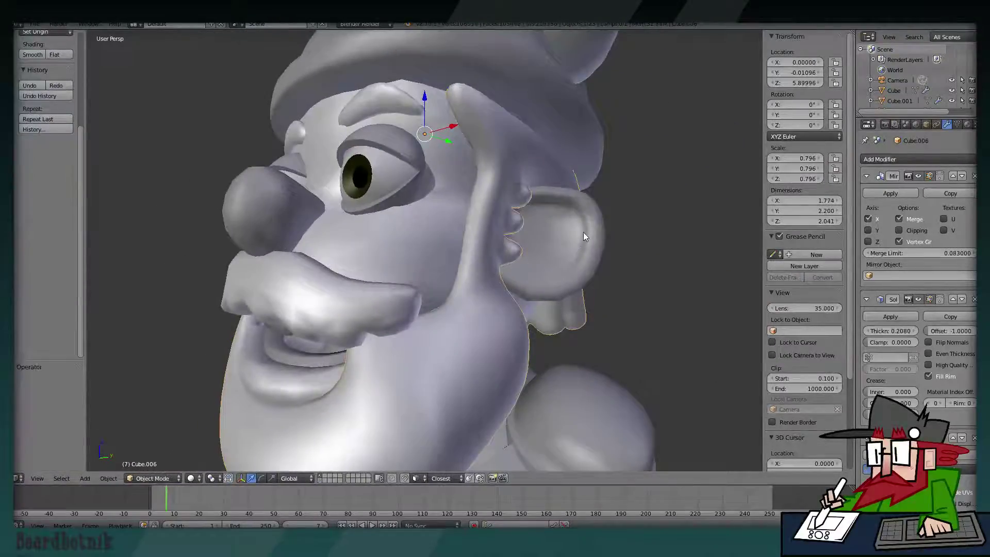
right_click(443, 347)
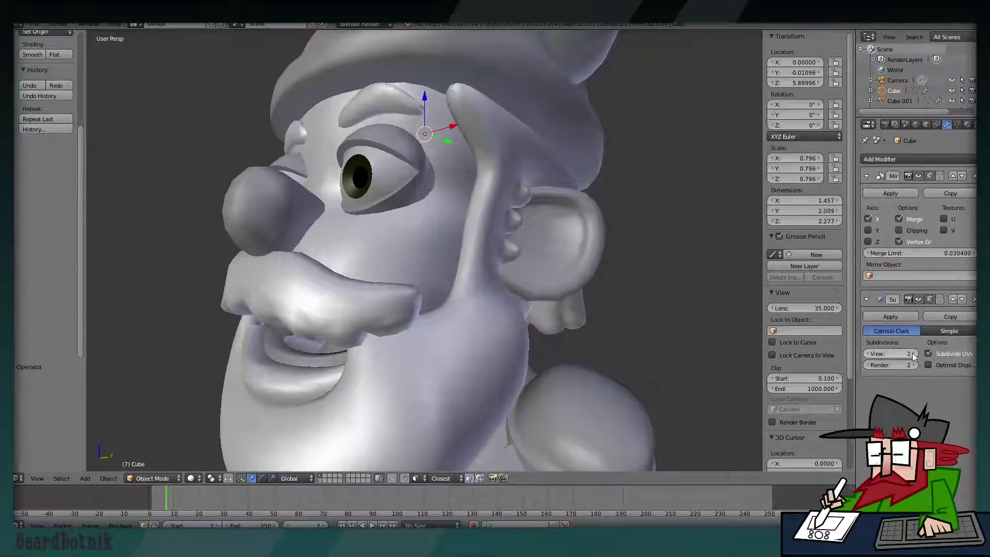
right_click(440, 376)
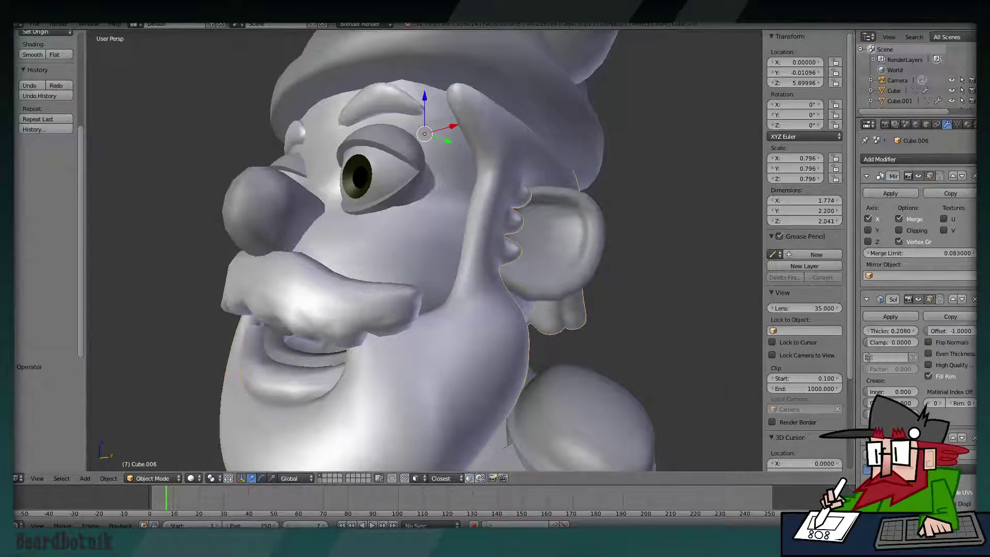
scroll(602, 316, down, 2)
mouse_move(602, 316)
middle_down()
mouse_move(573, 287)
mouse_move(586, 292)
mouse_move(453, 223)
middle_up()
key(Tab)
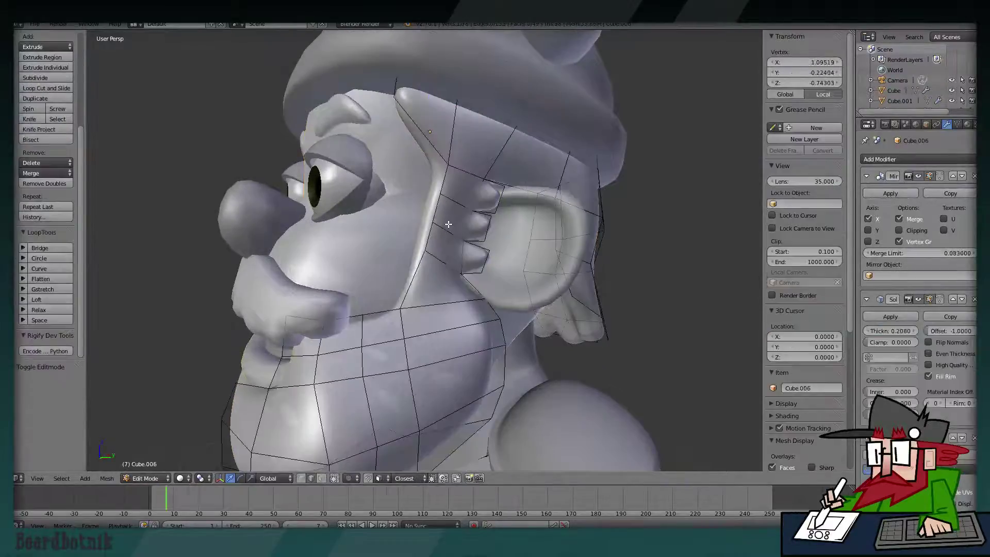
key(ctrl+space)
right_click(488, 222)
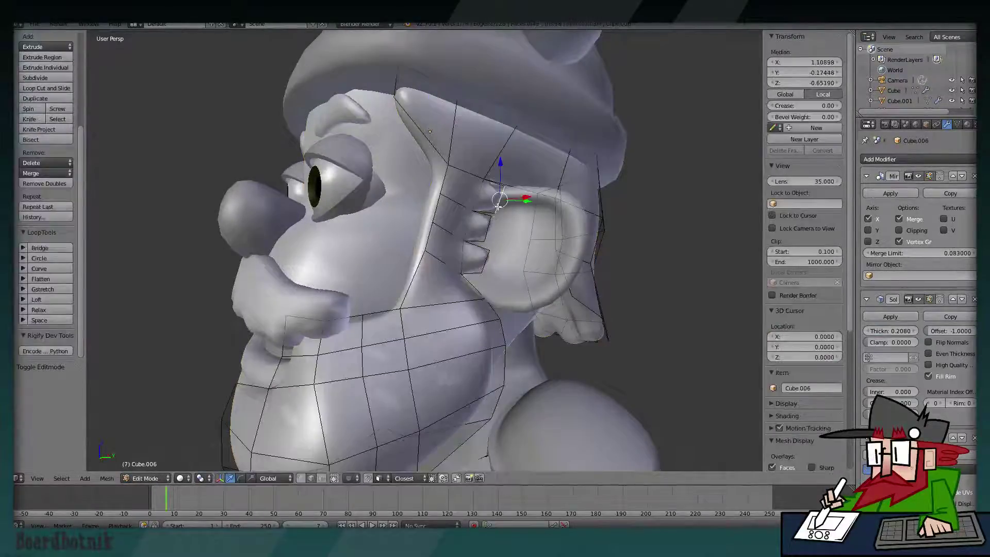
shift+right_click(487, 225)
mouse_move(487, 226)
middle_down()
mouse_move(470, 292)
mouse_move(329, 238)
mouse_move(494, 229)
mouse_move(524, 249)
mouse_move(414, 247)
mouse_move(459, 217)
mouse_move(481, 184)
middle_up()
key(Tab)
scroll(500, 227, down, 3)
scroll(502, 227, down, 4)
key(a)
scroll(487, 188, down, 2)
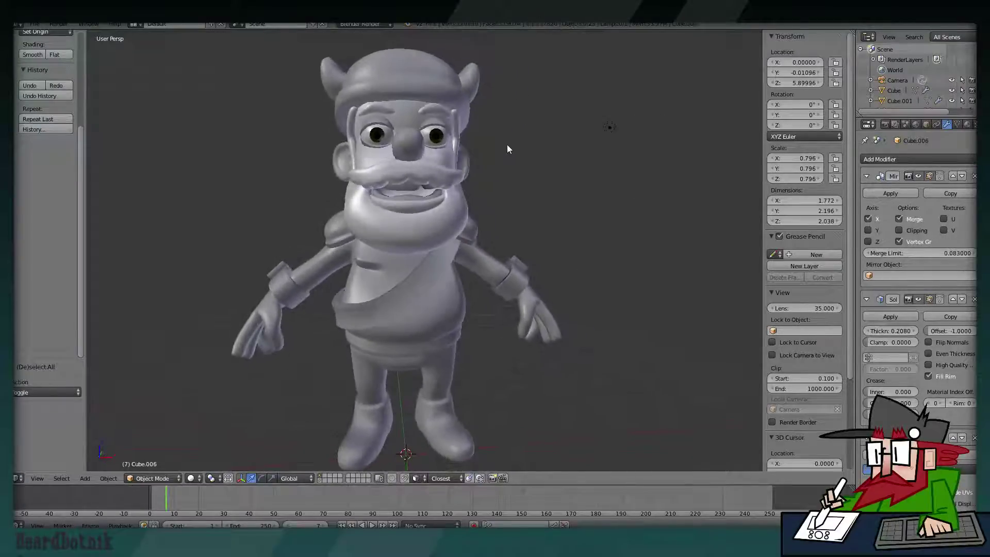
scroll(506, 155, up, 5)
key(Tab)
key(Tab)
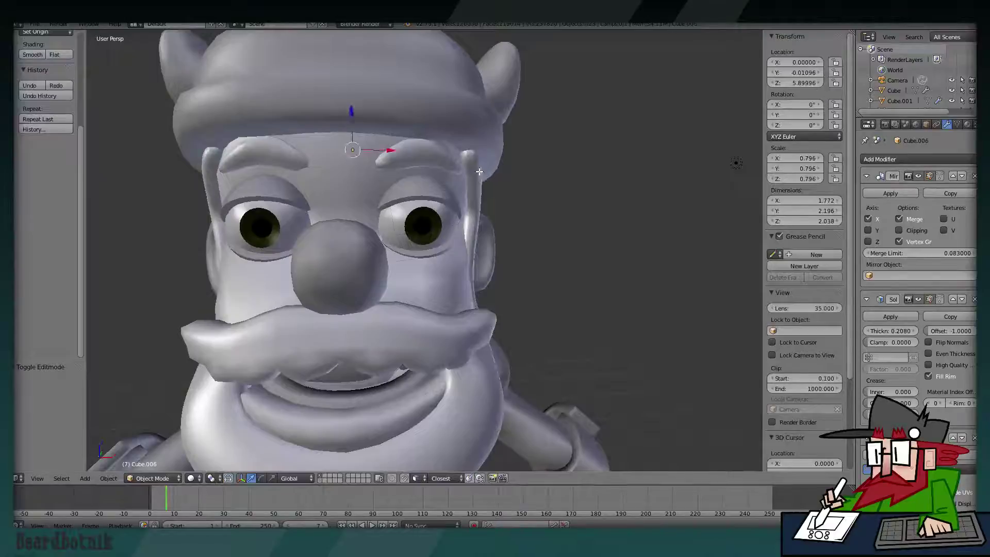
key(Tab)
mouse_move(479, 171)
middle_down()
mouse_move(443, 162)
mouse_move(467, 156)
middle_up()
right_click(409, 166)
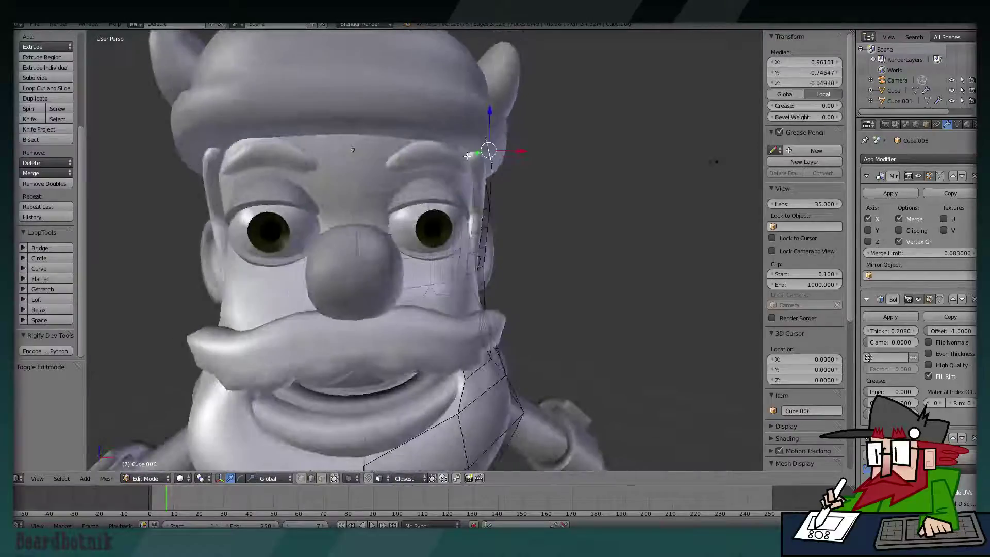
scroll(467, 156, down, 2)
key(a)
key(Tab)
scroll(493, 160, down, 3)
key(a)
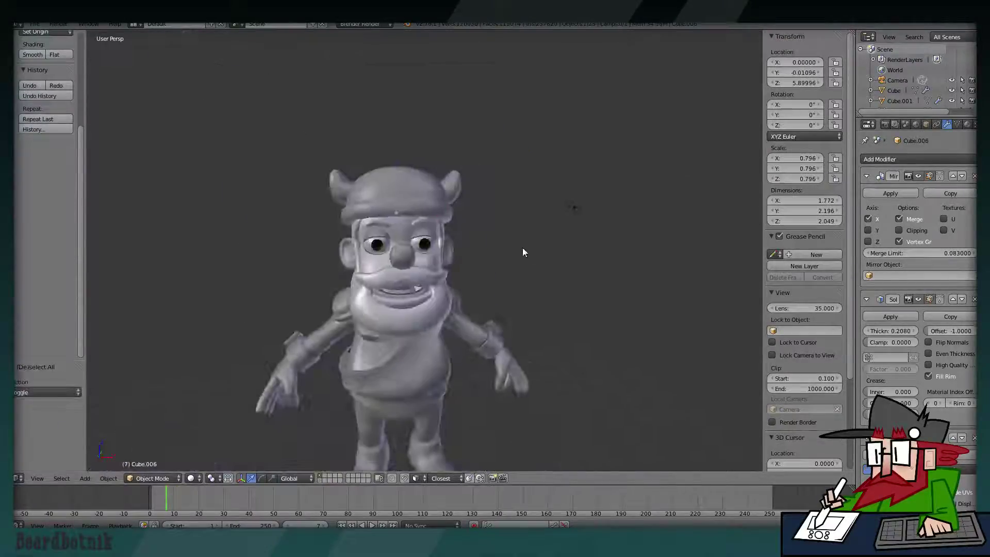
mouse_move(522, 252)
middle_down()
mouse_move(484, 243)
mouse_move(515, 186)
mouse_move(528, 185)
middle_up()
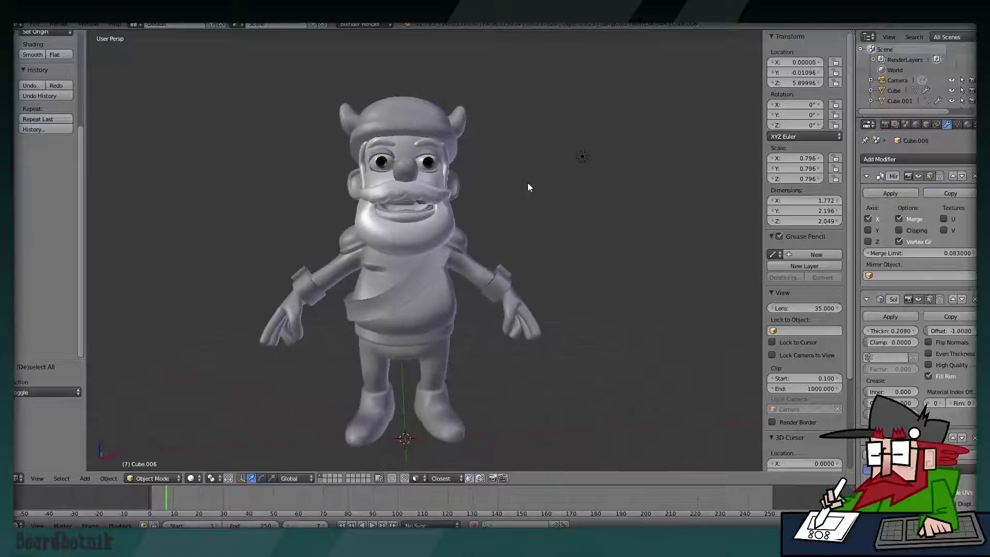
click(36, 24)
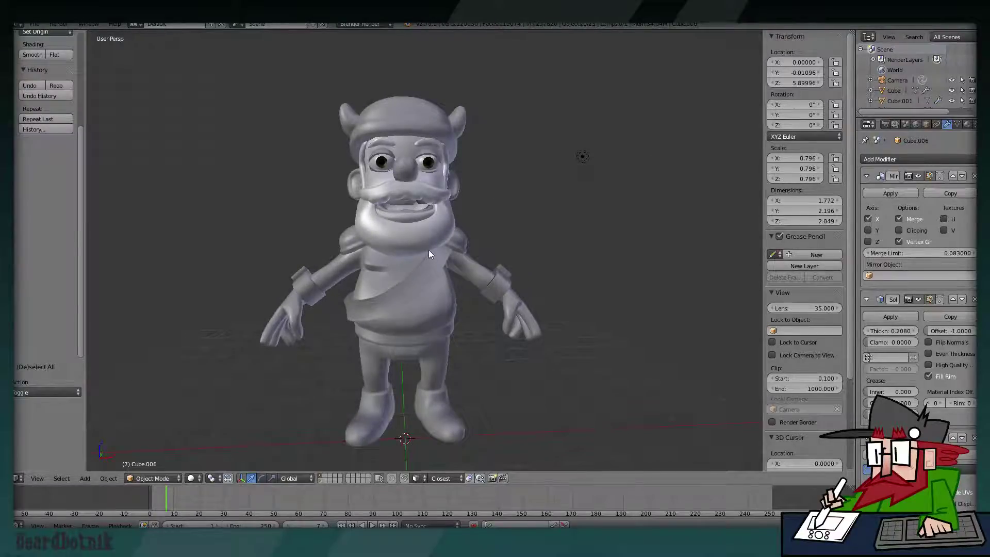
scroll(428, 250, up, 1)
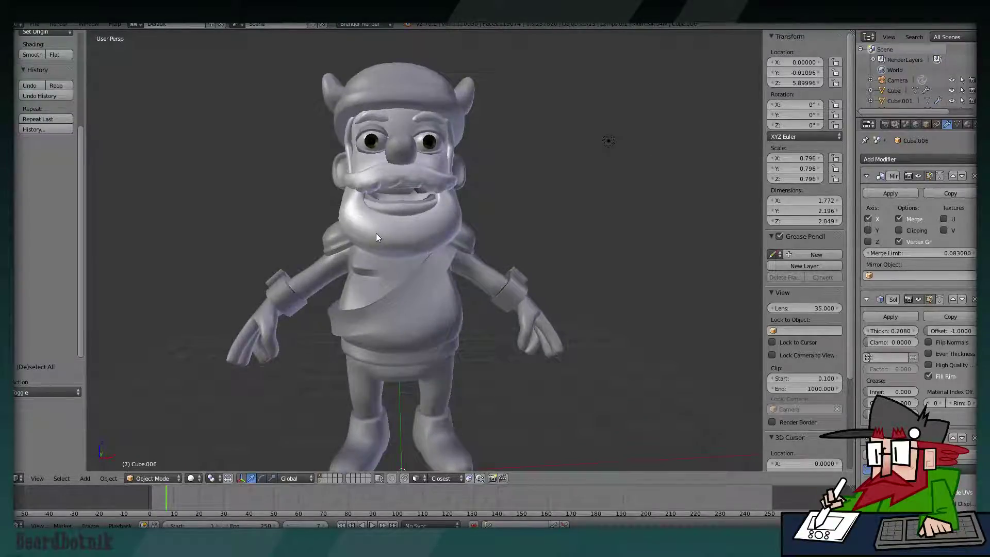
mouse_move(376, 233)
middle_down()
mouse_move(404, 224)
mouse_move(304, 223)
mouse_move(530, 246)
mouse_move(237, 189)
mouse_move(294, 189)
mouse_move(533, 253)
mouse_move(614, 253)
mouse_move(546, 243)
mouse_move(586, 238)
middle_up()
mouse_move(472, 254)
middle_down()
mouse_move(493, 229)
mouse_move(503, 255)
mouse_move(411, 265)
mouse_move(460, 207)
mouse_move(479, 224)
mouse_move(564, 235)
mouse_move(435, 393)
middle_up()
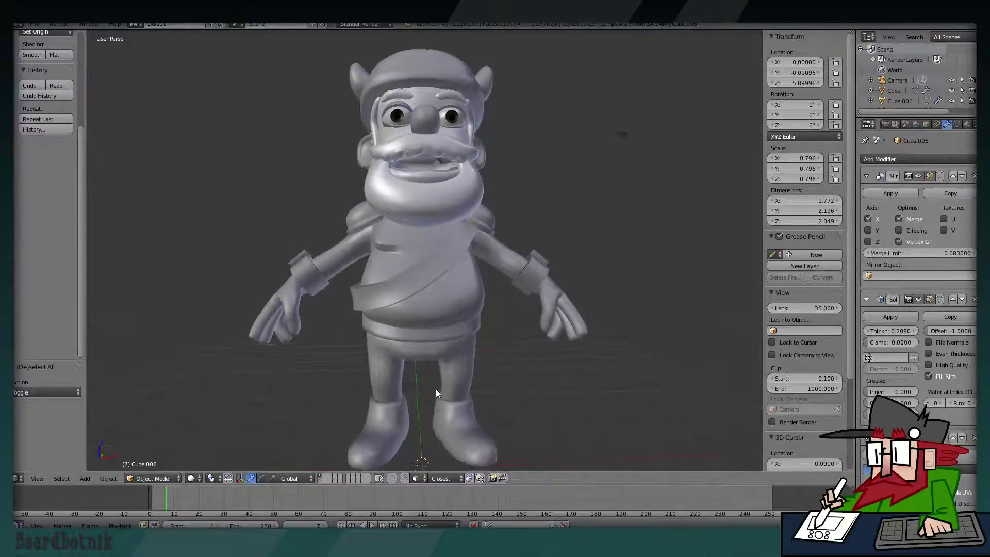
Try a loop cut around the right boot's ankle, then undo it.
right_click(465, 299)
key(Tab)
scroll(459, 345, up, 3)
scroll(459, 345, up, 2)
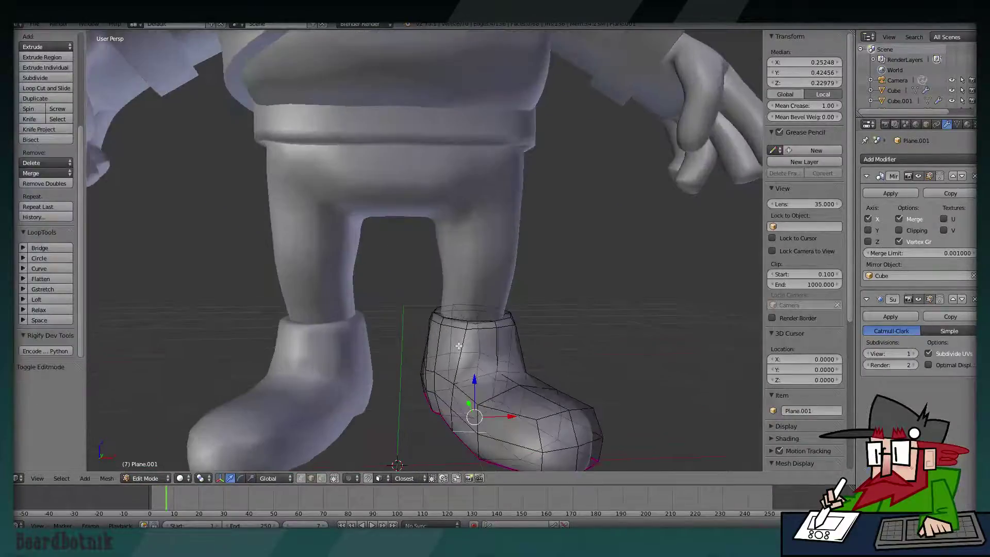
key(ctrl+e)
key(ctrl+r)
click(464, 347)
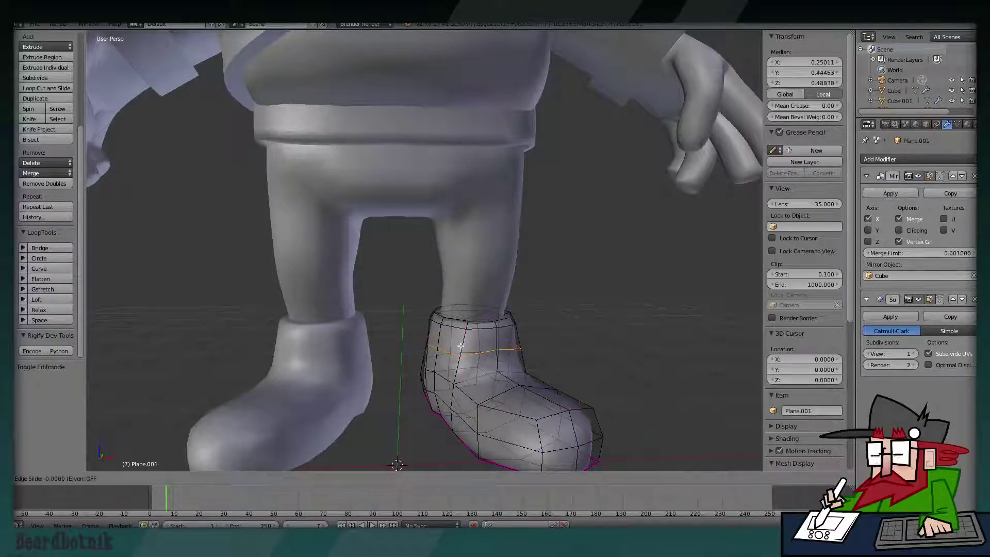
click(460, 341)
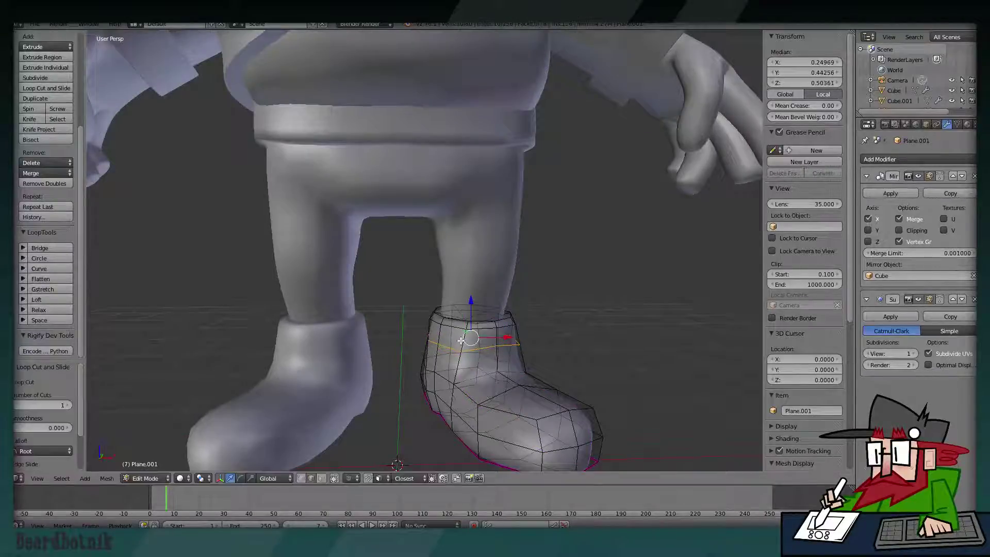
key(ctrl+z)
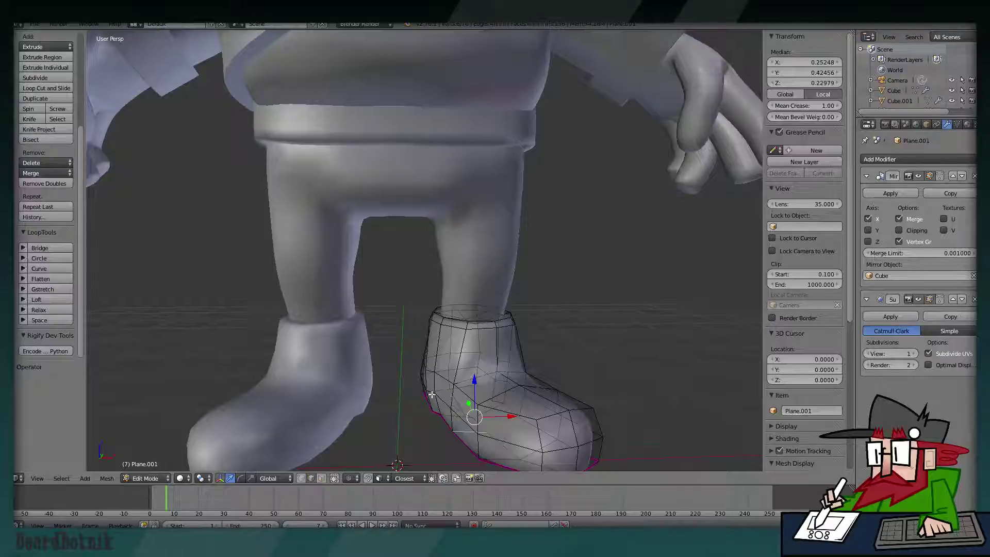
Duplicate the ring of faces at the boot's top in place.
key(3)
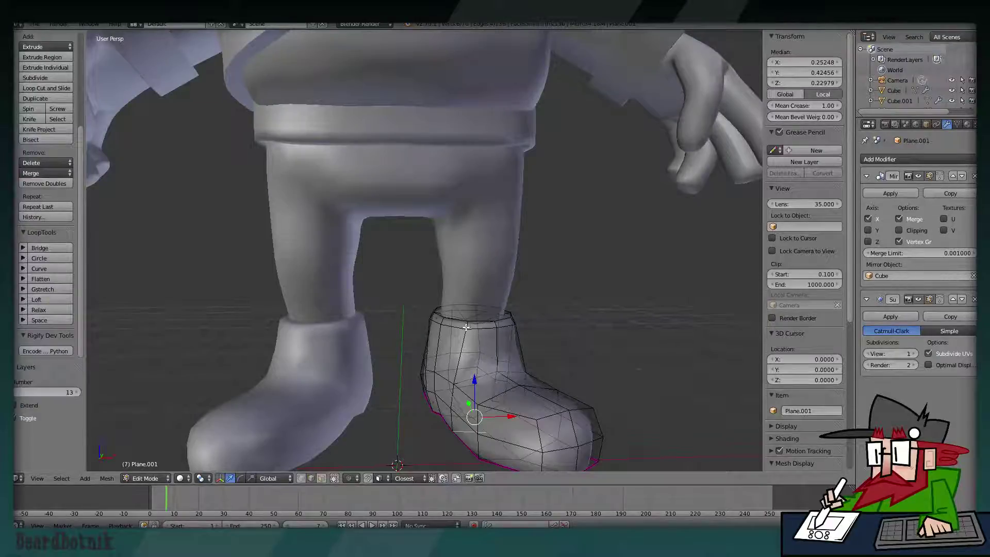
alt+right_click(466, 327)
key(shift+d)
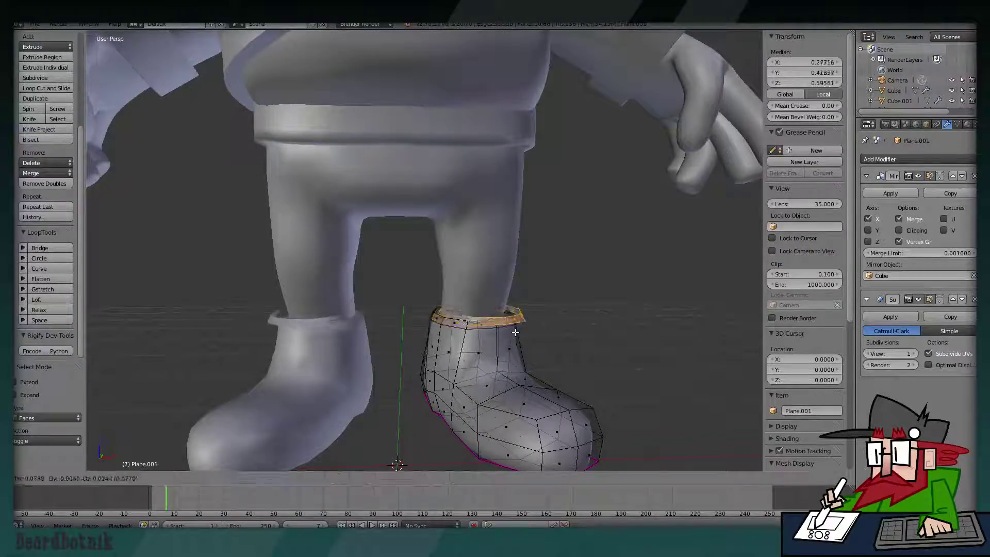
key(Escape)
Separate the duplicated face ring into its own object (P > Selection).
key(p)
click(515, 332)
scroll(490, 328, down, 3)
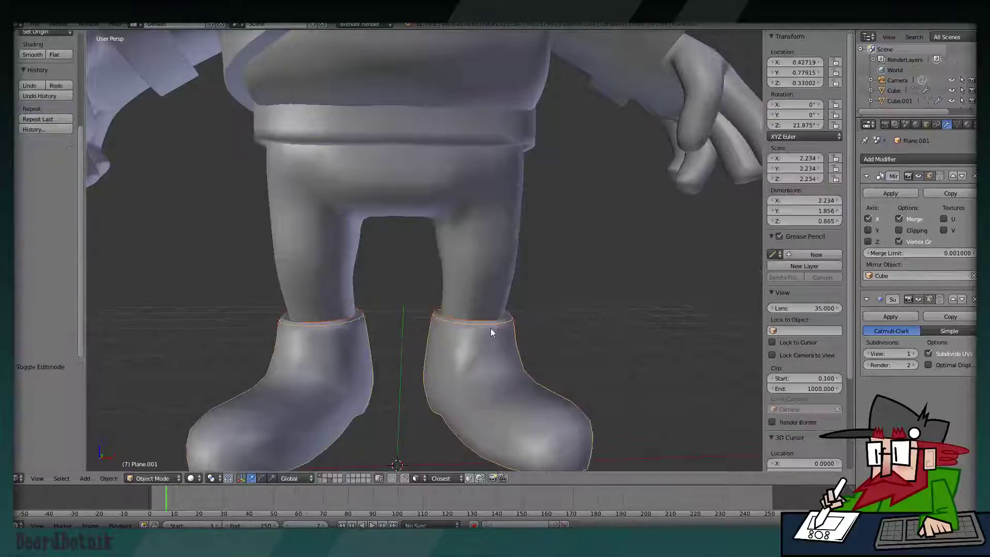
key(Tab)
mouse_move(528, 334)
middle_down()
mouse_move(454, 336)
mouse_move(501, 331)
middle_up()
Enlarge the ring around the boot and raise its top edge loop.
key(Tab)
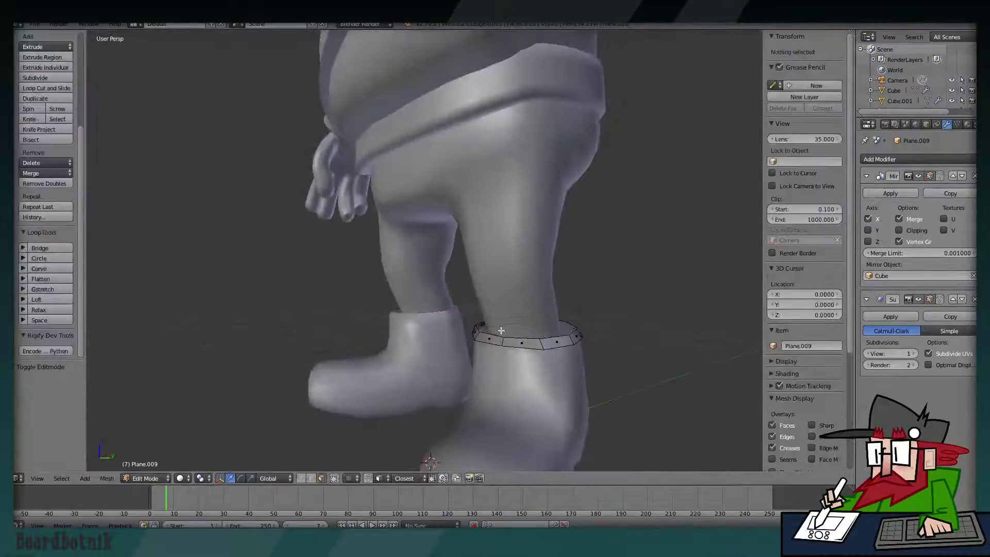
key(a)
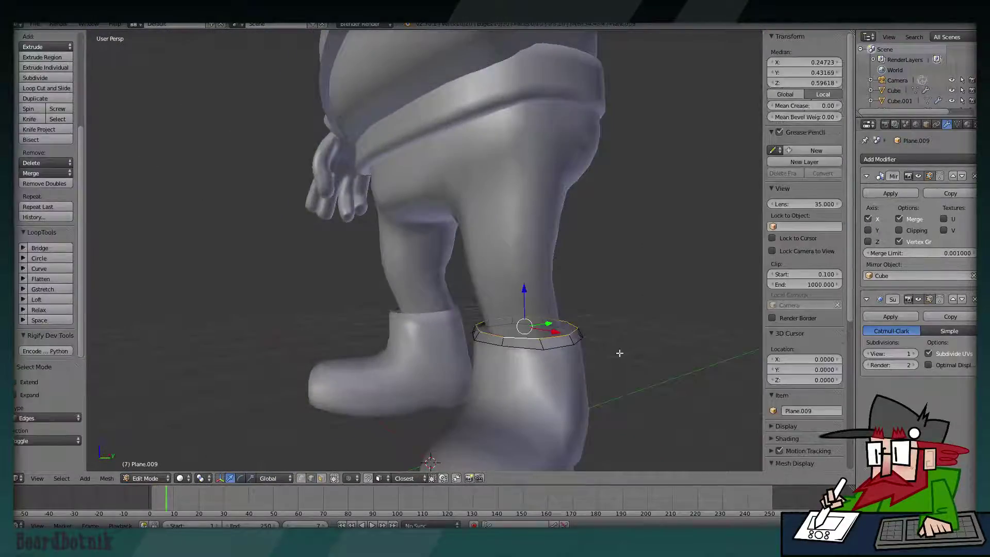
key(s)
click(627, 354)
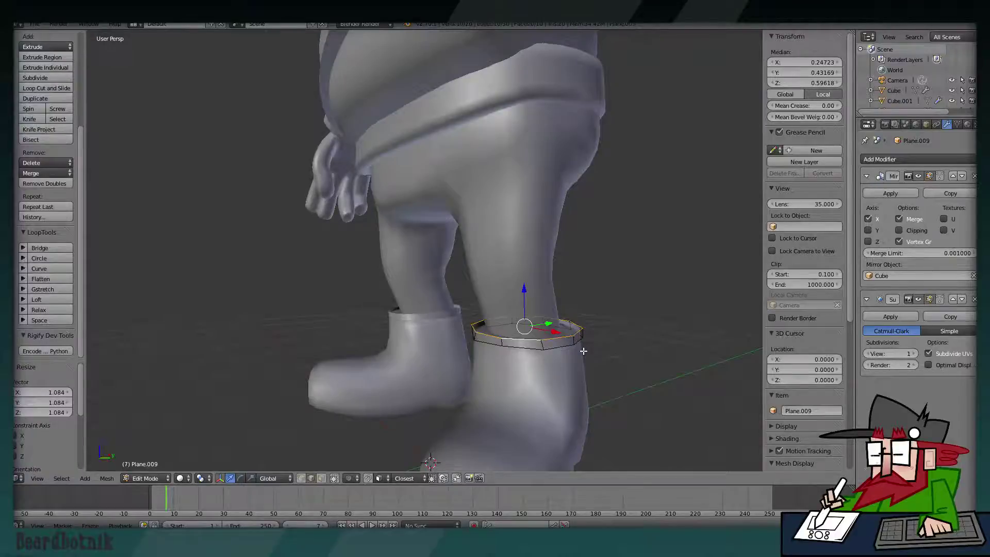
key(a)
key(s)
click(608, 354)
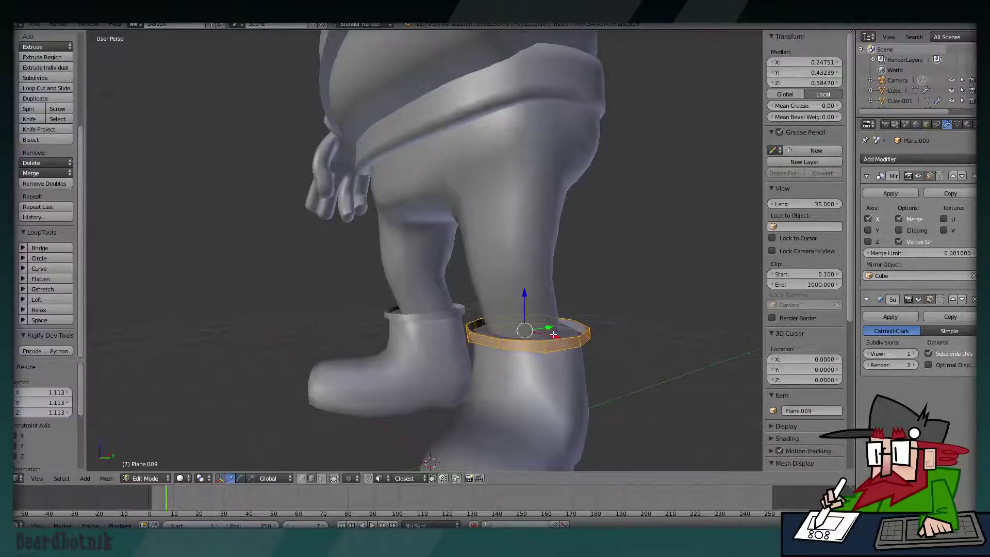
alt+right_click(531, 316)
key(g)
click(522, 288)
key(Tab)
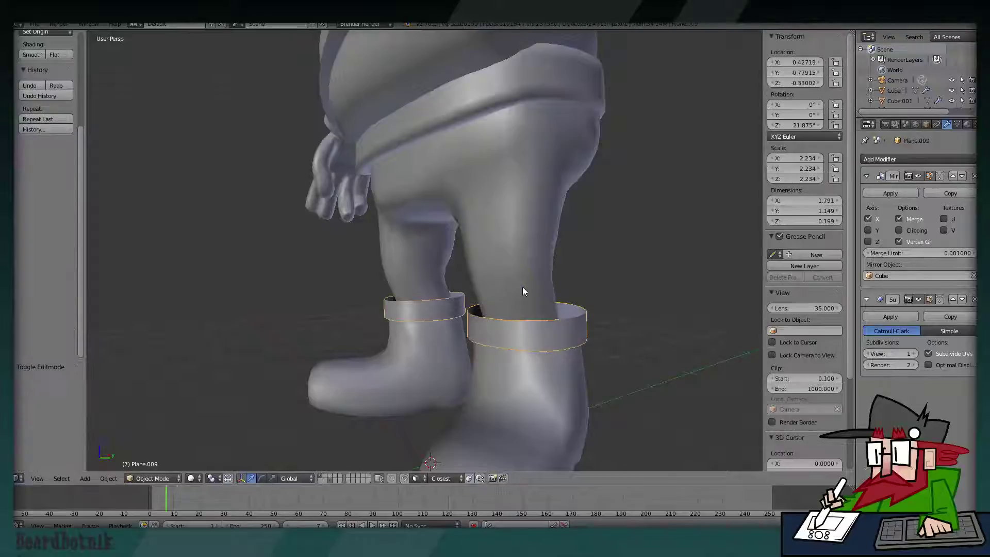
Add a Solidify modifier to the ring and move it above the subdivision.
click(889, 159)
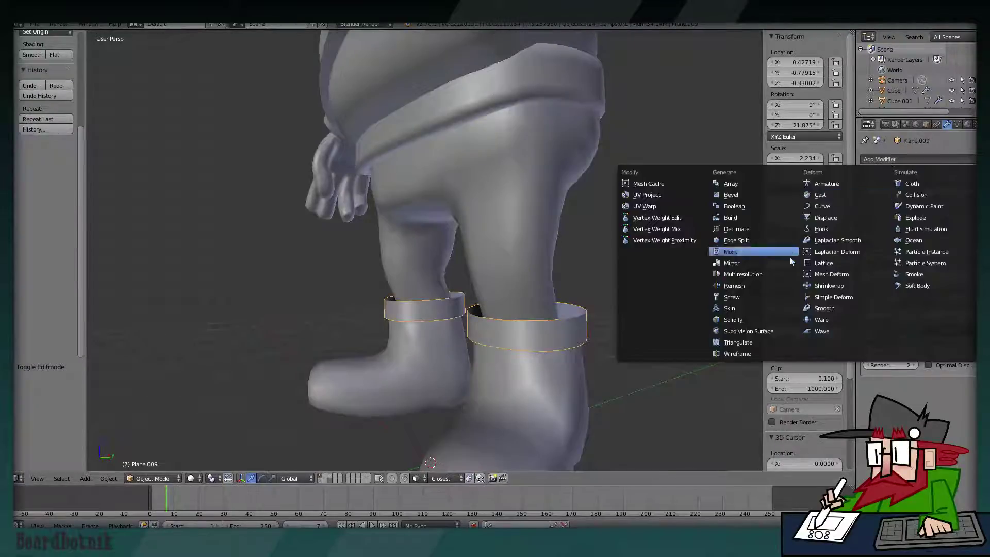
click(737, 319)
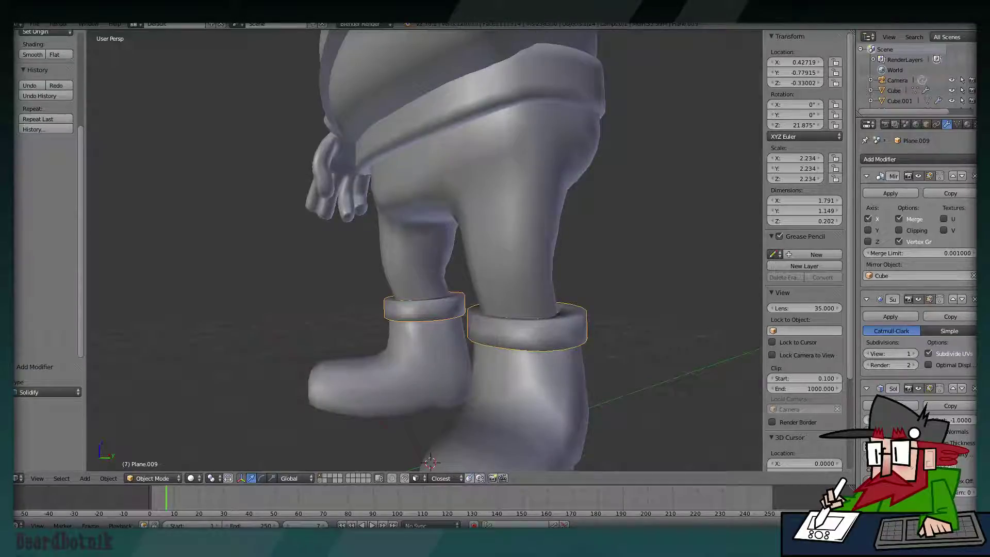
click(953, 388)
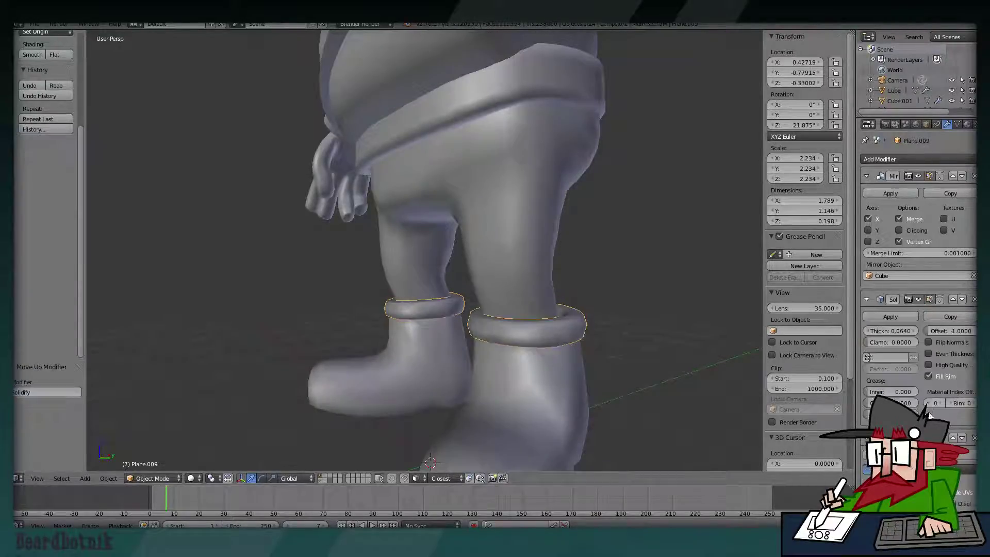
Extrude the ring's edge loop down along Z and widen it into a band.
key(Tab)
key(e)
key(z)
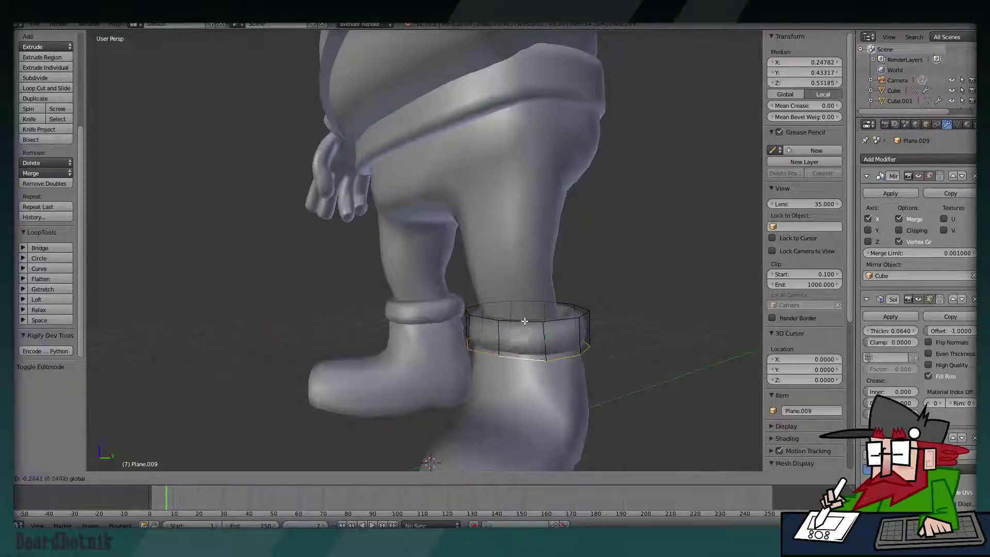
click(523, 335)
key(s)
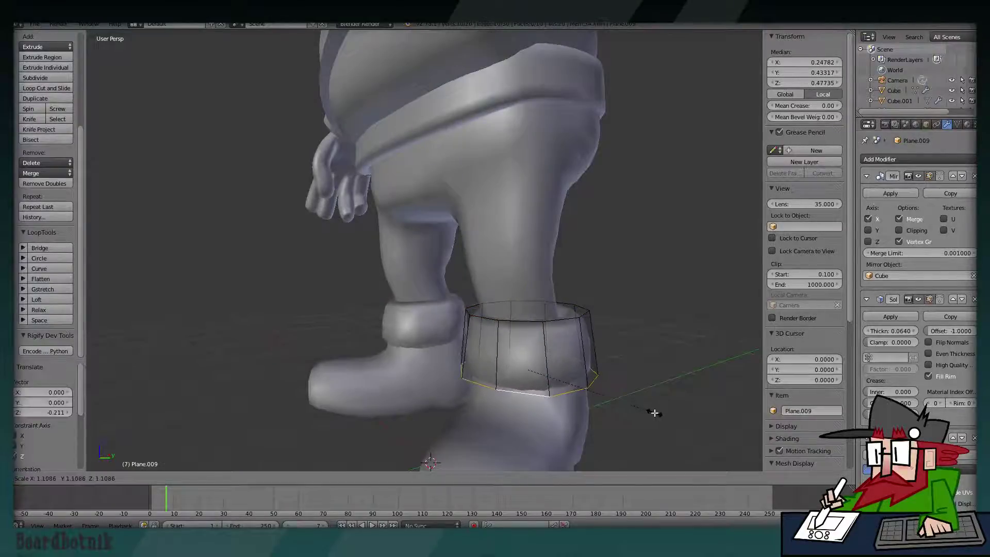
click(653, 411)
Add a loop cut around the boot band and view the whole character.
key(a)
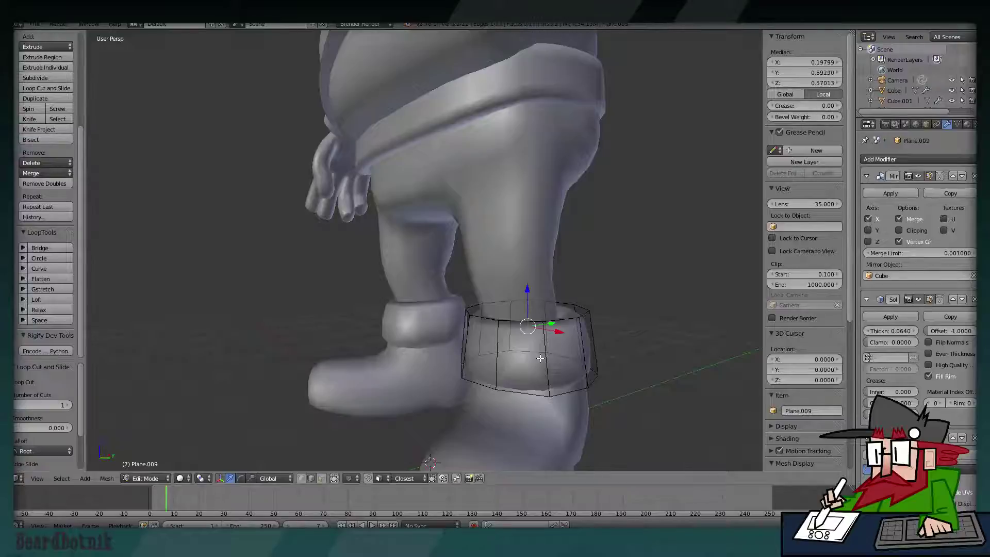
key(ctrl+r)
click(543, 354)
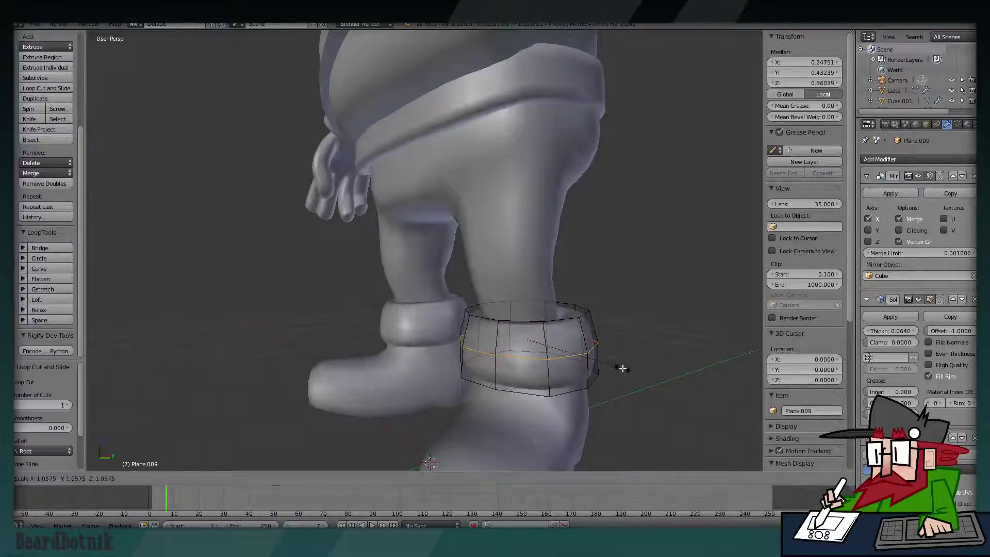
key(Tab)
middle_drag(623, 364, 596, 328)
scroll(599, 324, down, 5)
key(a)
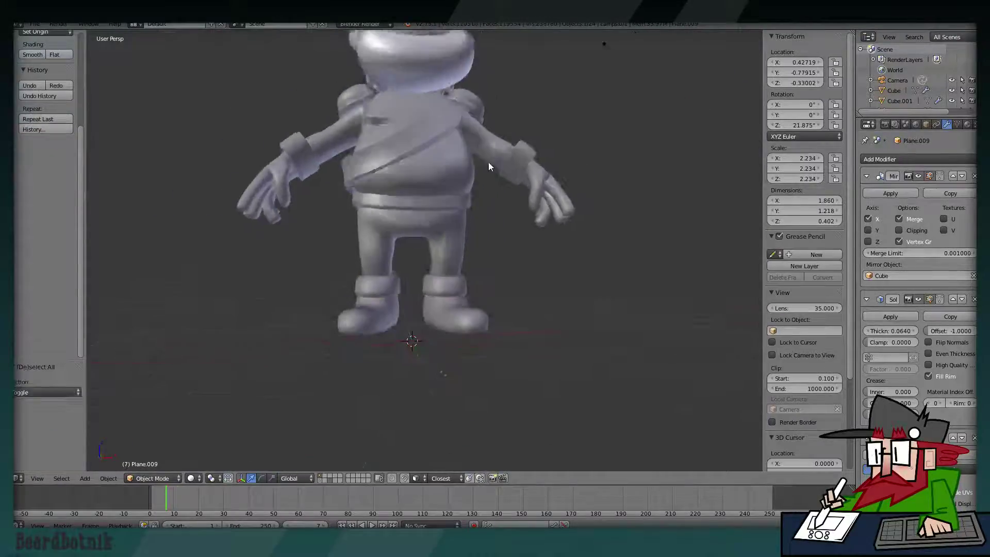
mouse_move(487, 162)
middle_down()
mouse_move(472, 252)
mouse_move(509, 279)
middle_up()
click(34, 23)
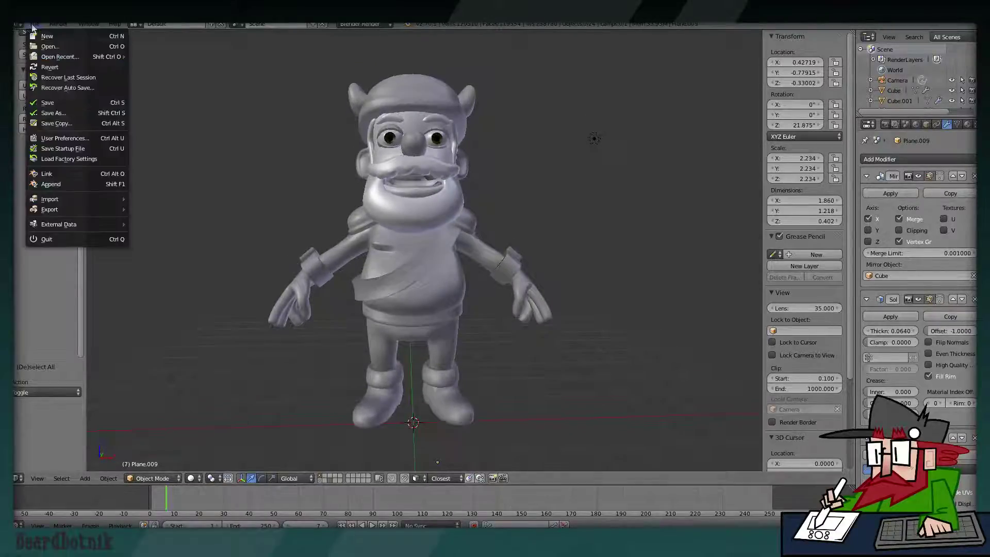
scroll(372, 304, up, 3)
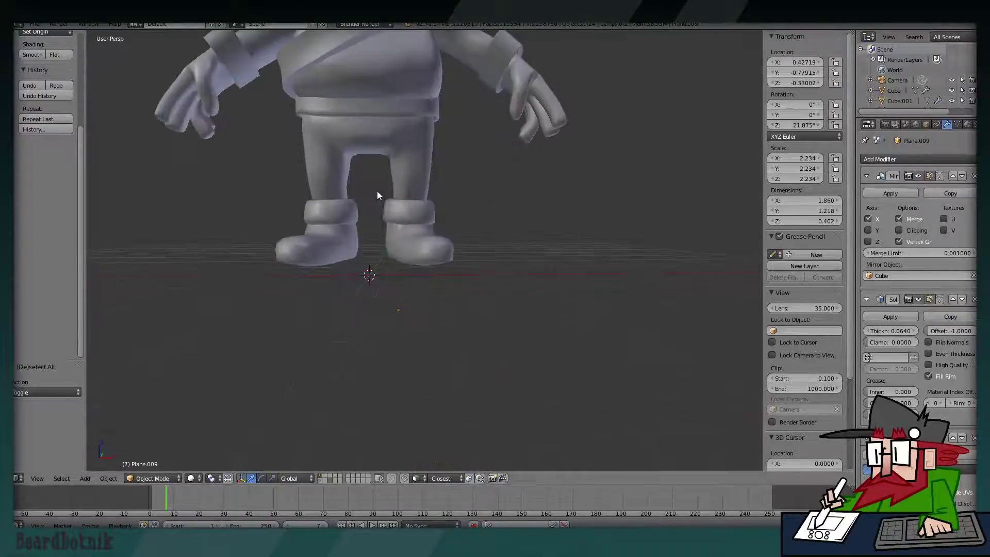
Add a loop along the right boot's sole, scale it to 0.965, and crease it to 1.00.
right_click(449, 279)
key(Tab)
scroll(449, 278, up, 2)
scroll(456, 246, up, 3)
middle_drag(456, 245, 473, 227)
scroll(473, 247, up, 2)
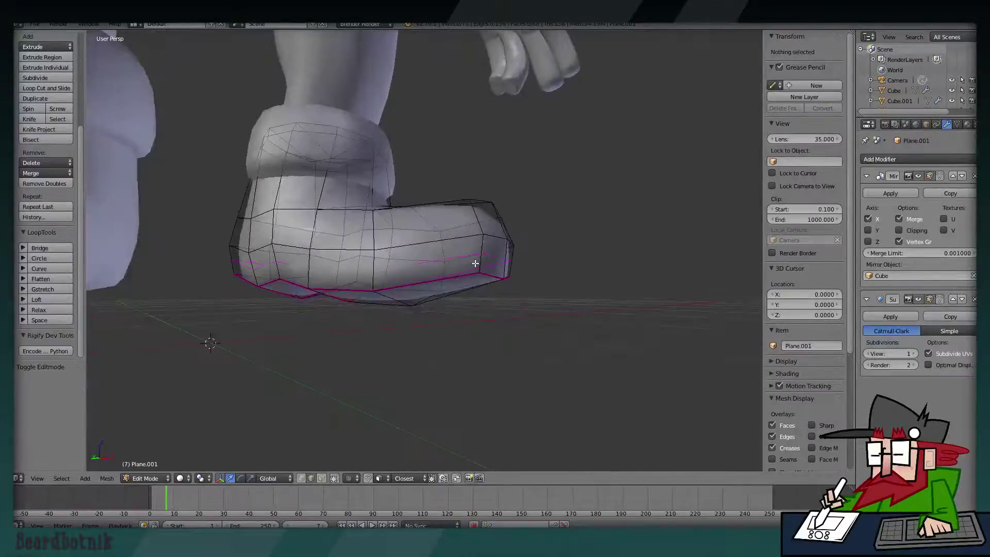
alt+right_click(473, 264)
key(g)
key(g)
click(515, 281)
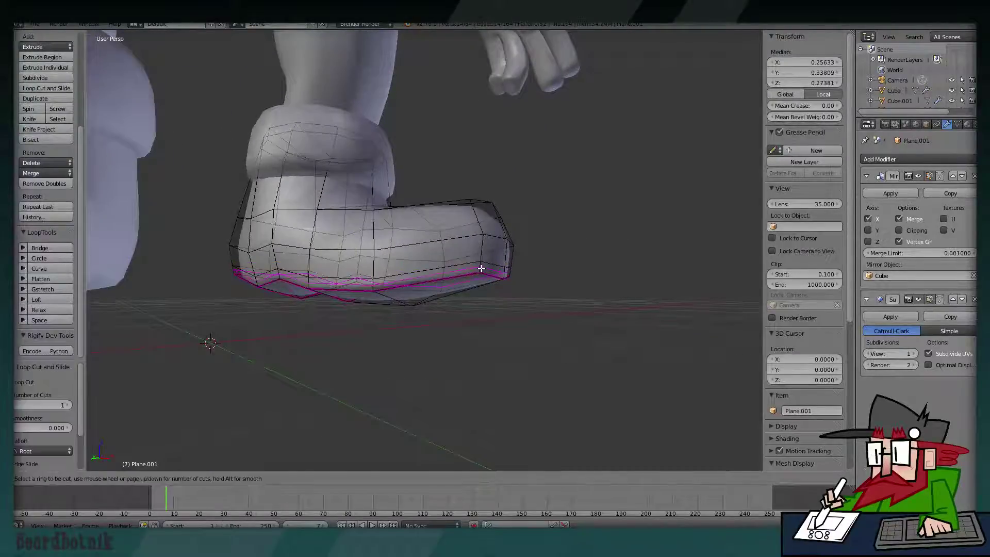
key(s)
click(525, 286)
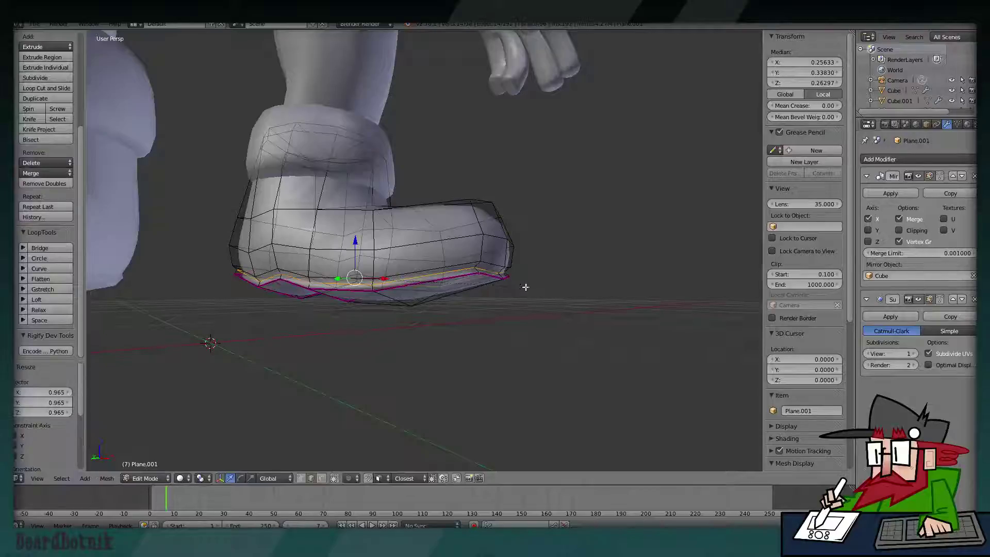
drag(799, 106, 830, 105)
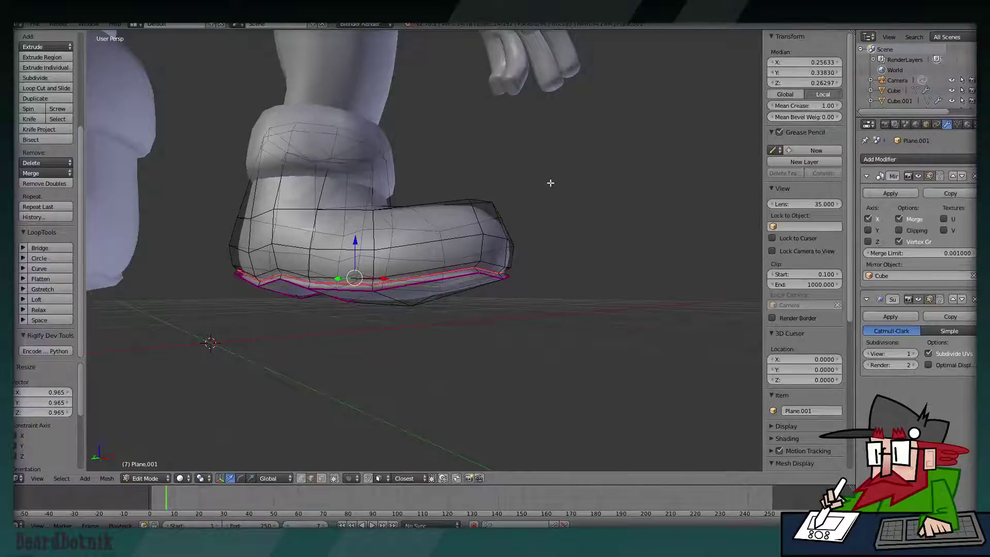
Set the lower sole loop's crease to 0.28 after checking the smoothed boot.
key(Tab)
mouse_move(549, 193)
middle_down()
mouse_move(469, 224)
mouse_move(360, 217)
mouse_move(388, 202)
mouse_move(452, 284)
mouse_move(436, 292)
middle_up()
key(Tab)
alt+click(452, 285)
alt+click(421, 294)
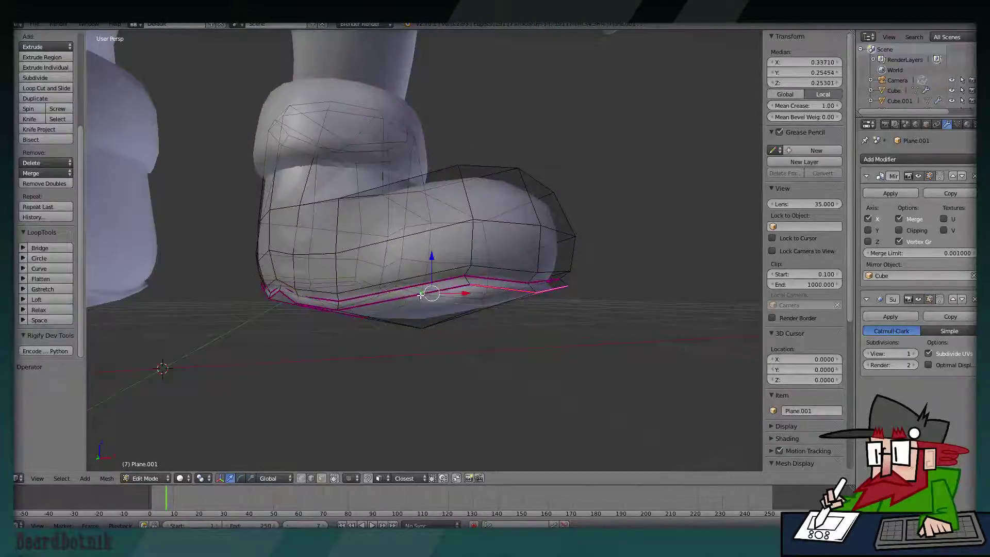
middle_drag(412, 232, 392, 206)
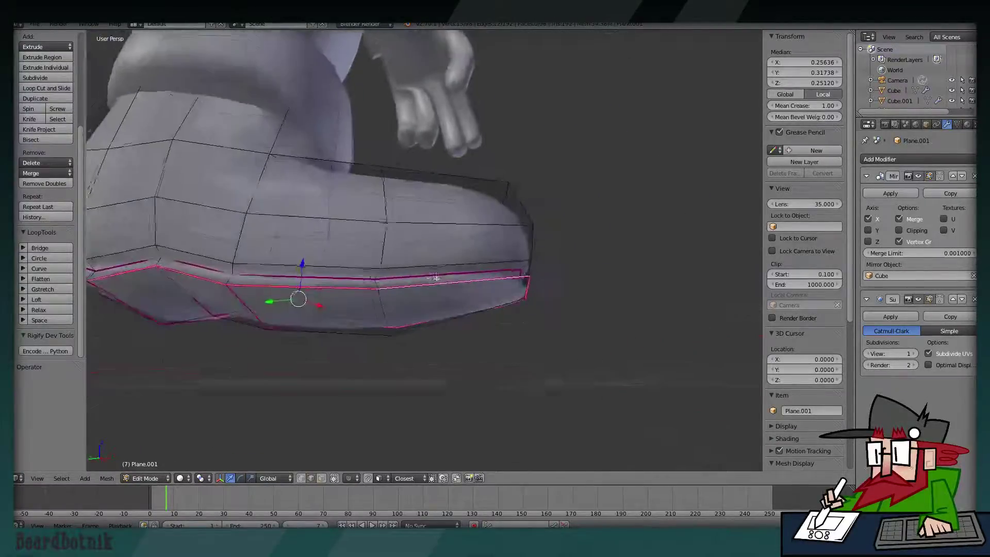
drag(817, 106, 789, 107)
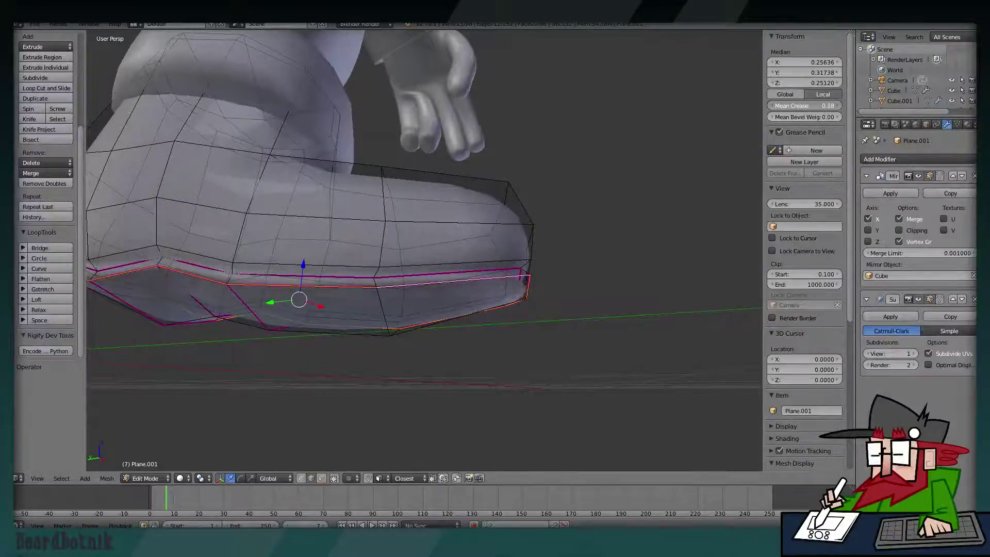
Orbit around the smoothed foot to inspect both legs and boots.
key(Tab)
mouse_move(557, 268)
middle_down()
mouse_move(444, 206)
mouse_move(317, 267)
mouse_move(331, 250)
mouse_move(360, 245)
middle_up()
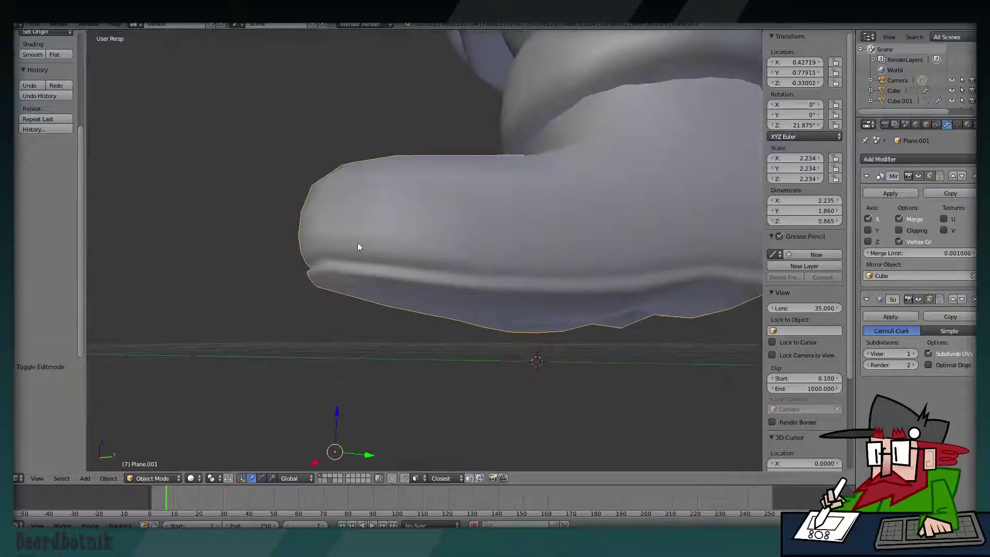
scroll(360, 245, down, 5)
mouse_move(290, 267)
middle_down()
mouse_move(405, 285)
mouse_move(485, 245)
mouse_move(424, 311)
middle_up()
key(Tab)
scroll(403, 285, up, 5)
Select the six underside faces of the right boot's sole in face select mode.
key(ctrl+Tab)
key(3)
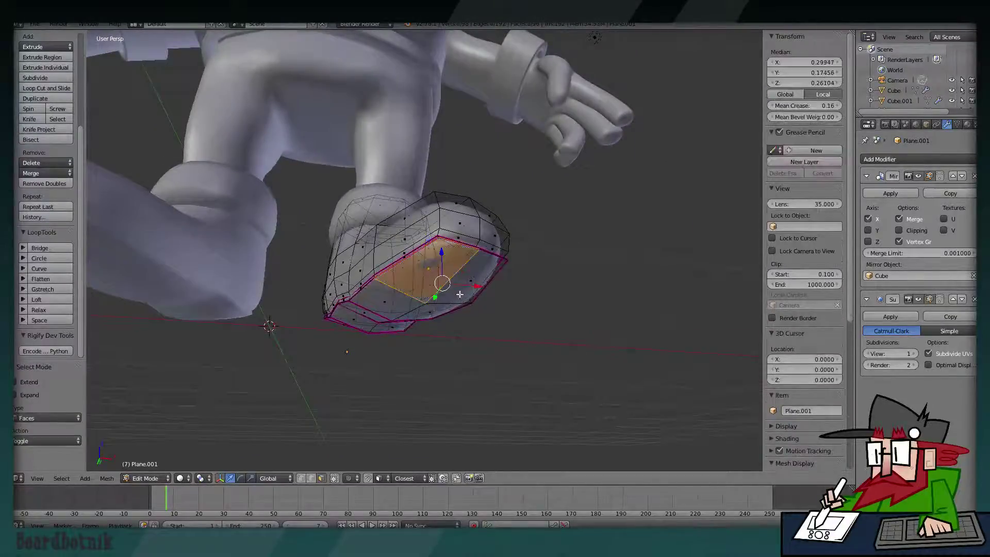
middle_drag(357, 287, 361, 279)
shift+right_click(361, 278)
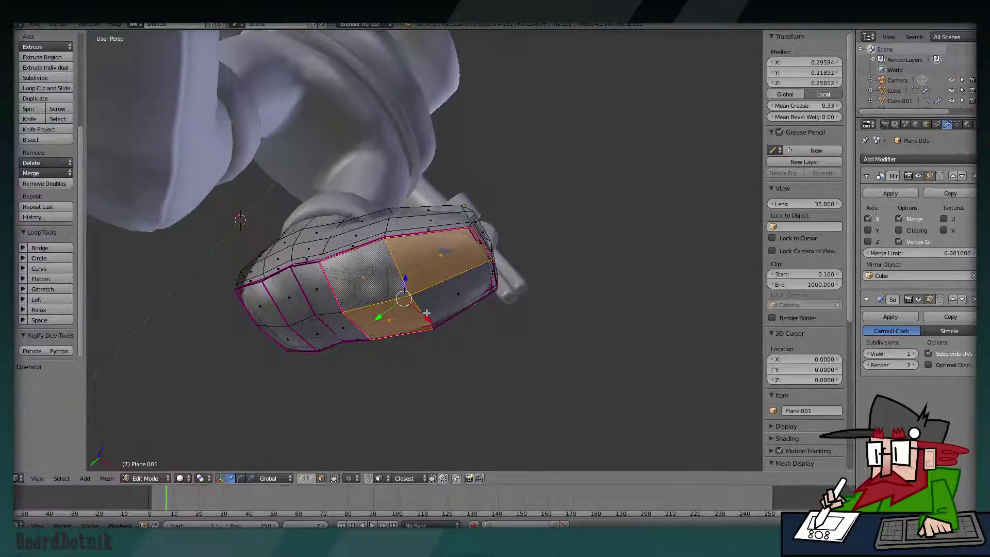
shift+right_click(454, 289)
shift+right_click(326, 299)
shift+right_click(341, 317)
shift+right_click(315, 333)
shift+right_click(286, 299)
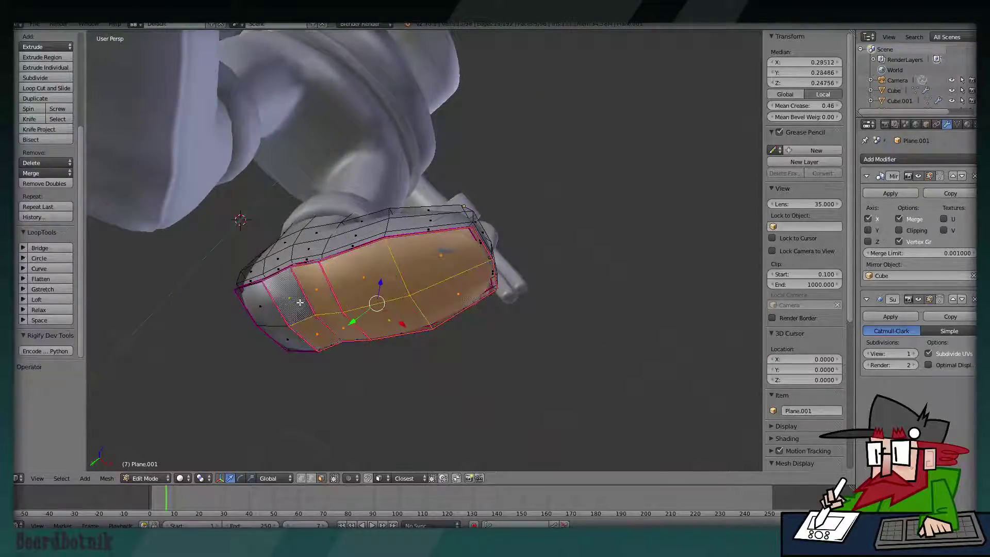
middle_drag(287, 338, 304, 337)
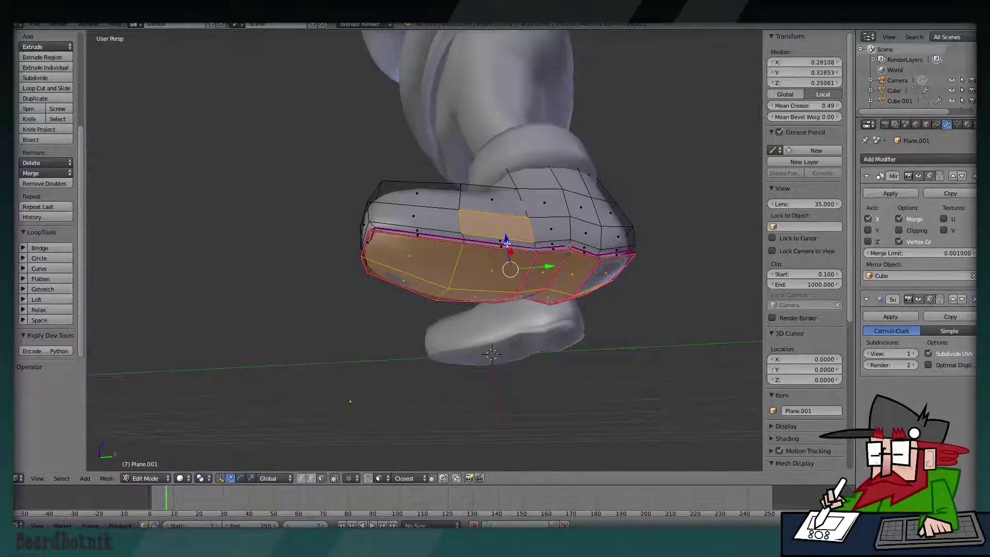
shift+right_click(506, 241)
Nudge the selected sole faces slightly and return to Object Mode.
key(g)
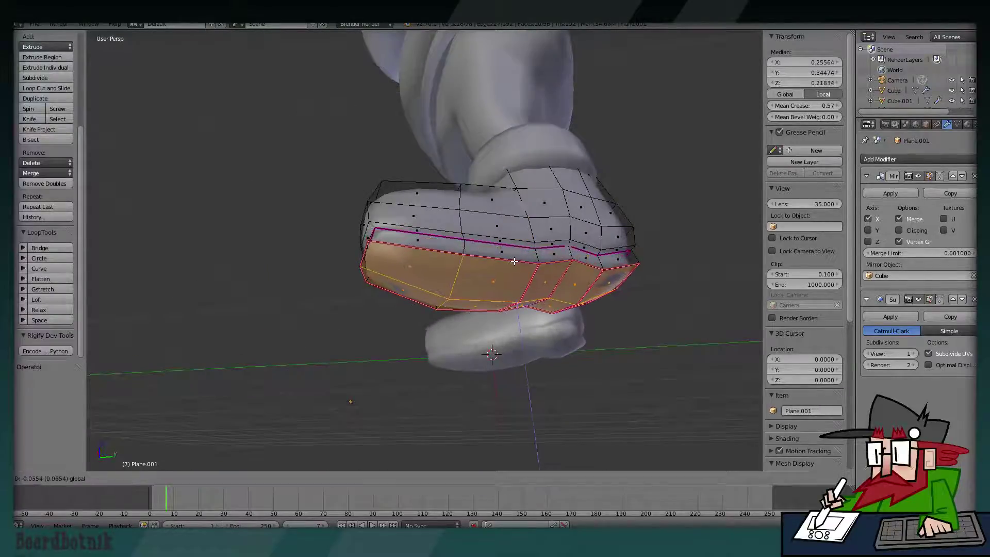
click(516, 257)
key(Tab)
middle_drag(525, 215, 499, 204)
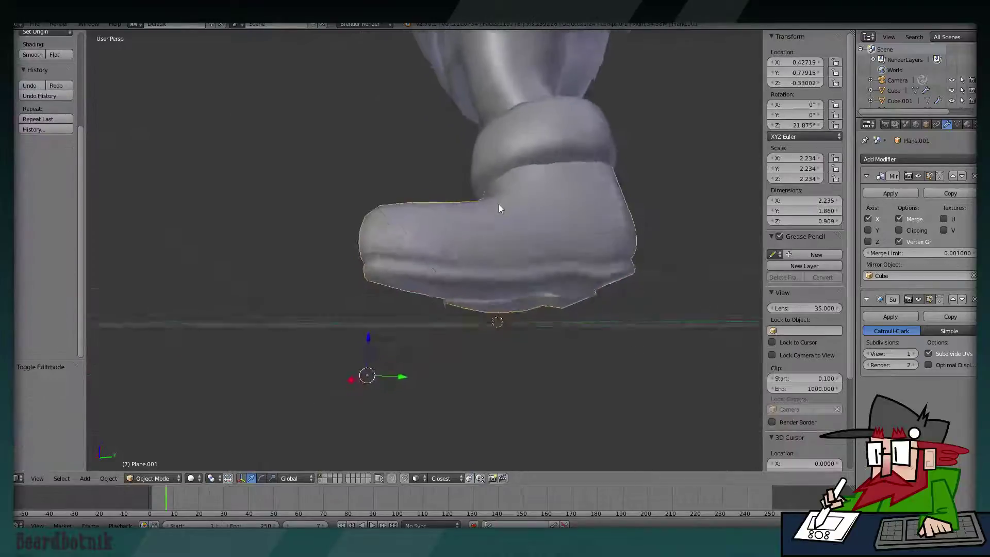
scroll(499, 204, down, 3)
scroll(429, 237, down, 3)
mouse_move(298, 170)
middle_down()
mouse_move(474, 178)
mouse_move(619, 257)
middle_up()
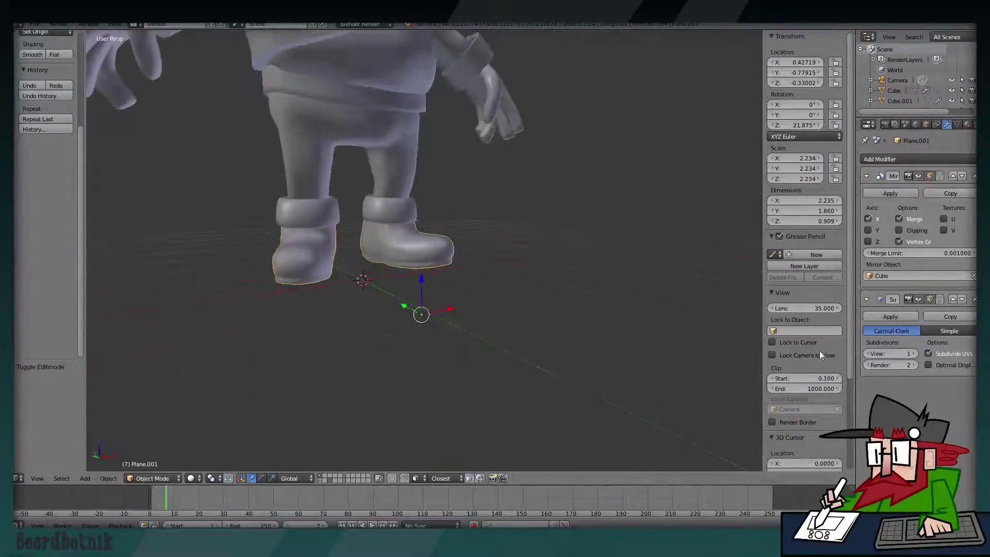
Set the boot's Subdivision Surface View level to 2 and deselect everything.
click(913, 354)
mouse_move(465, 220)
middle_down()
mouse_move(539, 212)
mouse_move(415, 237)
mouse_move(445, 246)
mouse_move(441, 256)
mouse_move(456, 240)
mouse_move(469, 286)
mouse_move(534, 246)
mouse_move(280, 238)
mouse_move(534, 239)
middle_up()
scroll(416, 237, down, 5)
scroll(457, 240, down, 3)
key(a)
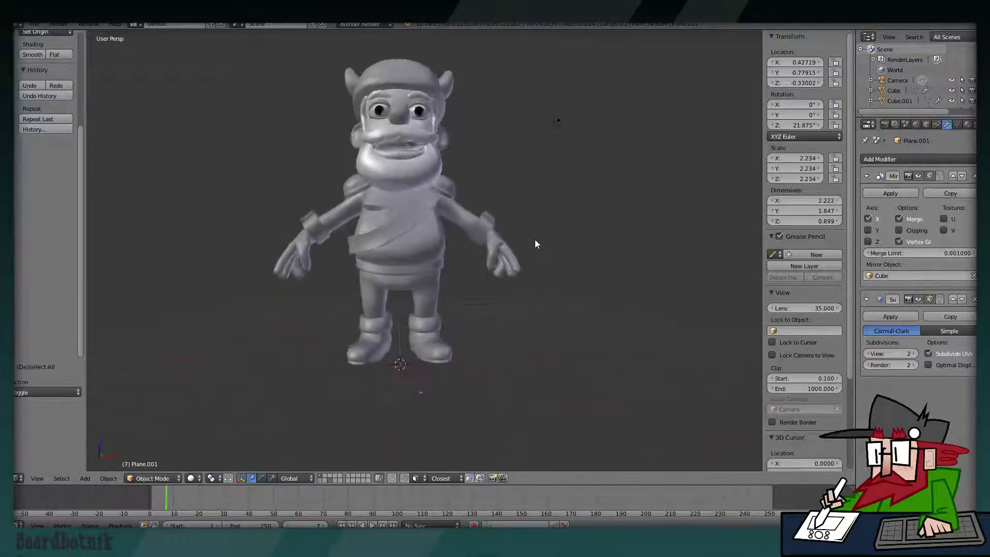
Save the file via File > Save.
click(35, 24)
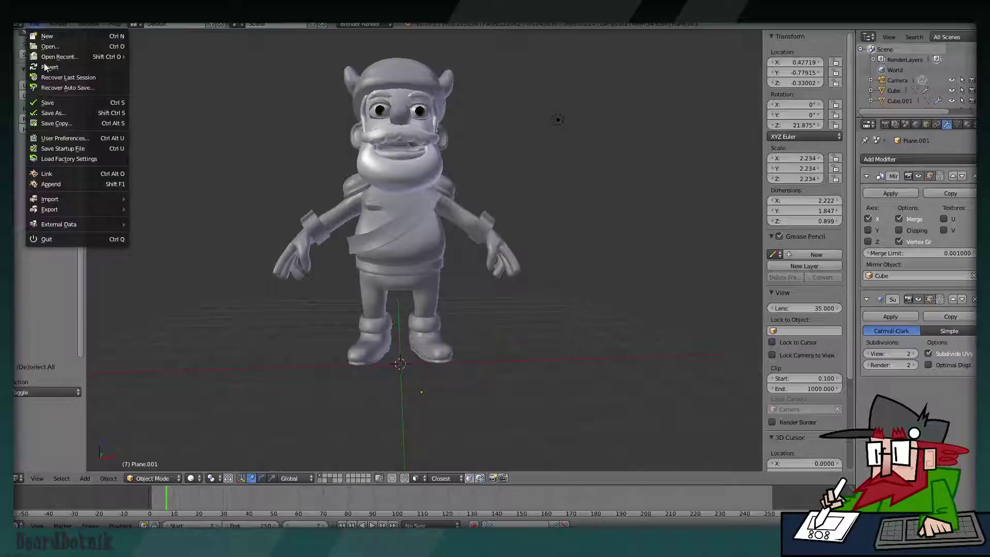
click(52, 102)
mouse_move(339, 145)
middle_down()
mouse_move(357, 180)
mouse_move(569, 308)
mouse_move(678, 300)
mouse_move(539, 309)
mouse_move(415, 246)
middle_up()
Select the beard's bottom edge in Edit Mode and move it toward the neck.
scroll(449, 260, up, 5)
right_click(407, 237)
key(Tab)
right_click(416, 245)
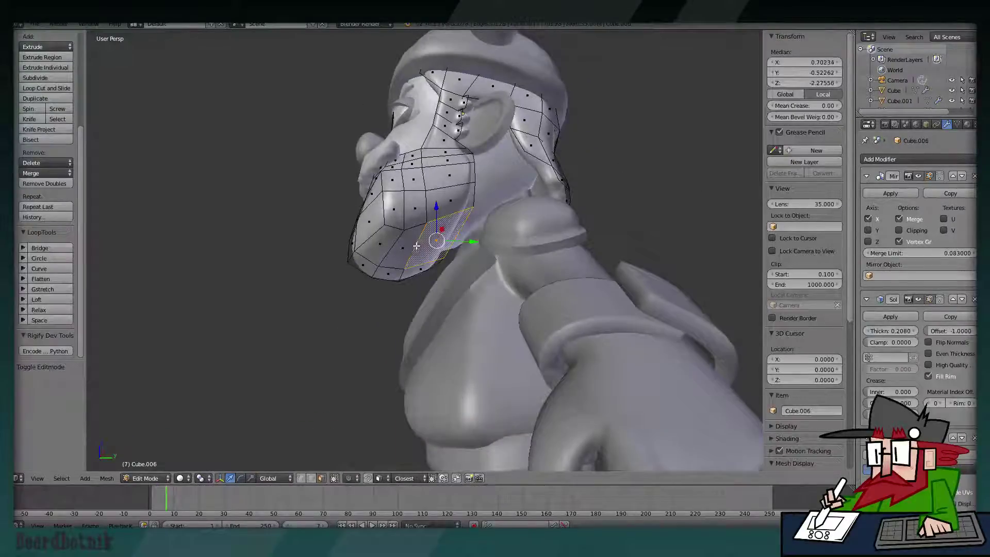
key(2)
right_click(411, 272)
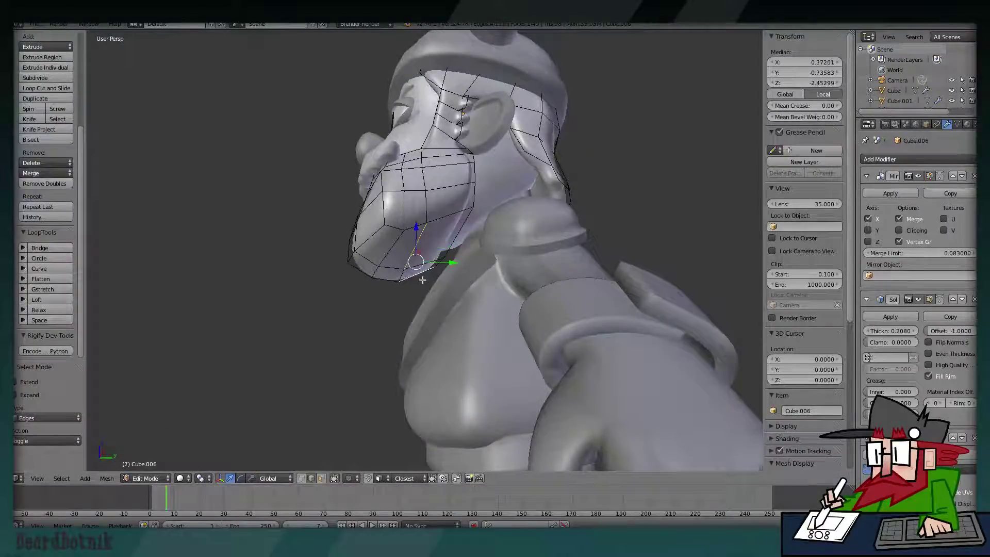
middle_drag(408, 256, 438, 256)
key(g)
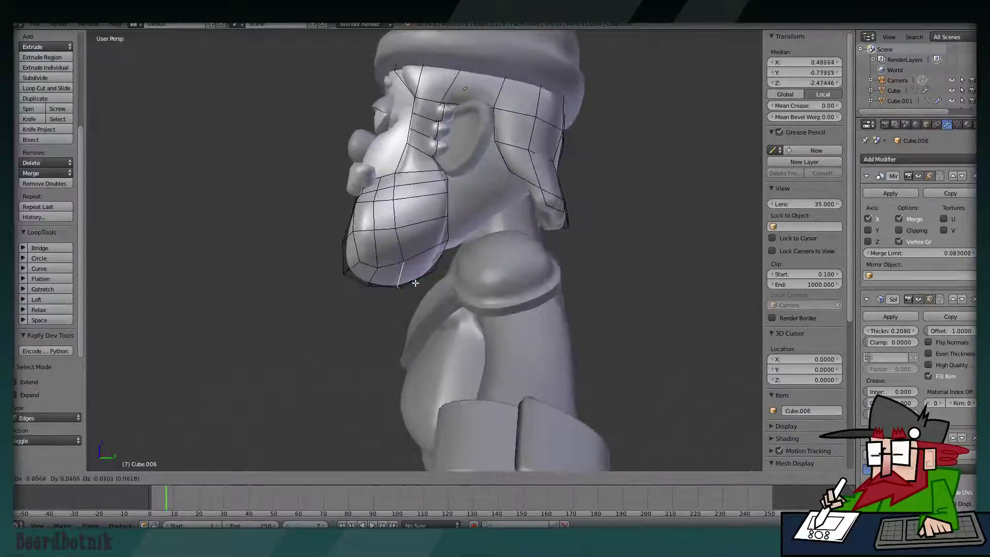
click(449, 256)
click(449, 256)
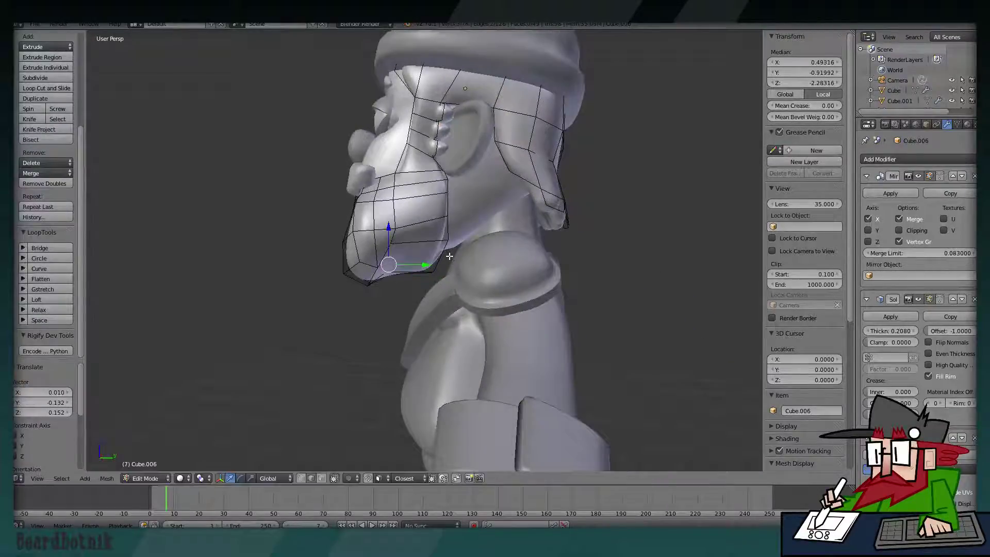
Rotate and nudge the beard's bottom edge further inward.
key(g)
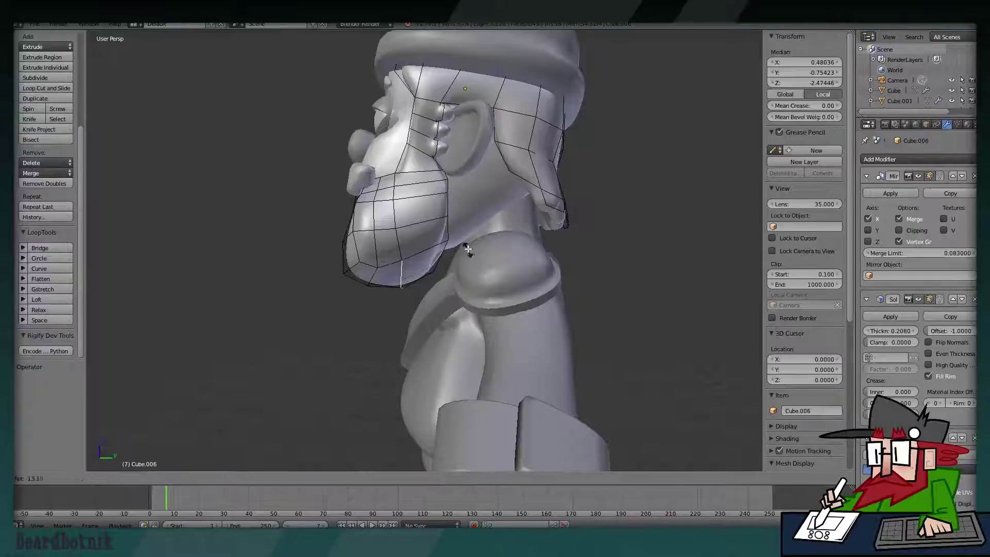
click(466, 246)
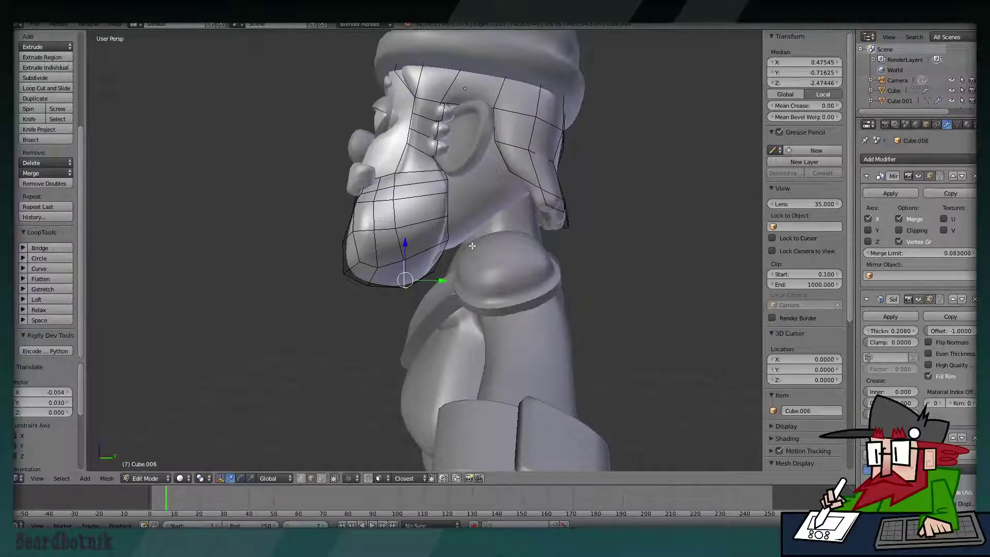
key(r)
click(466, 241)
key(g)
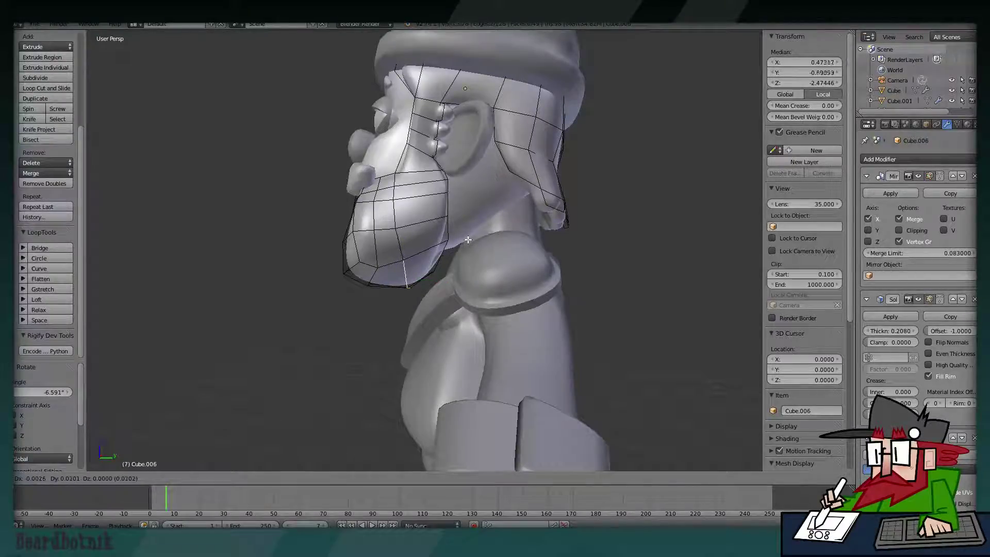
click(465, 237)
Adjust two individual beard vertices, then leave Edit Mode and deselect all.
click(399, 231)
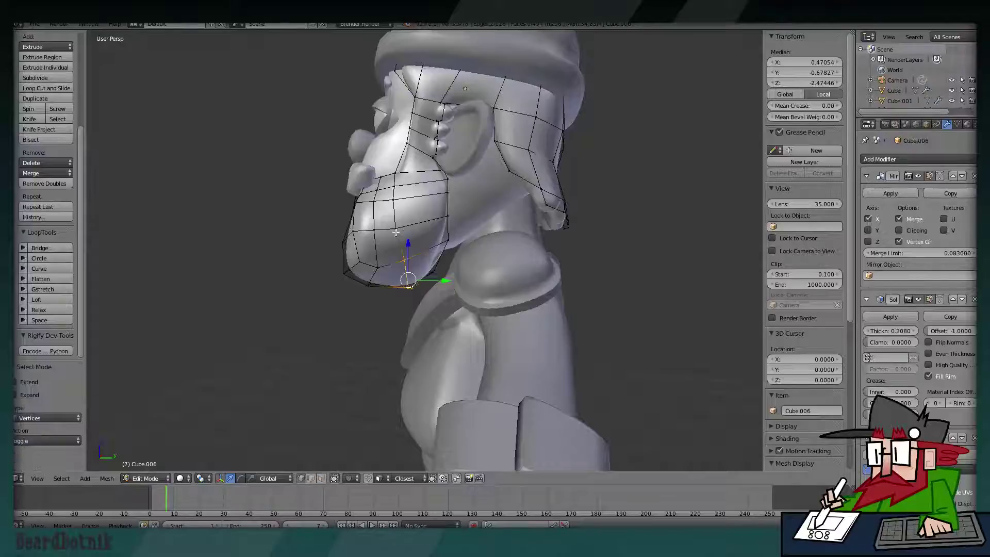
key(g)
click(401, 232)
click(402, 188)
key(g)
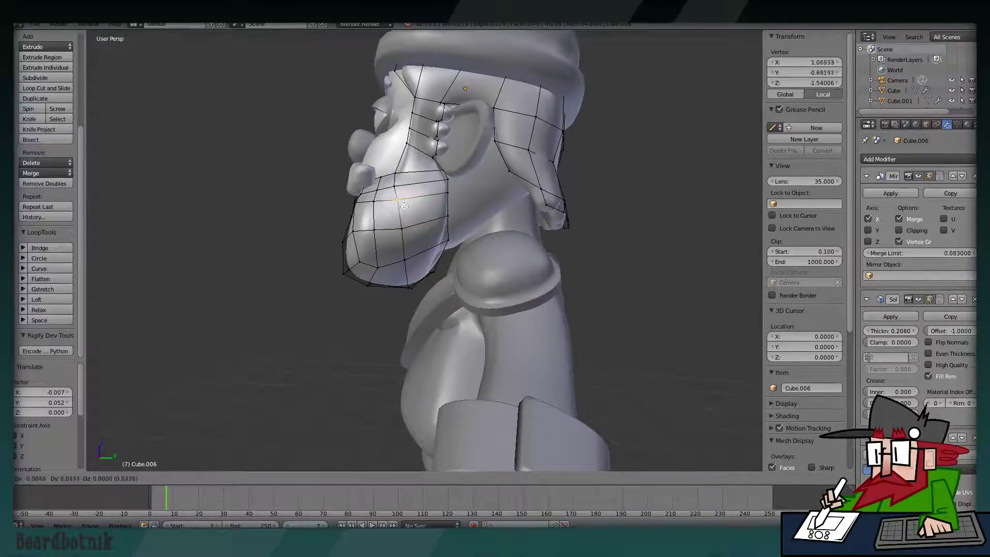
click(402, 188)
key(Tab)
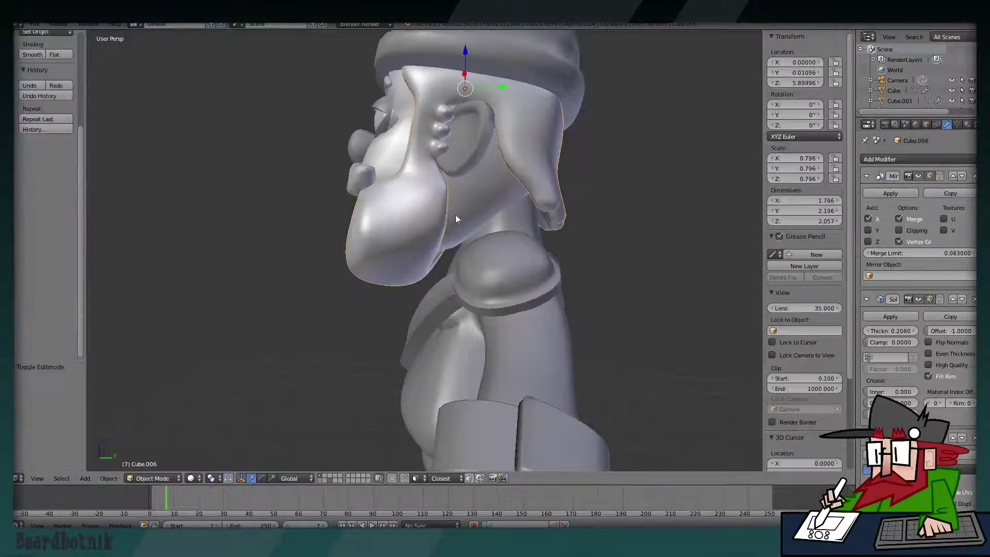
mouse_move(455, 215)
middle_down()
mouse_move(584, 222)
mouse_move(443, 291)
mouse_move(533, 289)
mouse_move(527, 281)
mouse_move(255, 283)
mouse_move(446, 292)
middle_up()
scroll(585, 222, down, 2)
key(a)
scroll(534, 289, up, 4)
Back in Edit Mode, pull the chin vertices in toward the neck.
key(Tab)
scroll(447, 291, up, 3)
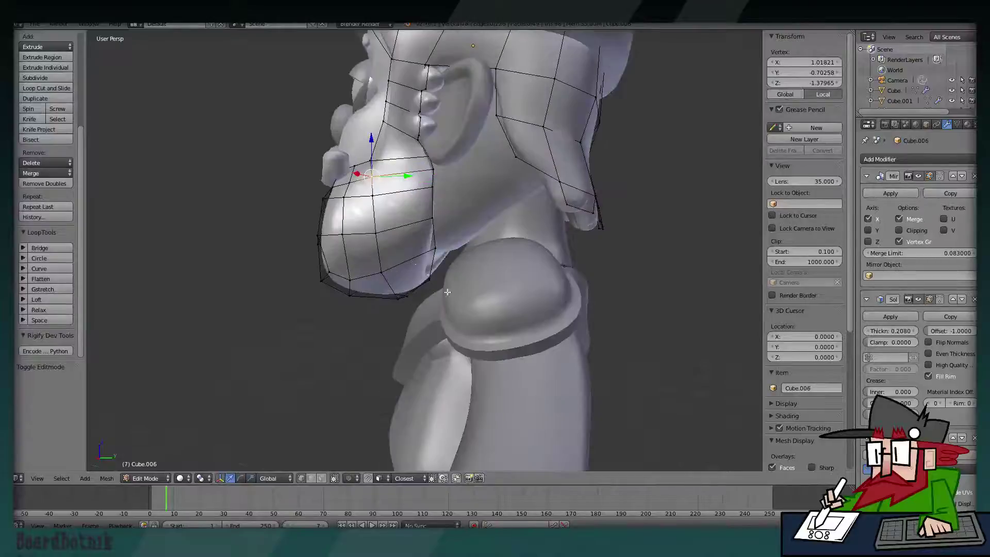
key(g)
click(444, 259)
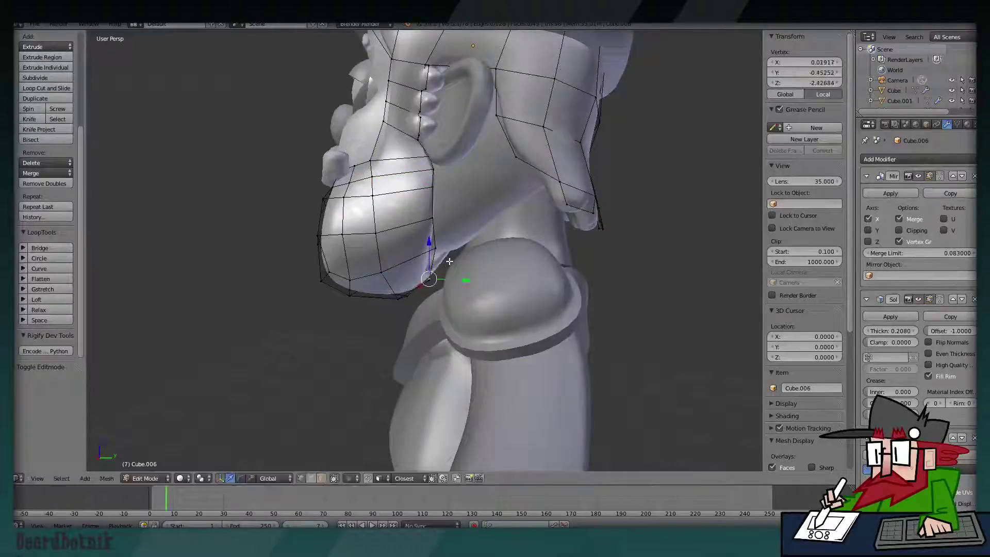
shift+right_click(444, 259)
mouse_move(444, 260)
middle_down()
mouse_move(451, 242)
mouse_move(447, 273)
middle_up()
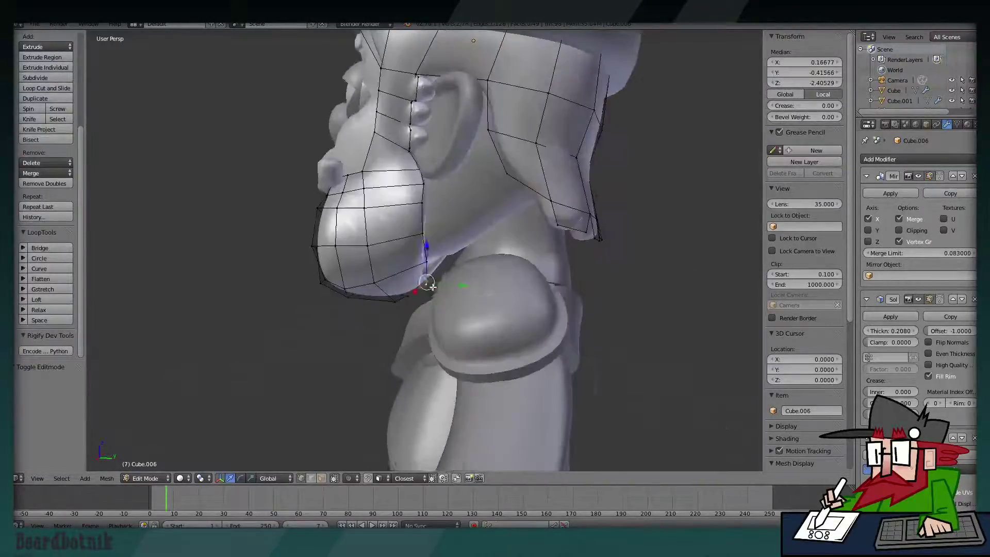
key(g)
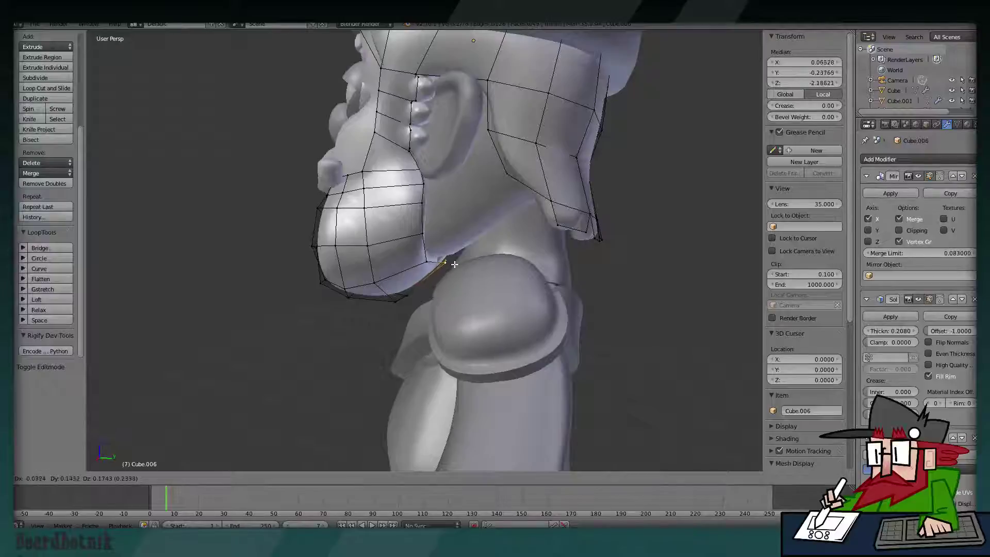
click(454, 263)
Shift the beard underside vertices along X, nudge one more, then exit Edit Mode.
middle_drag(454, 263, 572, 186)
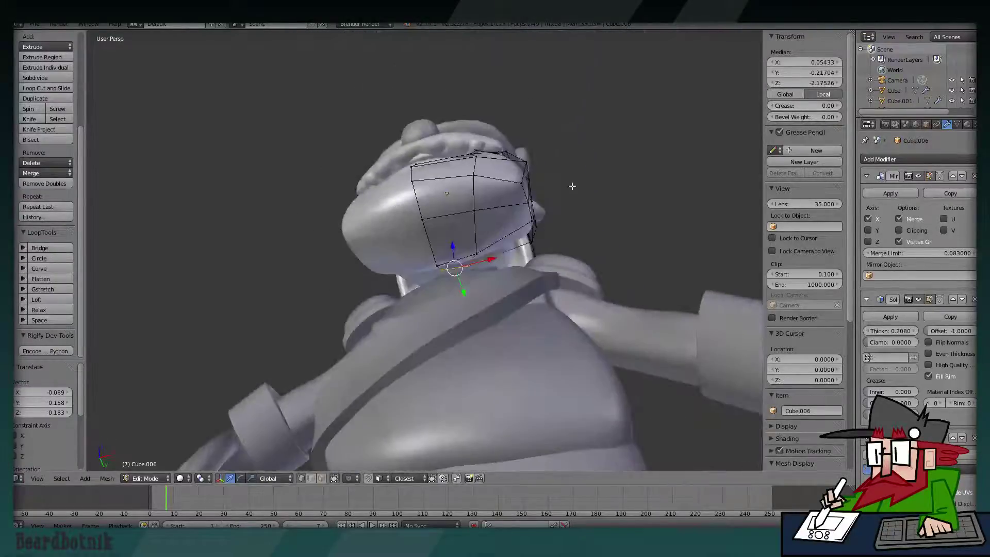
key(g)
key(x)
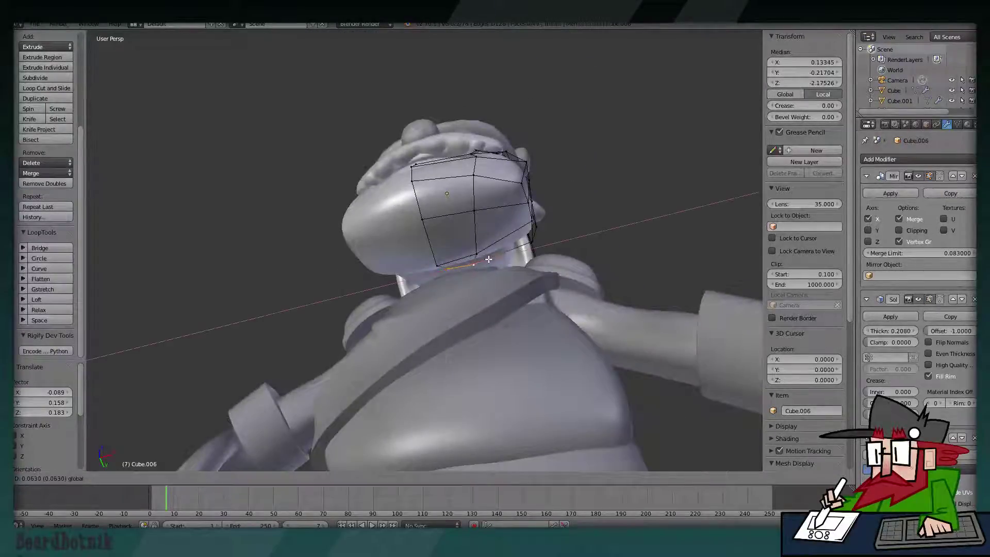
click(488, 258)
mouse_move(488, 258)
middle_down()
mouse_move(356, 335)
mouse_move(357, 320)
middle_up()
right_click(379, 298)
key(g)
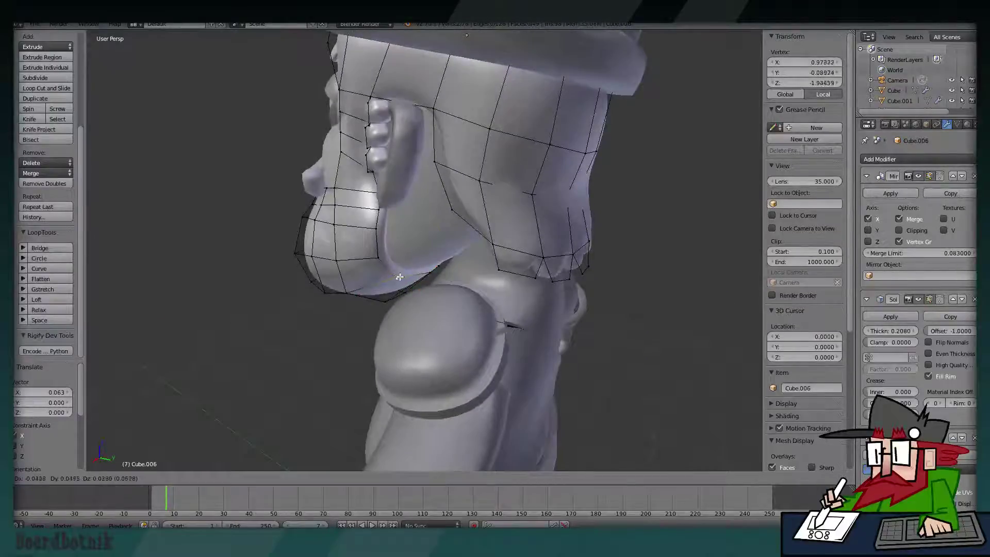
click(400, 276)
key(Tab)
mouse_move(372, 283)
middle_down()
mouse_move(397, 263)
mouse_move(512, 260)
mouse_move(443, 242)
middle_up()
scroll(520, 268, down, 3)
scroll(528, 283, down, 3)
Save the file, then add a 2 m plane (Plane.010) at the origin beneath the boots.
click(37, 25)
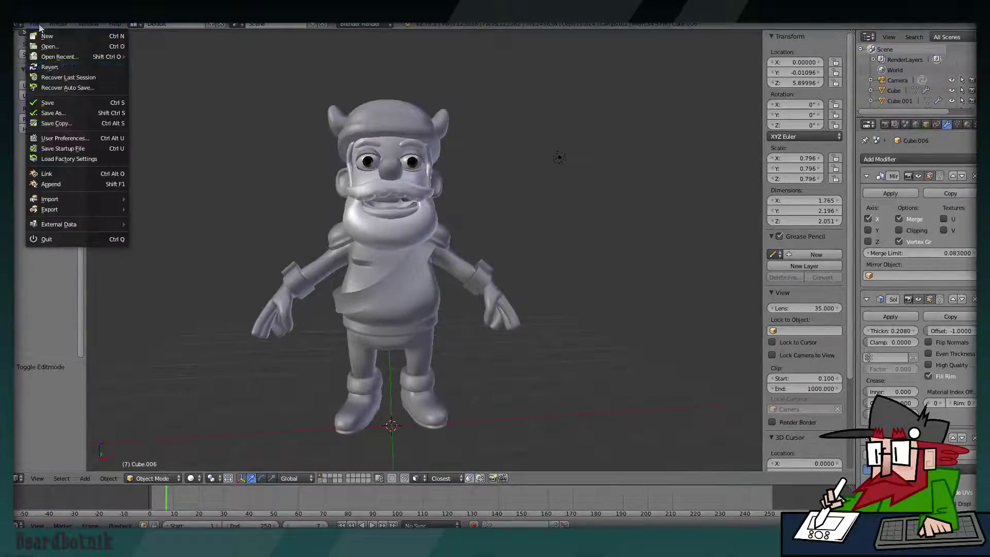
click(58, 103)
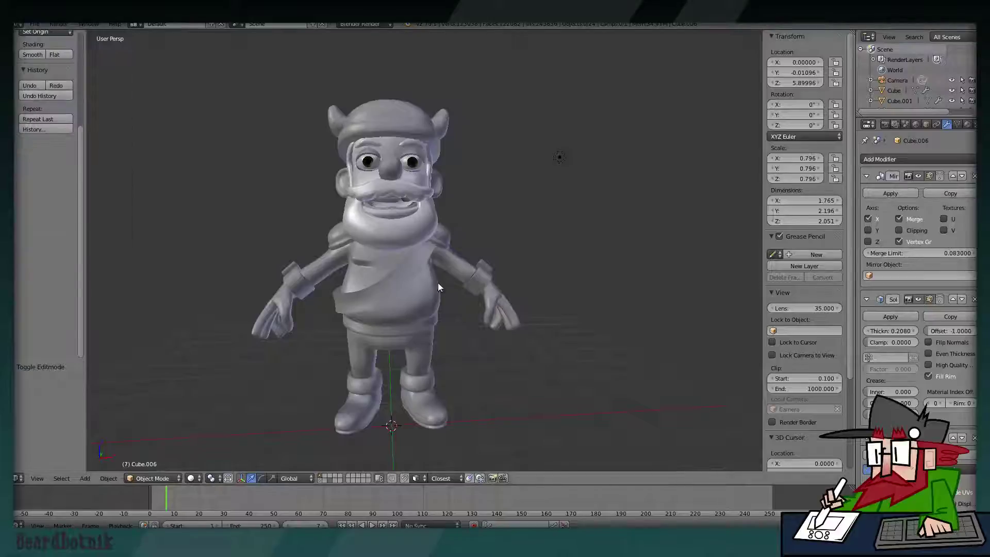
middle_drag(438, 287, 437, 297)
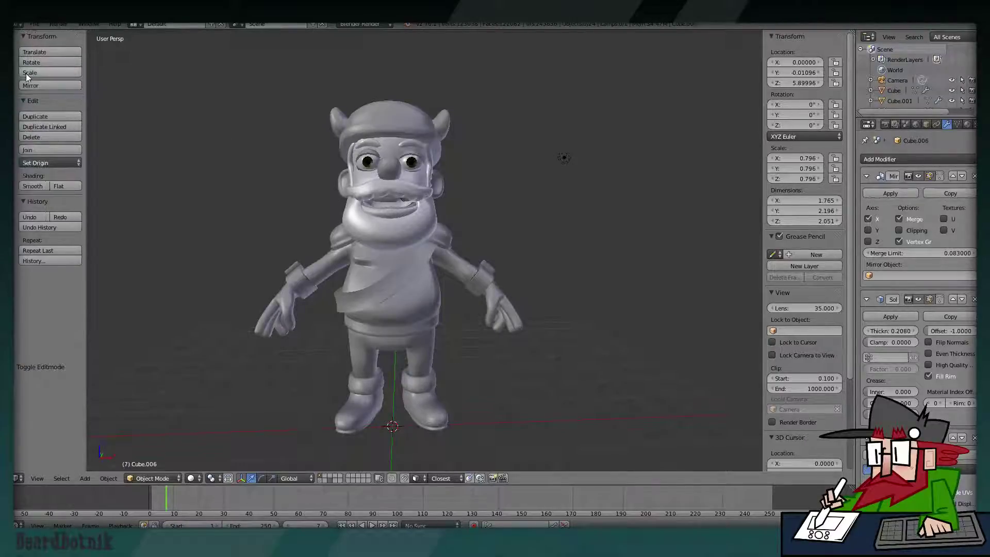
click(15, 76)
click(46, 62)
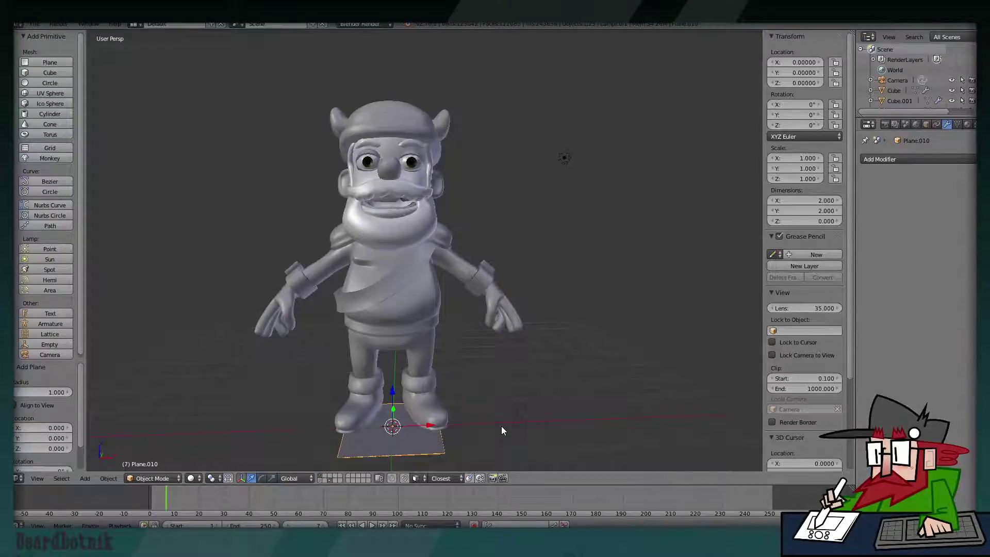
Stand the plane upright with a 90° X rotation and raise it in front of the hips.
key(r)
key(x)
click(506, 450)
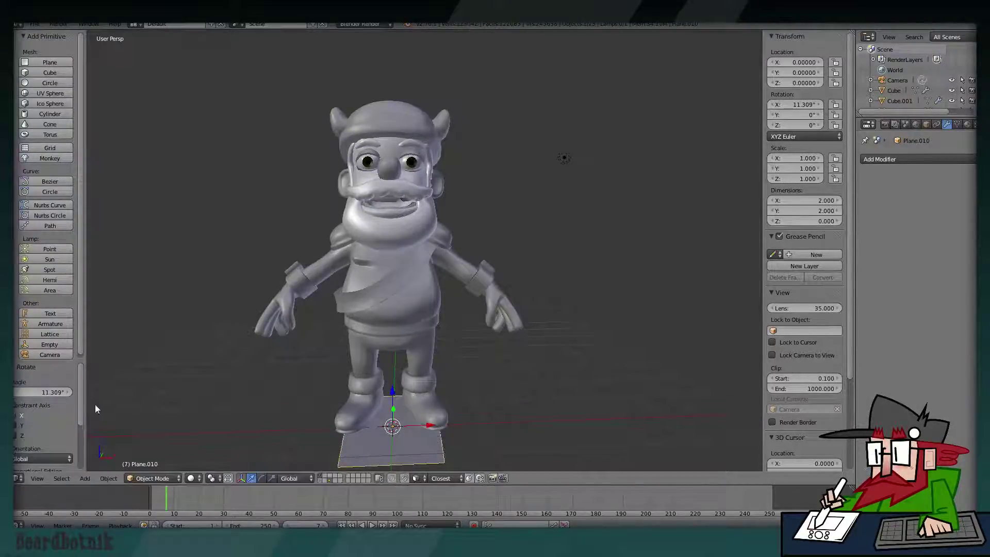
text(90)
key(Return)
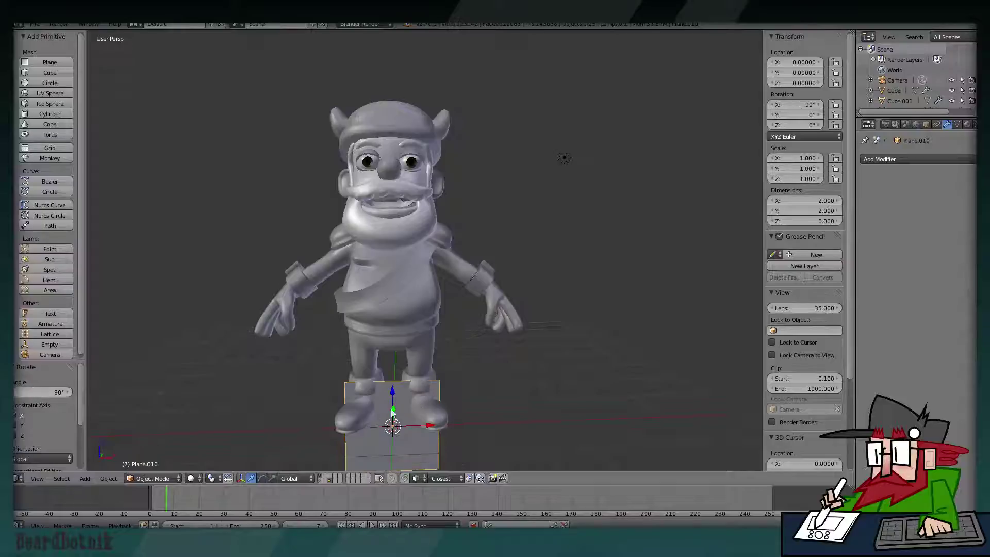
mouse_move(393, 411)
middle_down()
mouse_move(376, 330)
mouse_move(351, 306)
middle_up()
mouse_move(433, 289)
mouse_down()
mouse_move(392, 330)
mouse_move(350, 217)
mouse_up()
middle_drag(360, 216, 473, 230)
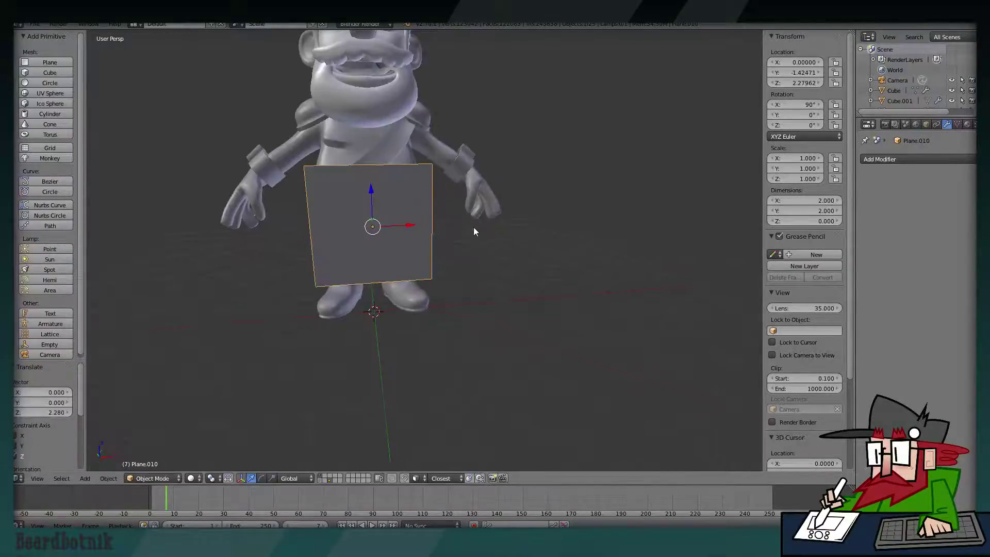
In Edit Mode, flatten the plane vertically and shrink it to 0.655 scale.
key(Tab)
key(s)
key(z)
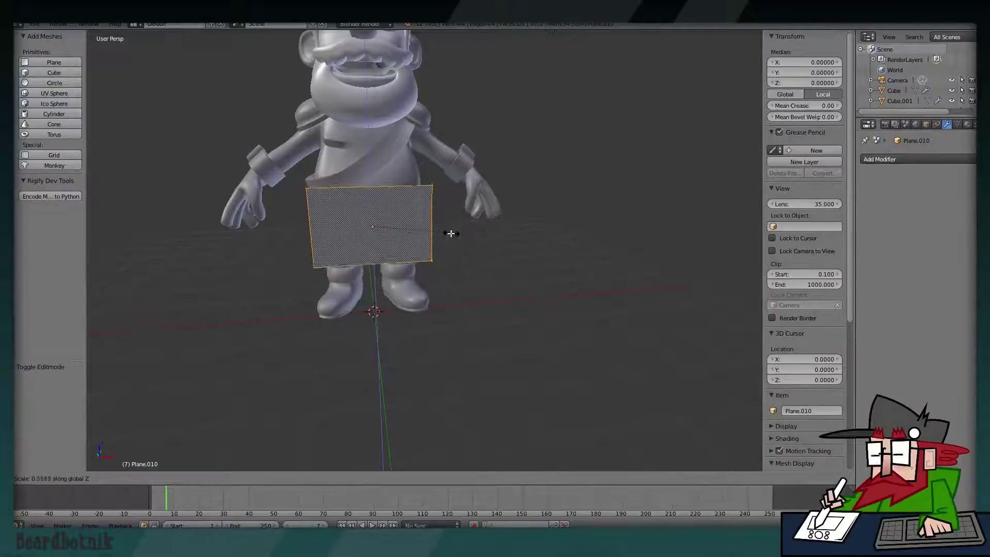
click(451, 233)
key(s)
click(442, 233)
scroll(399, 235, up, 3)
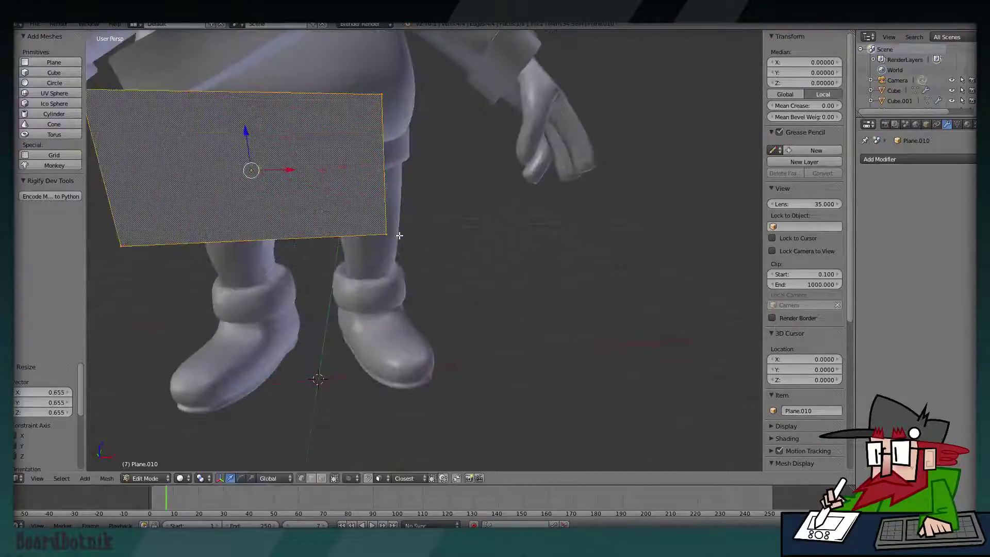
middle_drag(400, 235, 474, 252)
Extrude the face in place, scale it to 0.646, and delete it to open a hole.
key(e)
right_click(512, 238)
key(s)
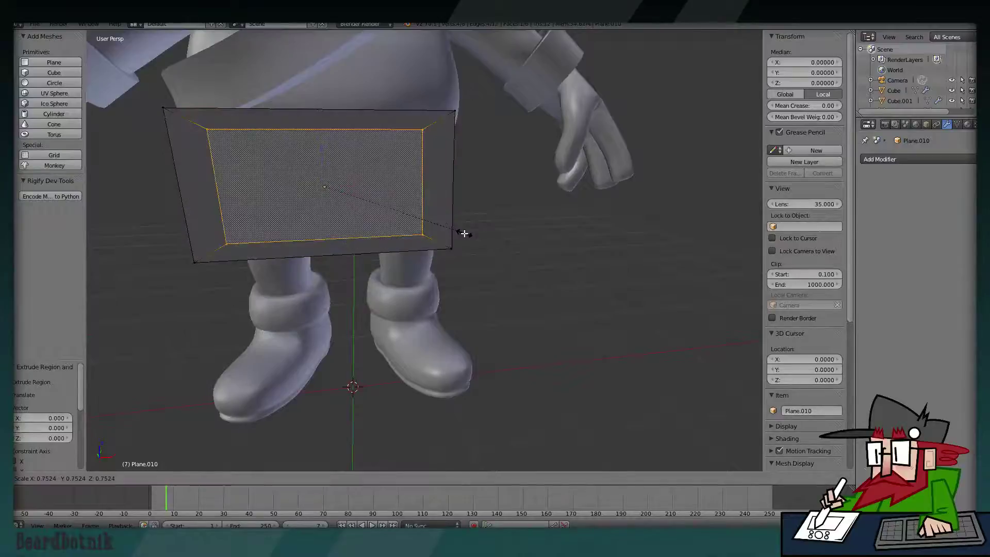
click(444, 228)
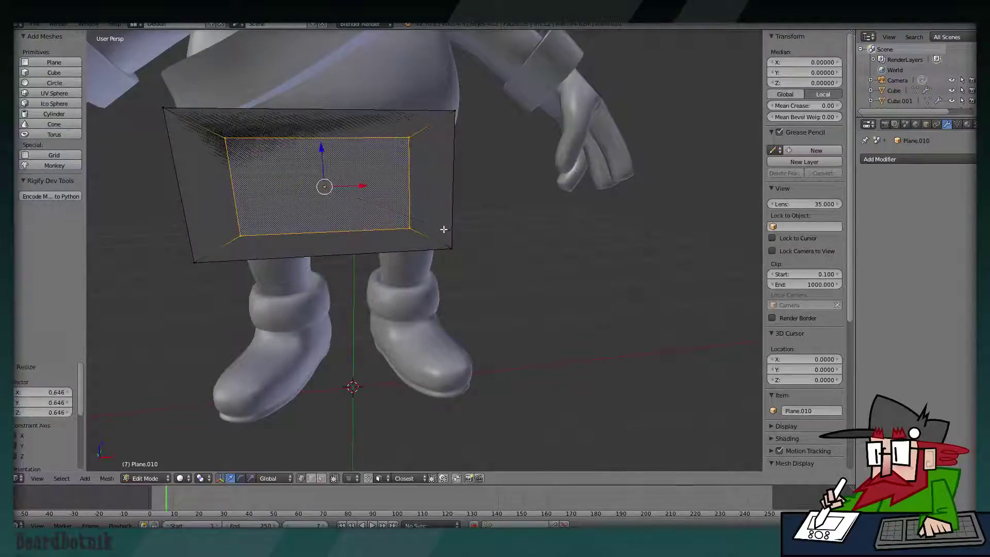
key(x)
click(382, 212)
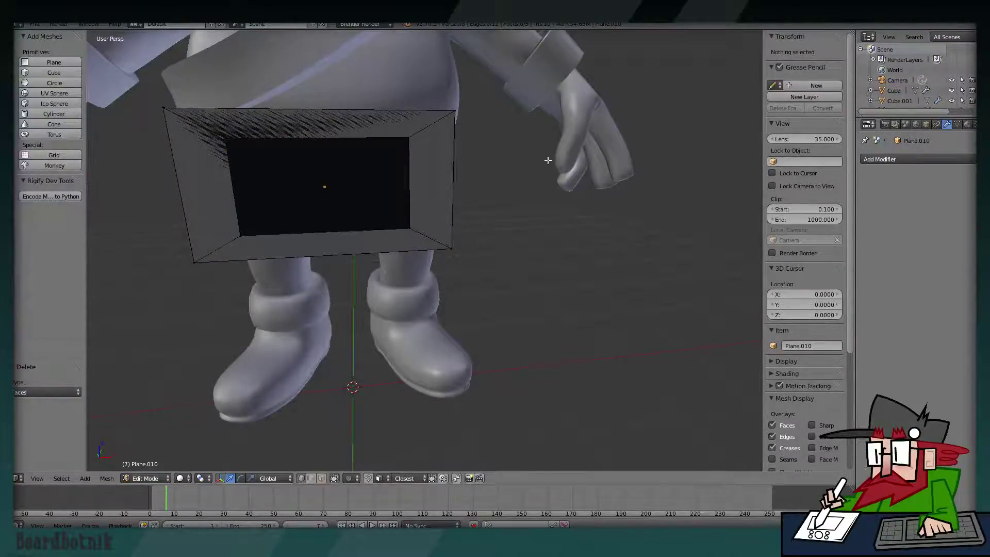
middle_drag(547, 160, 421, 175)
click(330, 151)
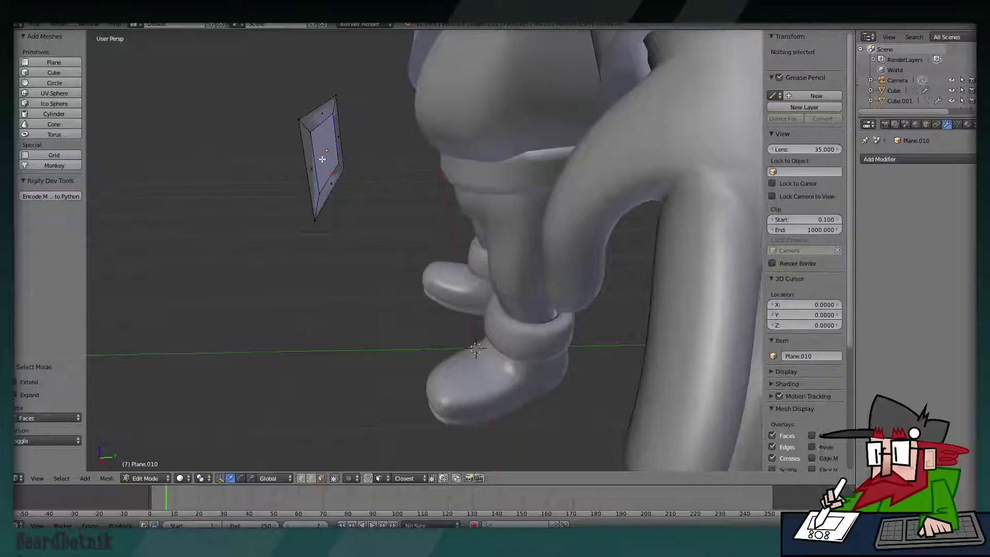
key(x)
click(323, 149)
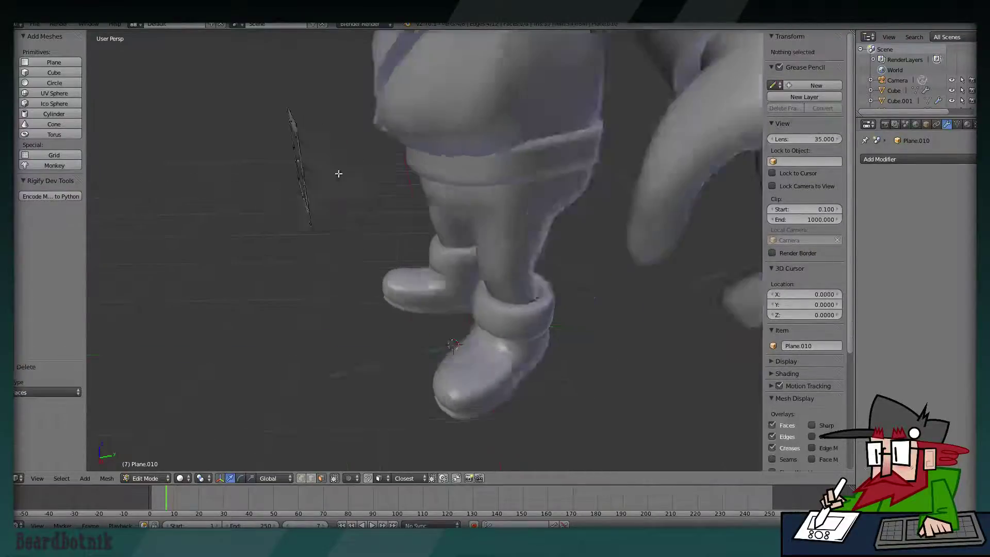
mouse_move(338, 172)
middle_down()
mouse_move(421, 160)
mouse_move(419, 169)
middle_up()
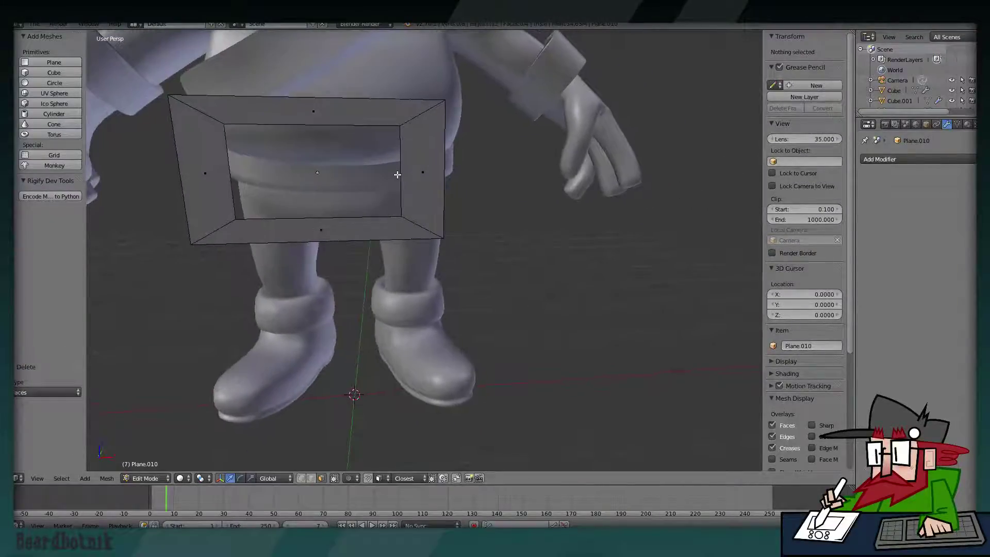
Narrow the opening vertically by scaling its two inner edges along Z.
key(2)
click(375, 219)
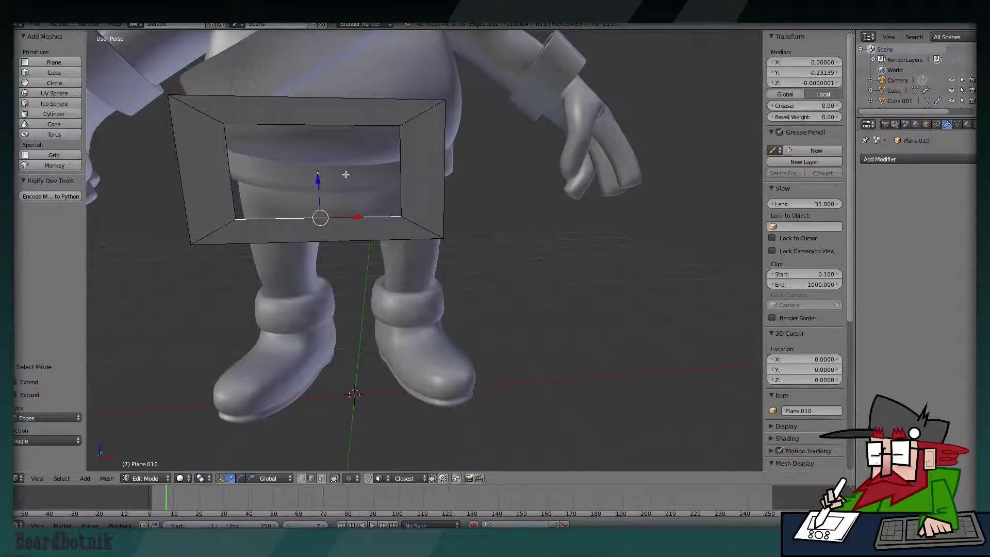
shift+click(337, 127)
key(s)
key(z)
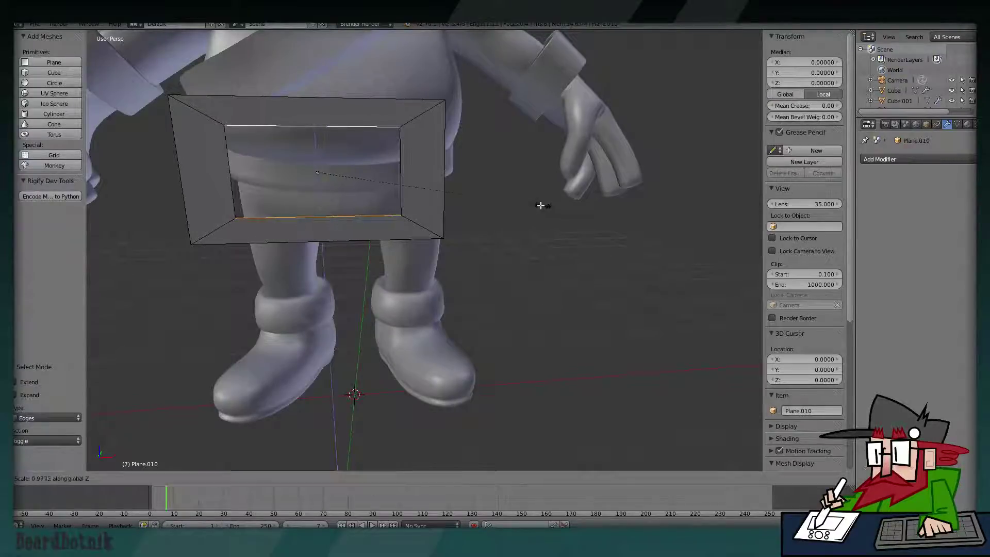
click(499, 196)
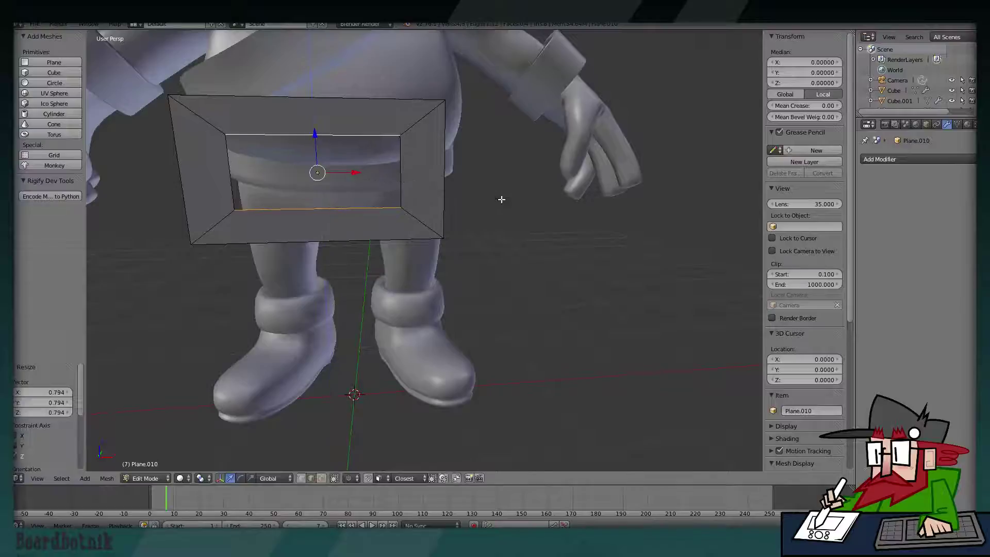
key(Tab)
scroll(513, 210, down, 3)
key(Tab)
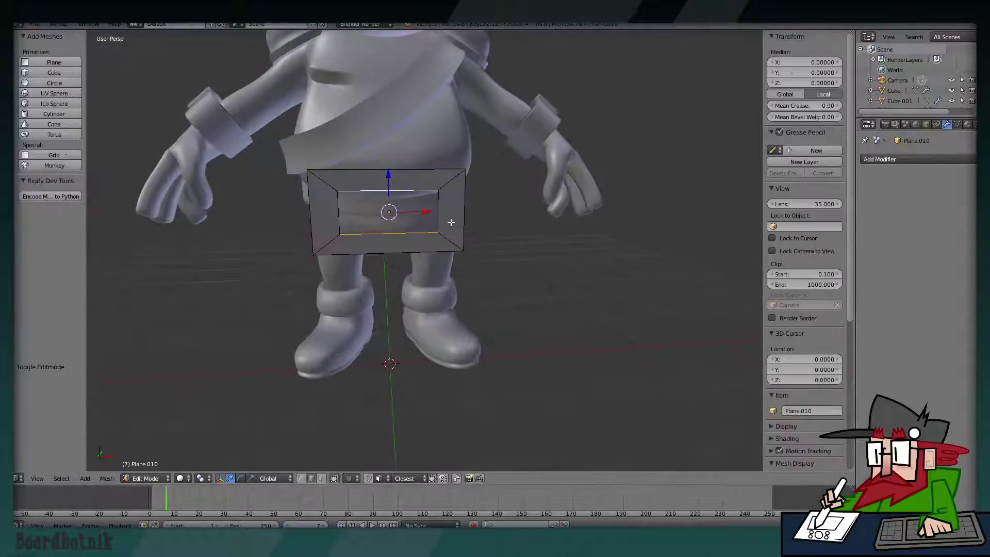
Select the frame's four faces (right, top, bottom, left) in face select mode.
key(3)
right_click(450, 216)
shift+right_click(390, 242)
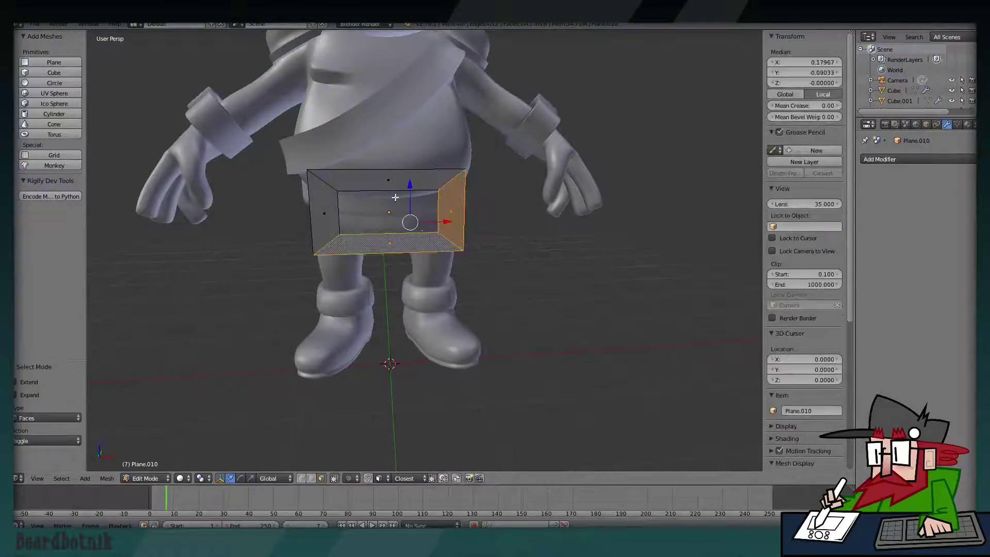
shift+right_click(370, 189)
shift+right_click(309, 214)
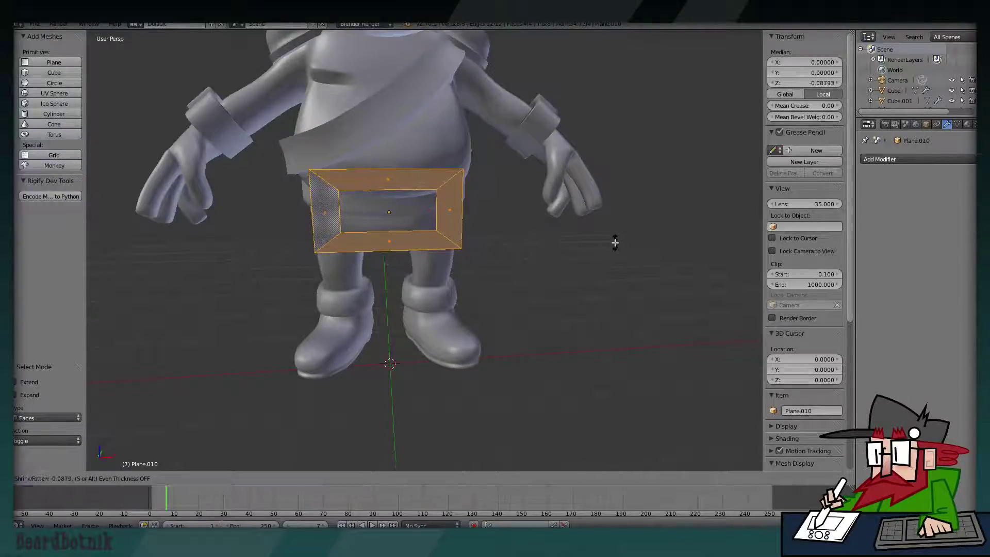
right_click(451, 212)
shift+right_click(419, 188)
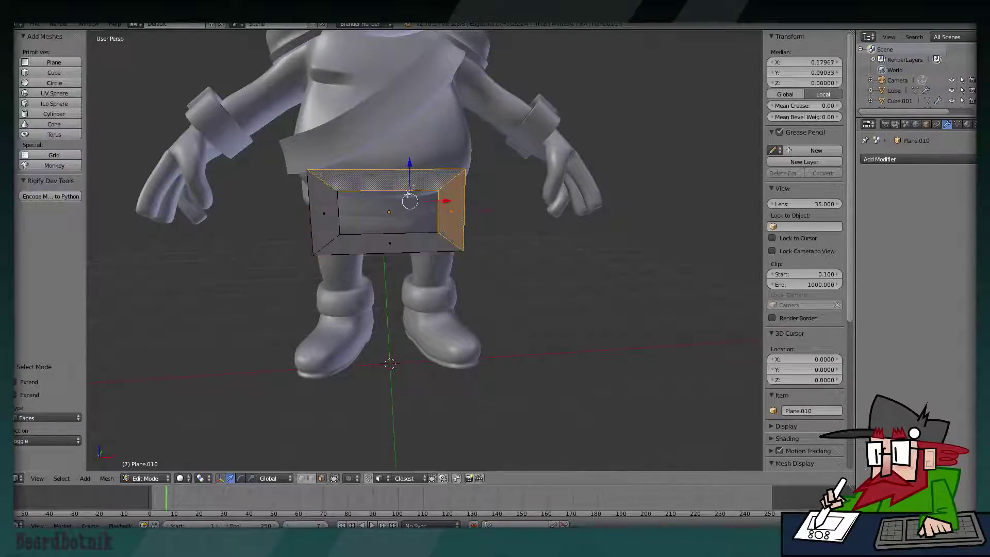
shift+right_click(405, 234)
shift+right_click(332, 221)
Try shrink/fatten and extrude on the frame faces, cancelling each attempt.
key(alt+s)
key(Escape)
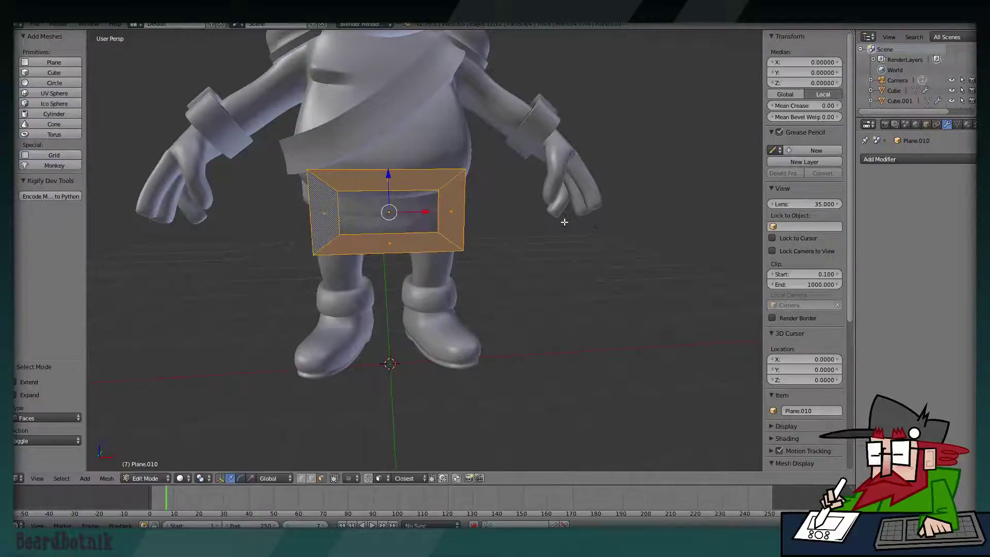
key(e)
key(Escape)
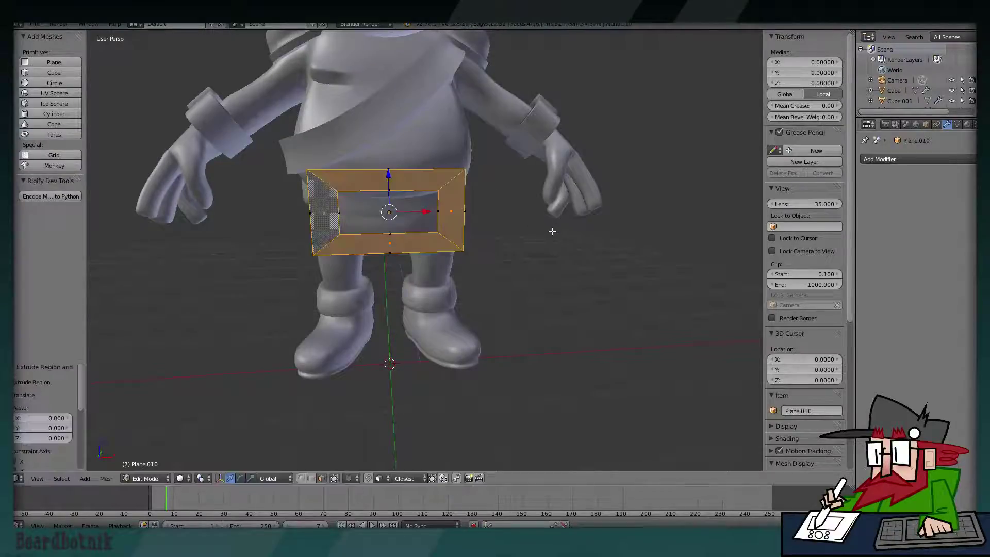
key(alt+s)
key(Escape)
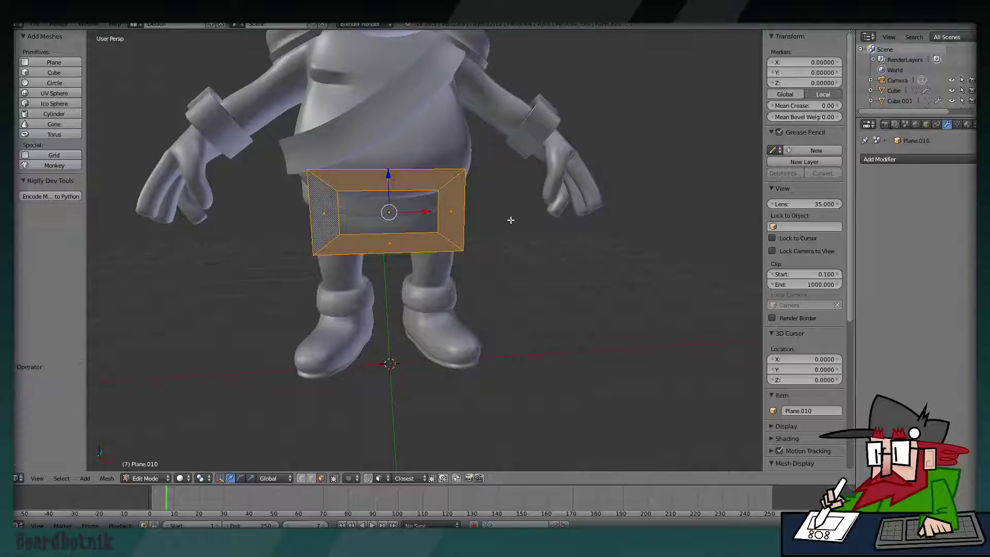
key(e)
key(Escape)
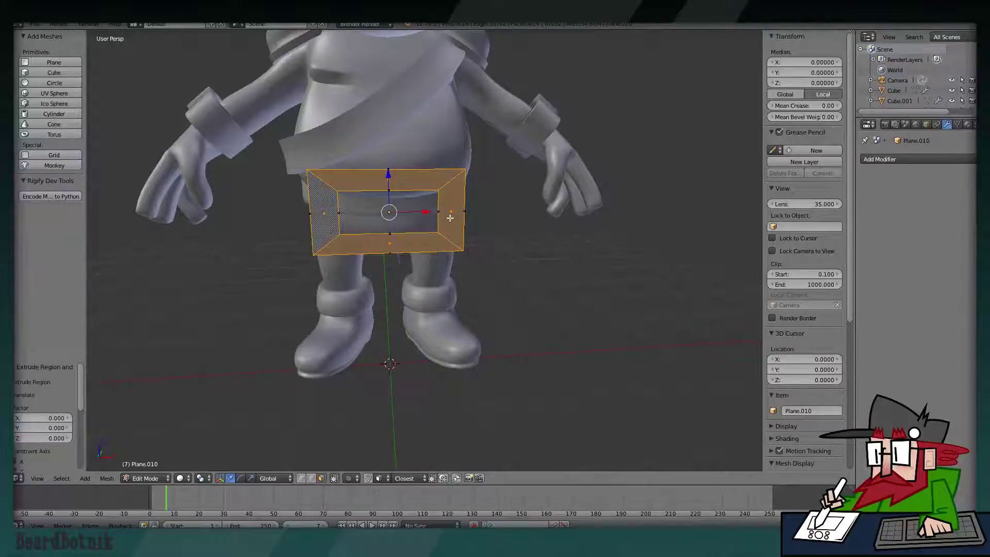
key(alt+s)
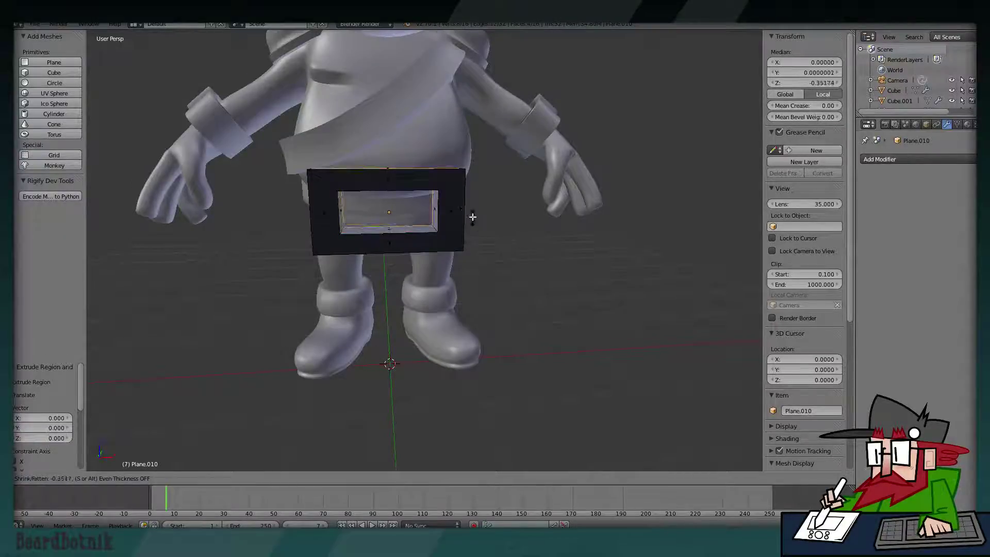
key(Escape)
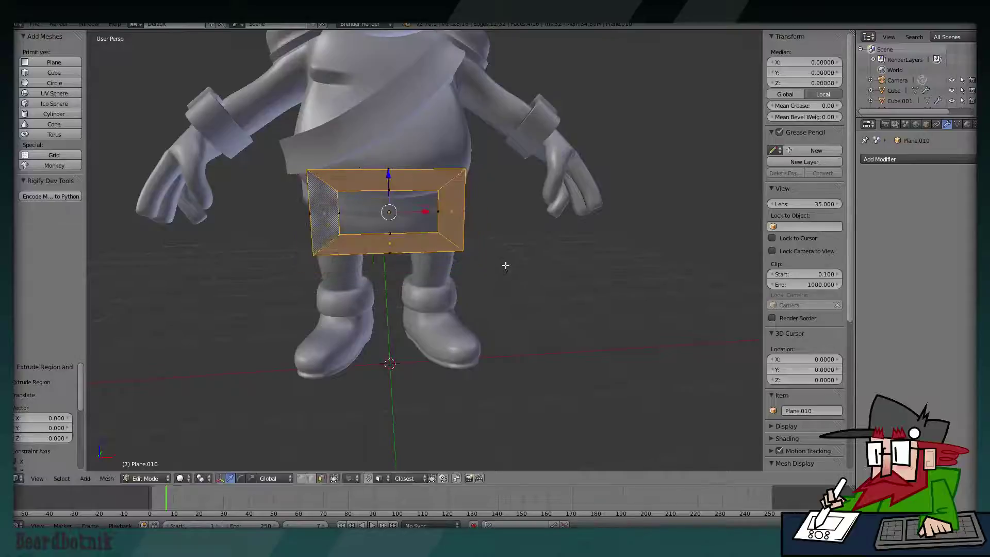
Undo the trial extrusion, return to Object Mode, and list available modifiers.
key(ctrl+z)
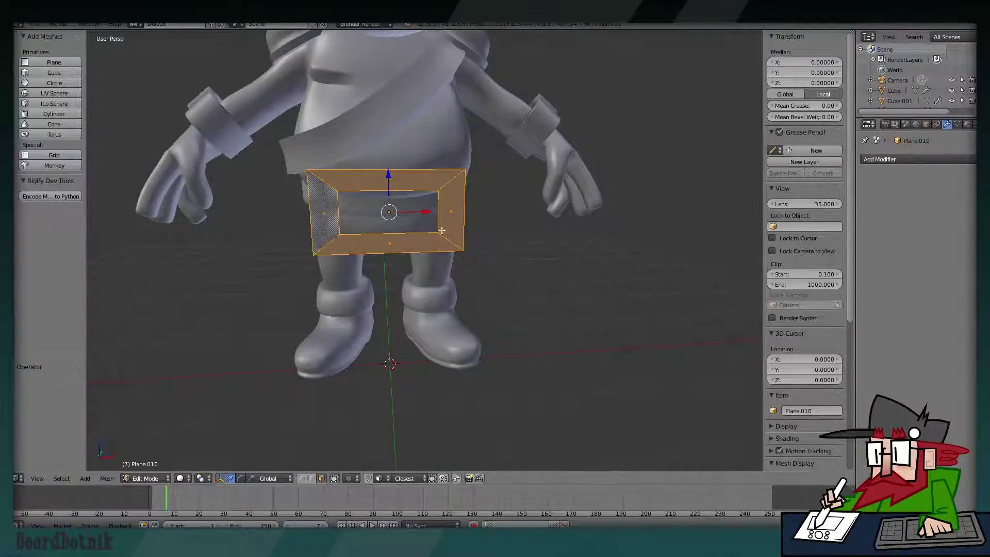
key(ctrl+z)
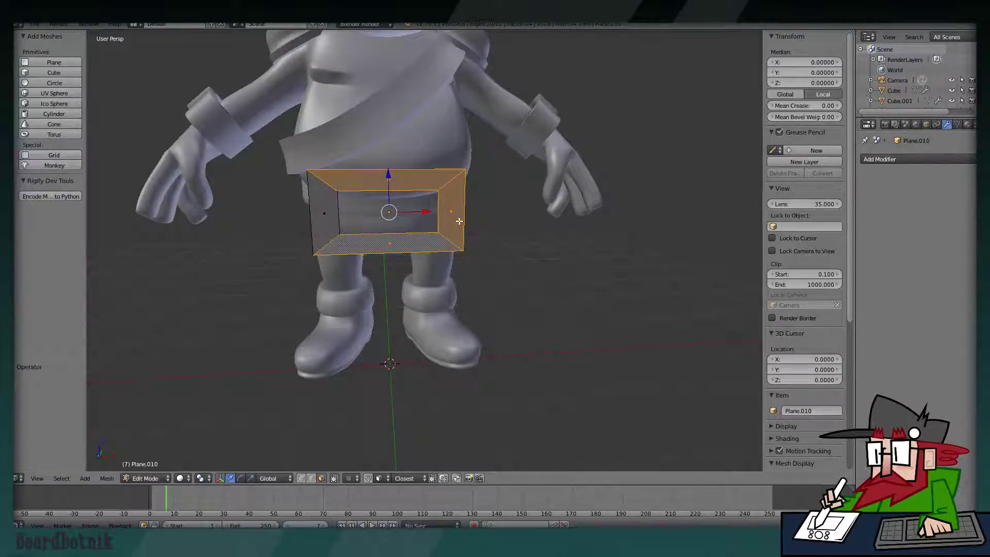
key(Tab)
click(909, 157)
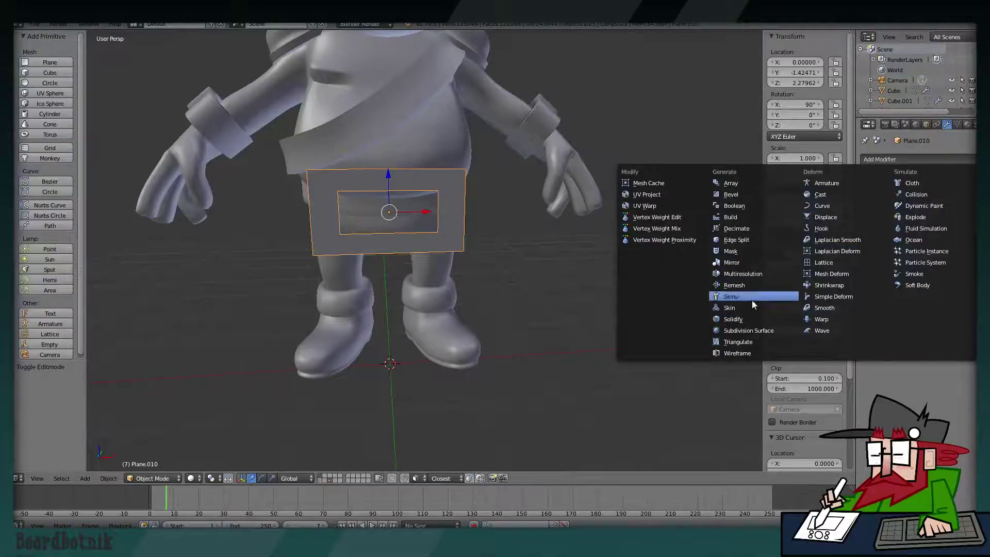
Add a Solidify modifier to the buckle frame and set its thickness to 0.28.
click(743, 318)
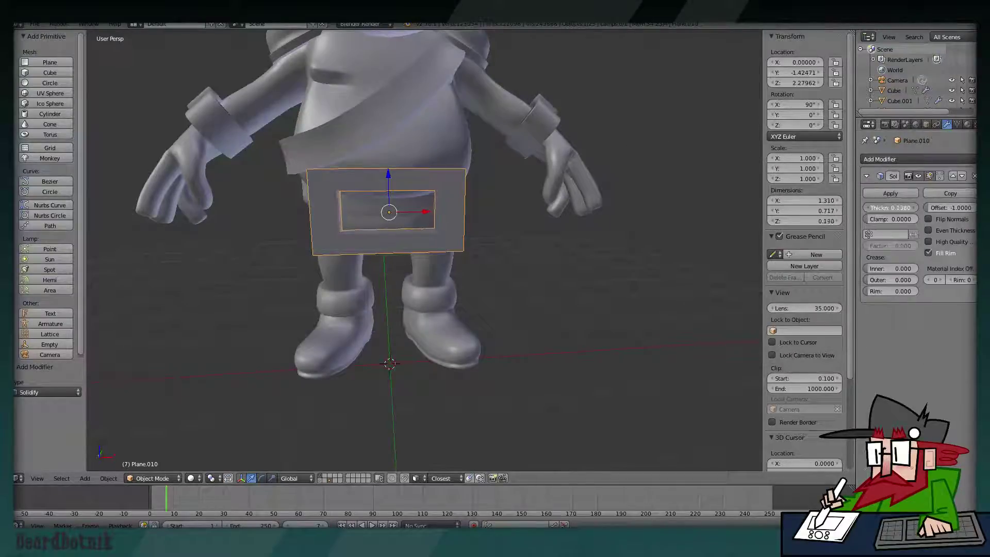
middle_drag(507, 243, 466, 249)
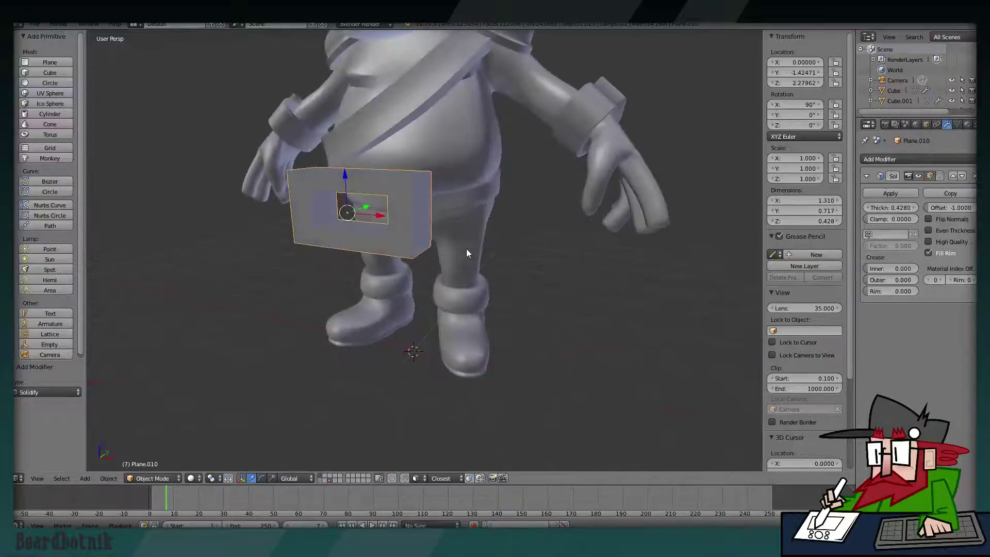
middle_drag(532, 204, 494, 216)
drag(890, 207, 876, 208)
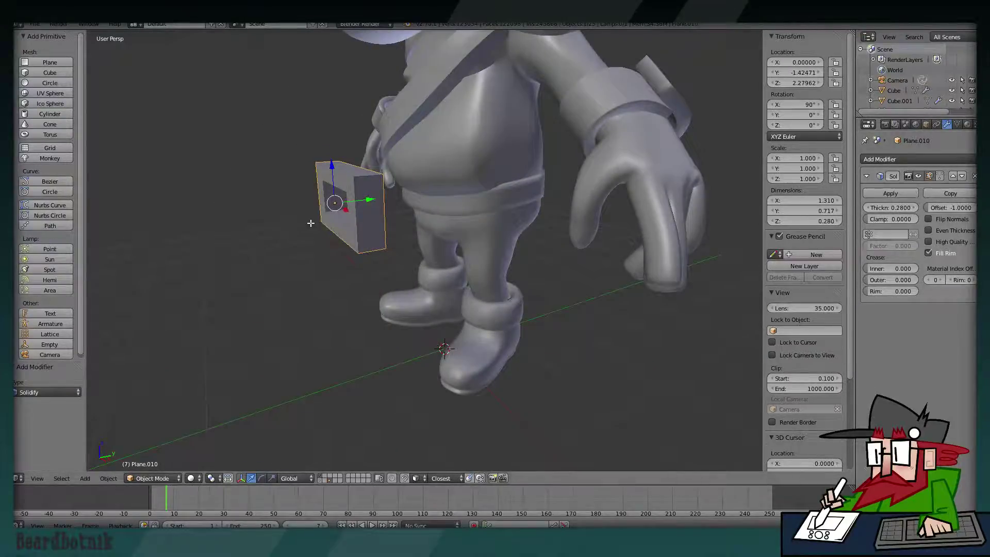
In Edit Mode, select the frame's faces and try pushing them along their normals, then cancel.
key(Tab)
middle_drag(428, 206, 393, 205)
scroll(393, 205, up, 2)
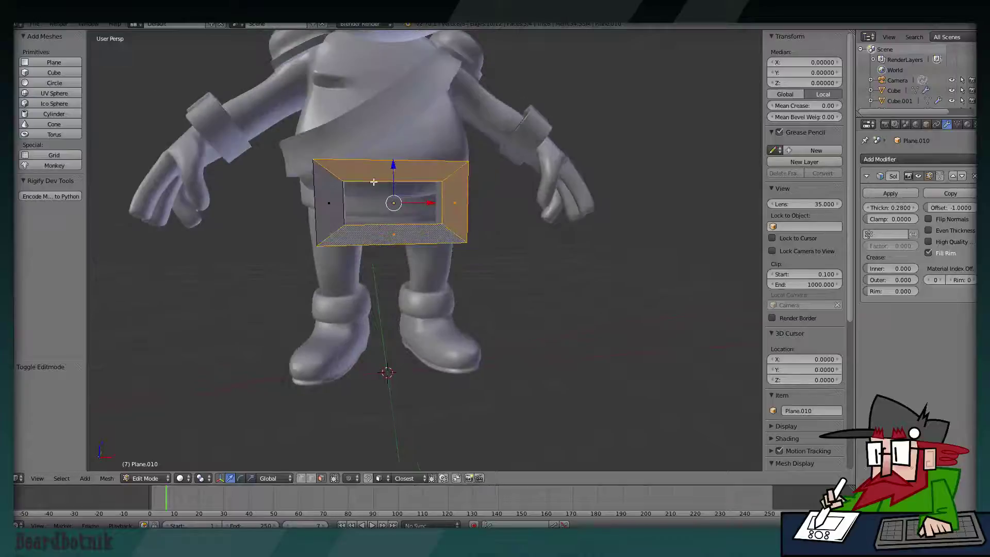
shift+right_click(338, 209)
key(alt+s)
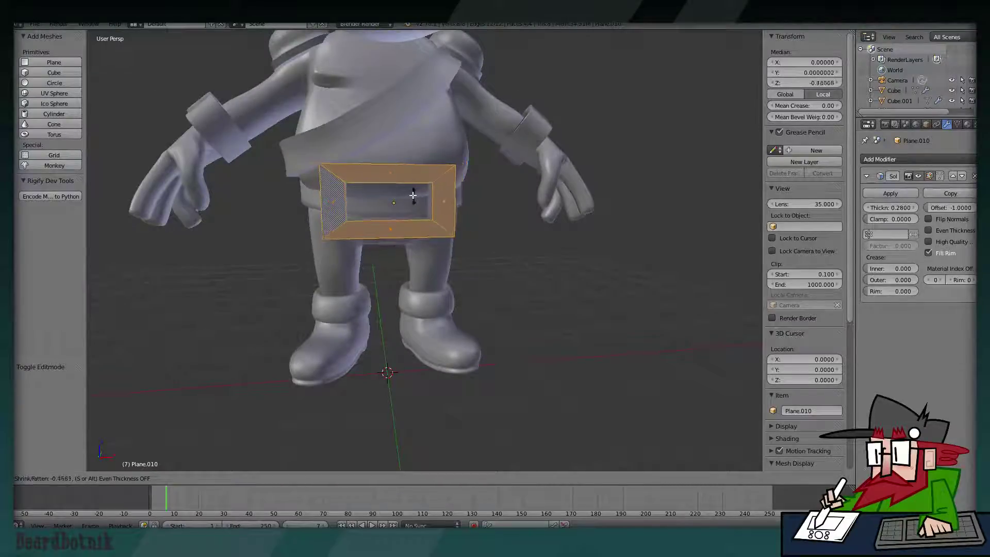
key(Escape)
middle_drag(407, 180, 408, 246)
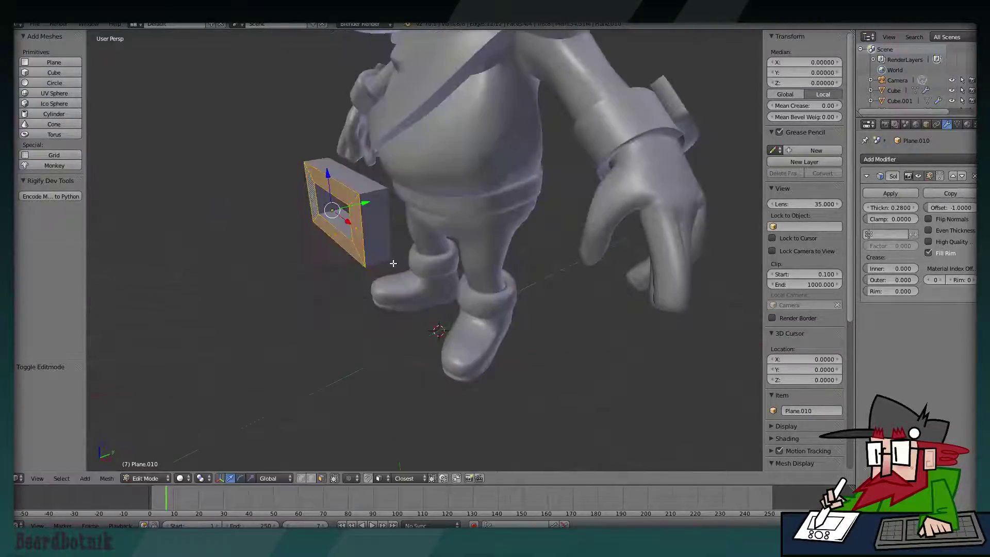
Apply the Solidify modifier into real geometry and reopen the frame mesh for editing.
key(Tab)
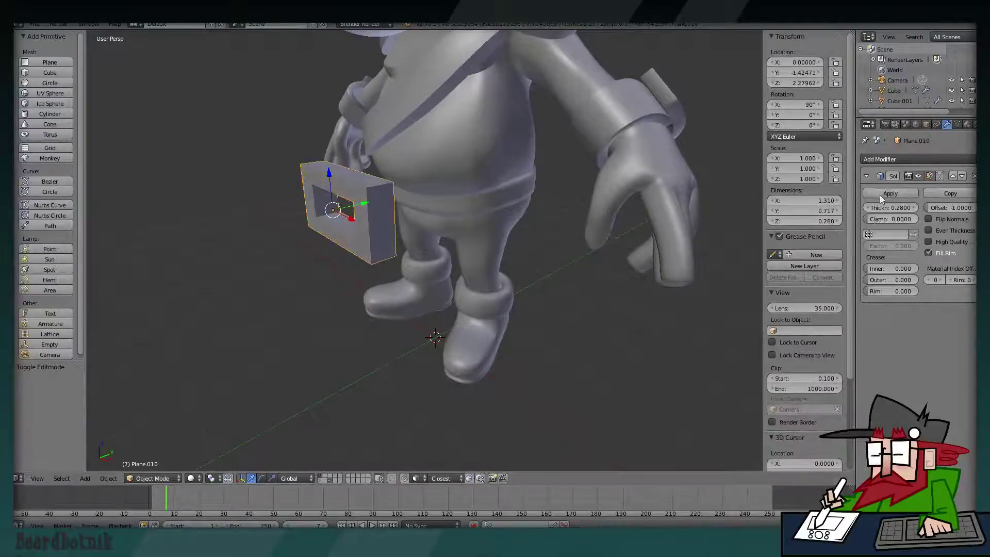
click(879, 195)
key(Tab)
middle_drag(470, 256, 350, 191)
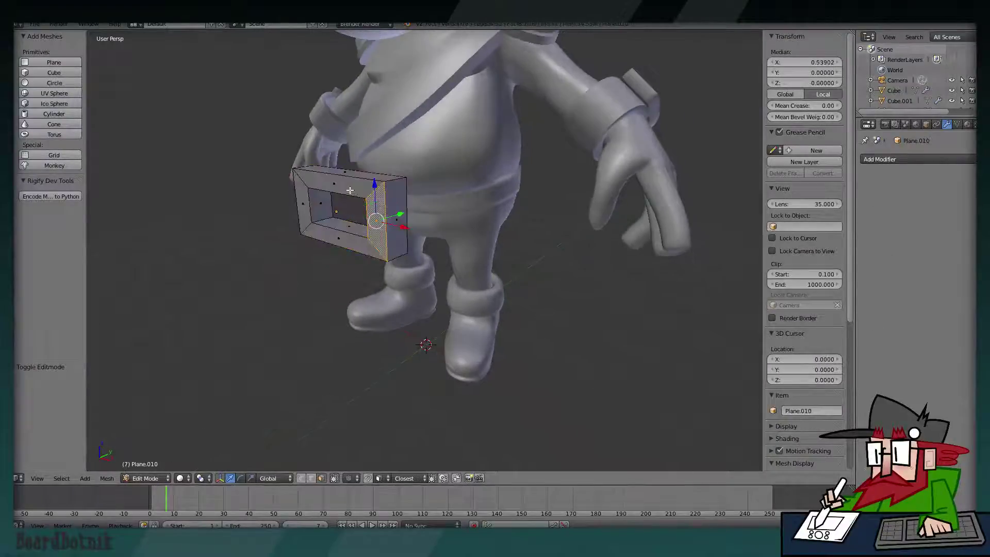
Select the frame's top, left and bottom faces and fatten them into a thicker front rim.
shift+click(333, 184)
shift+click(299, 207)
shift+click(340, 241)
key(alt+s)
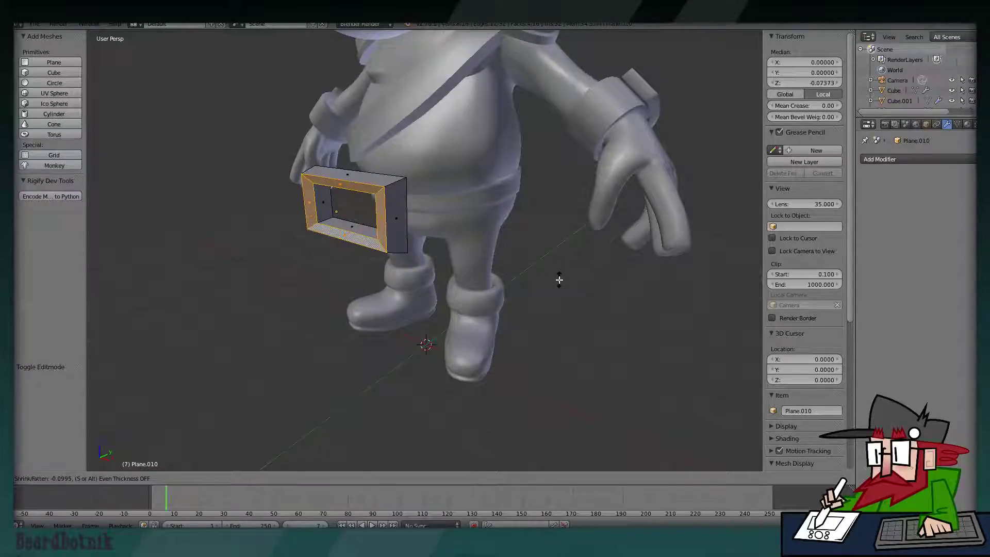
click(560, 280)
mouse_move(559, 279)
middle_down()
mouse_move(563, 222)
mouse_move(615, 229)
middle_up()
Shift the frame mesh along Y, select all of it, and return to Object Mode.
key(g)
key(y)
click(447, 209)
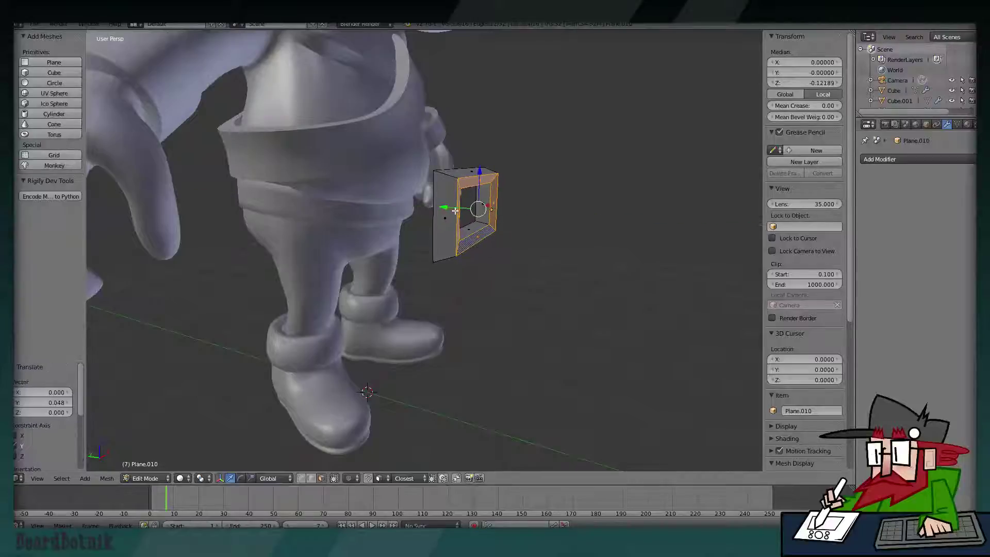
mouse_move(447, 209)
middle_down()
mouse_move(386, 203)
mouse_move(467, 202)
middle_up()
key(a)
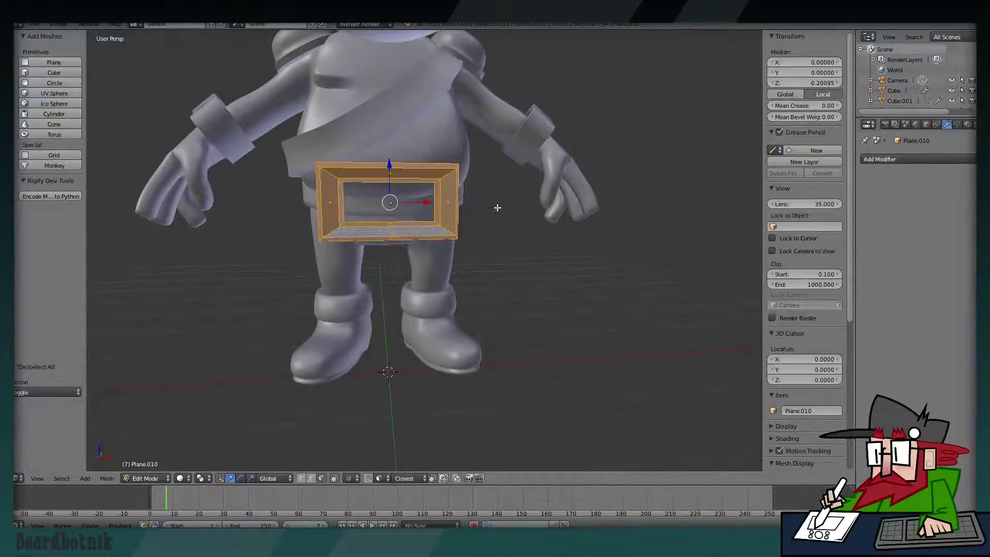
key(Tab)
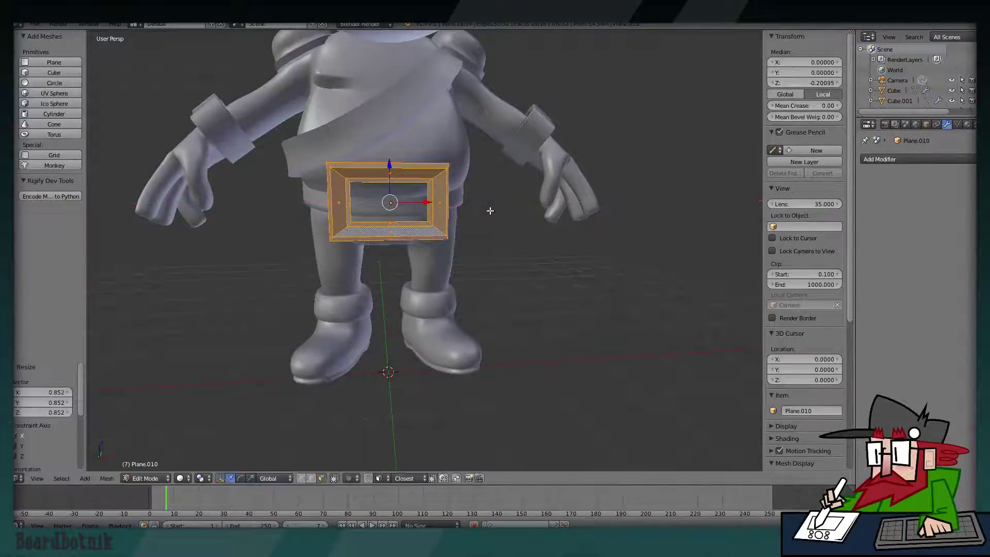
Move the frame back along Y to sit against the character's waist (Y −0.7366).
mouse_move(488, 210)
middle_down()
mouse_move(466, 226)
mouse_move(380, 237)
mouse_move(366, 207)
mouse_move(489, 183)
mouse_move(401, 195)
mouse_move(390, 187)
middle_up()
key(g)
key(y)
click(428, 196)
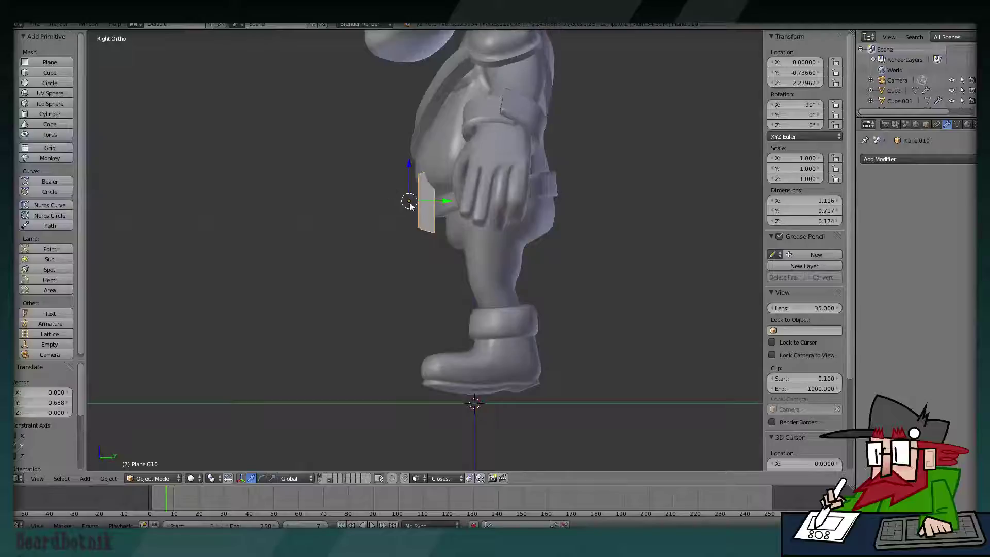
Tilt the buckle frame to match the belly and set it onto the belt.
key(KP_5)
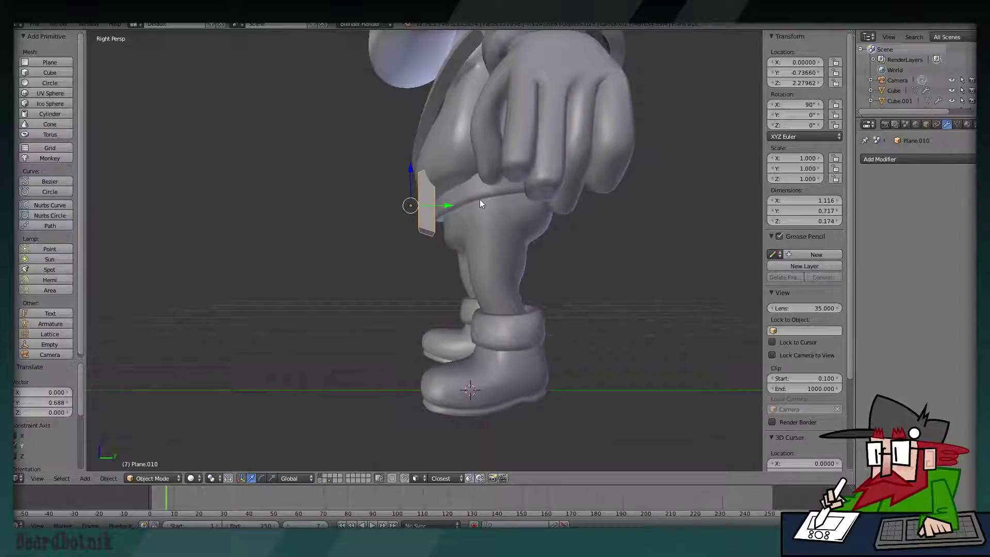
key(KP_5)
key(r)
click(559, 169)
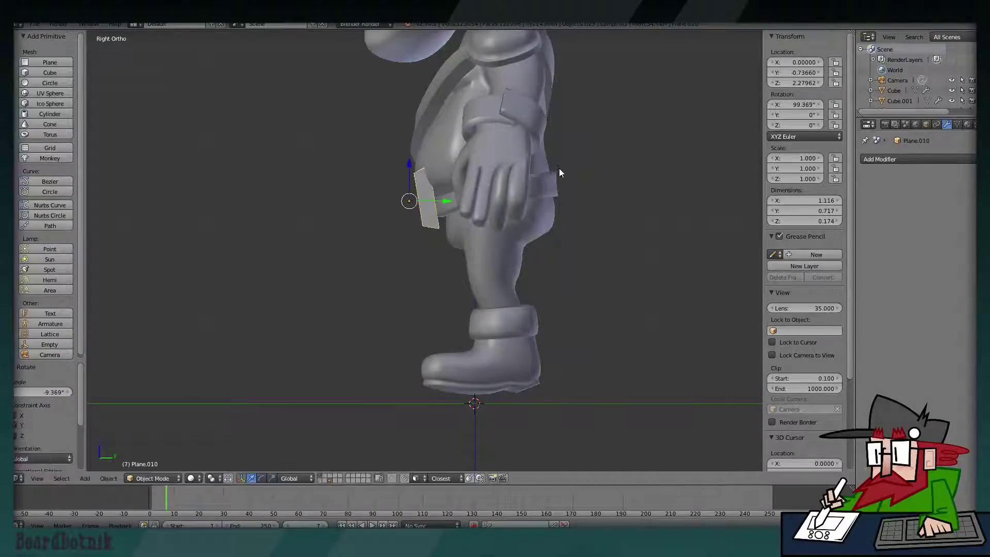
key(g)
click(563, 186)
mouse_move(563, 185)
middle_down()
mouse_move(538, 181)
mouse_move(575, 189)
middle_up()
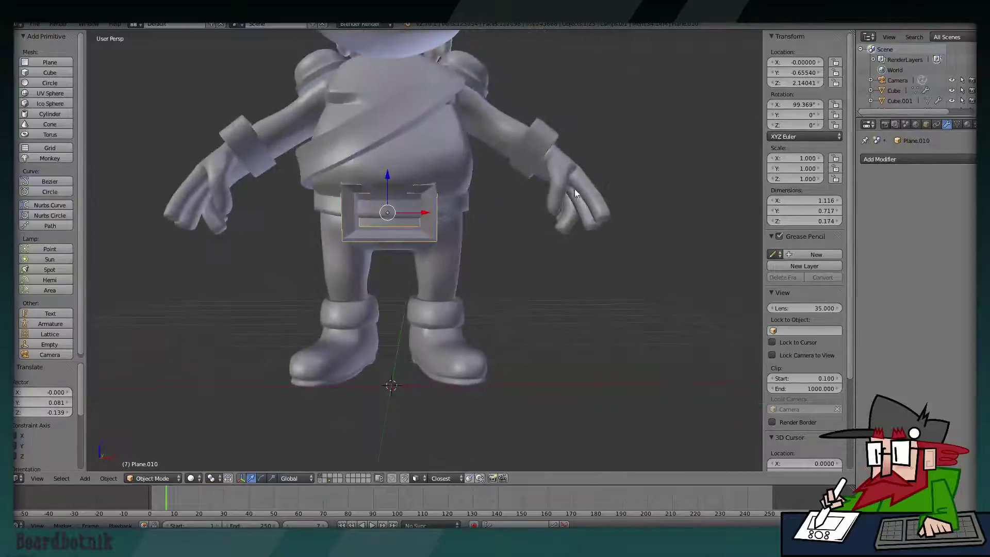
Shrink the buckle to about 0.7 size and raise it along Z.
key(s)
click(519, 186)
key(g)
key(z)
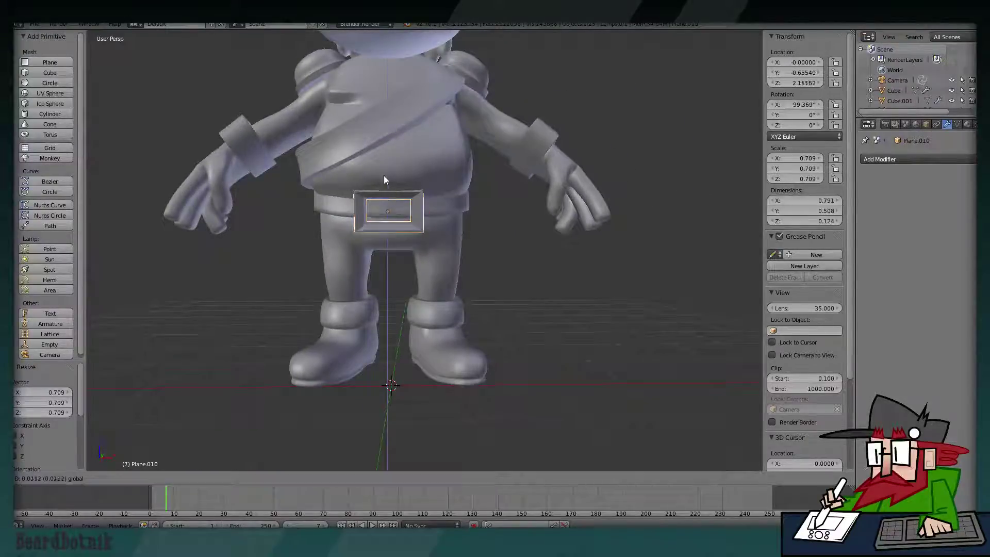
click(382, 171)
key(s)
click(409, 178)
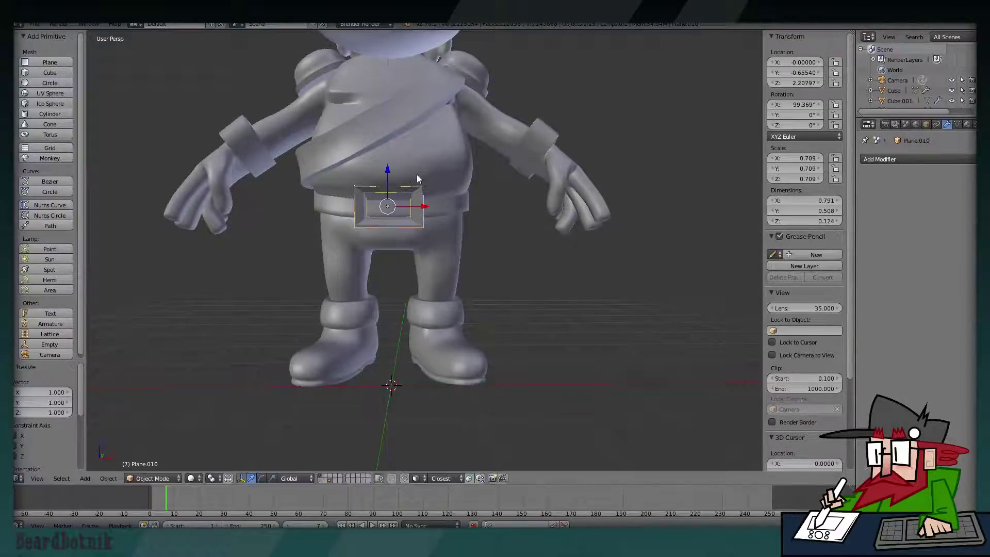
Push the buckle along Y against the belt and nudge it slightly down.
mouse_move(416, 175)
middle_down()
mouse_move(432, 208)
mouse_move(512, 192)
middle_up()
key(g)
key(y)
click(431, 207)
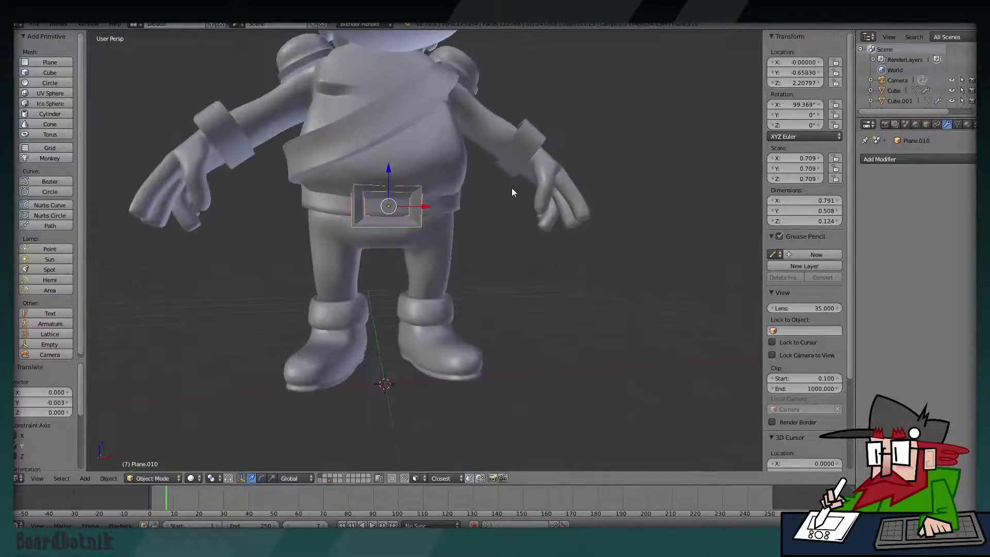
key(g)
key(z)
click(388, 177)
mouse_move(389, 177)
middle_down()
mouse_move(494, 189)
mouse_move(521, 253)
mouse_move(507, 259)
middle_up()
scroll(493, 194, down, 3)
scroll(507, 259, up, 4)
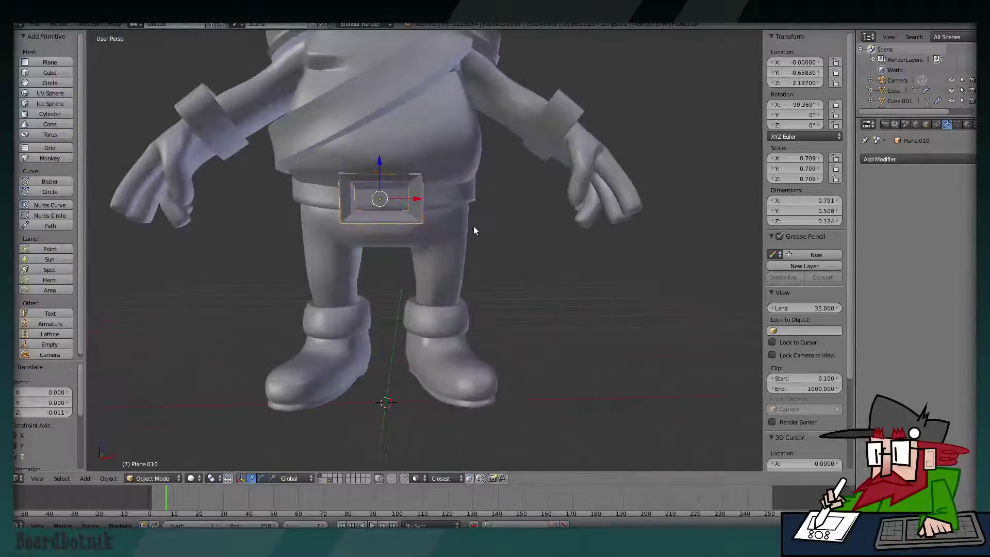
Lower the belt slightly and make it taller along Z.
right_click(463, 208)
key(g)
key(z)
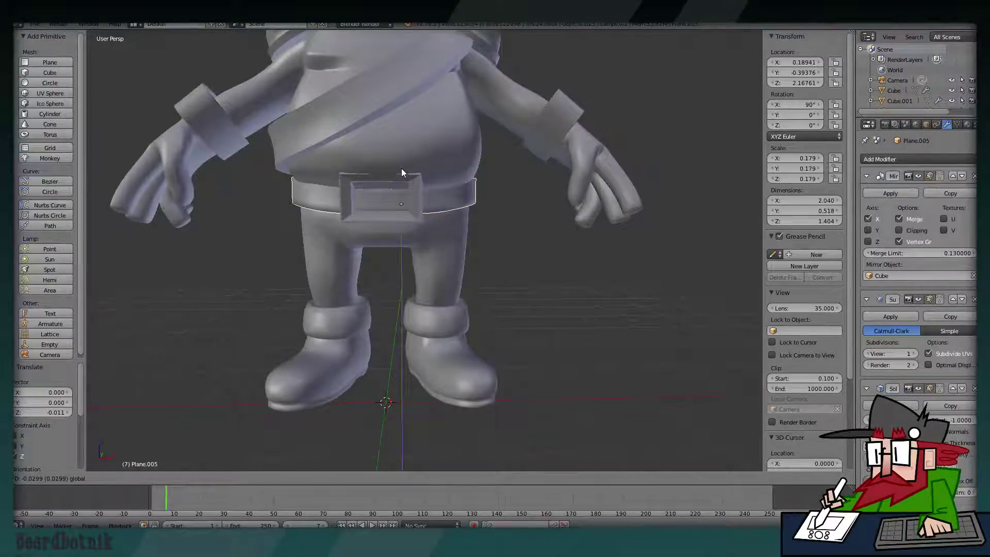
click(401, 168)
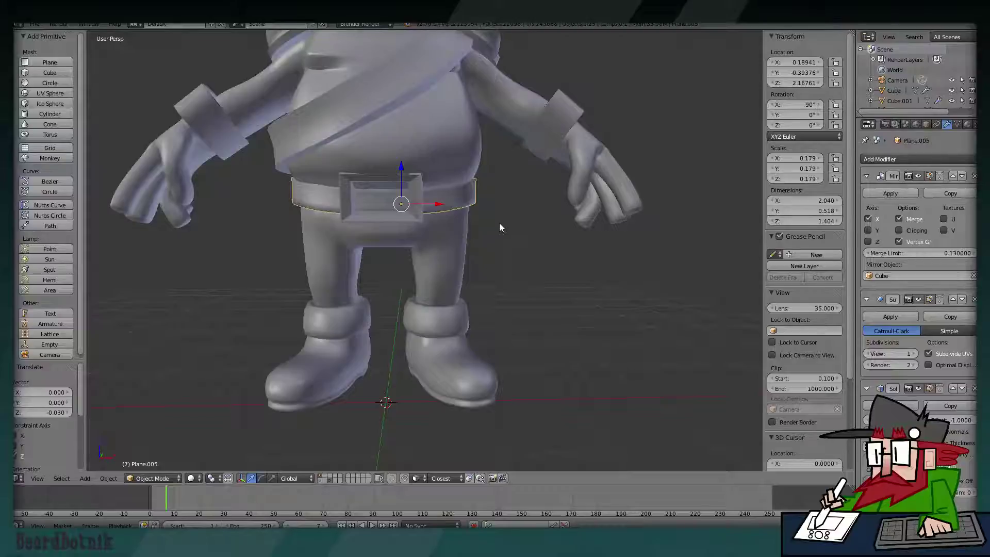
key(s)
key(z)
click(515, 236)
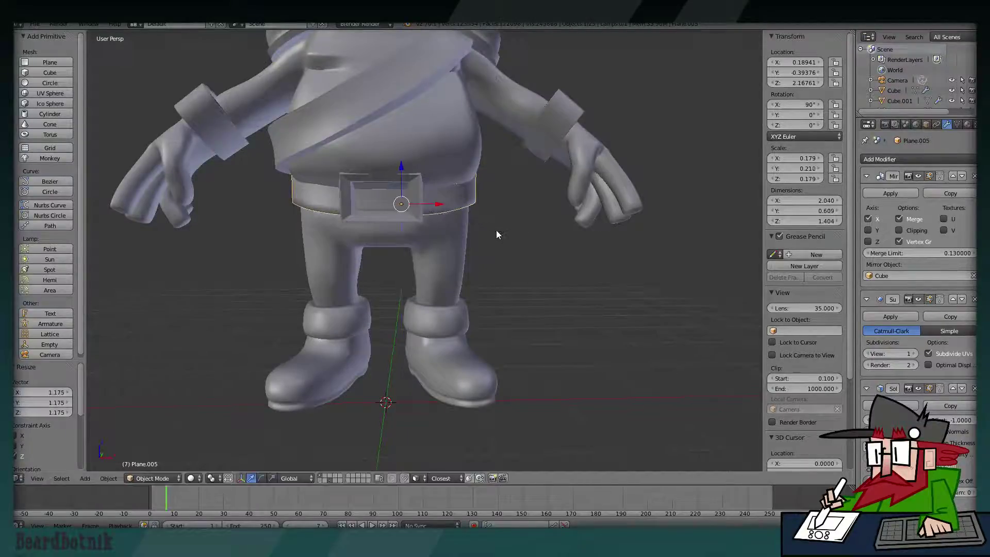
mouse_move(496, 230)
middle_down()
mouse_move(415, 235)
mouse_move(454, 240)
mouse_move(426, 216)
mouse_move(477, 193)
mouse_move(426, 204)
middle_up()
scroll(481, 192, up, 3)
scroll(524, 207, up, 2)
Thicken the buckle's faces outward with Alt+S in Edit Mode.
right_click(425, 202)
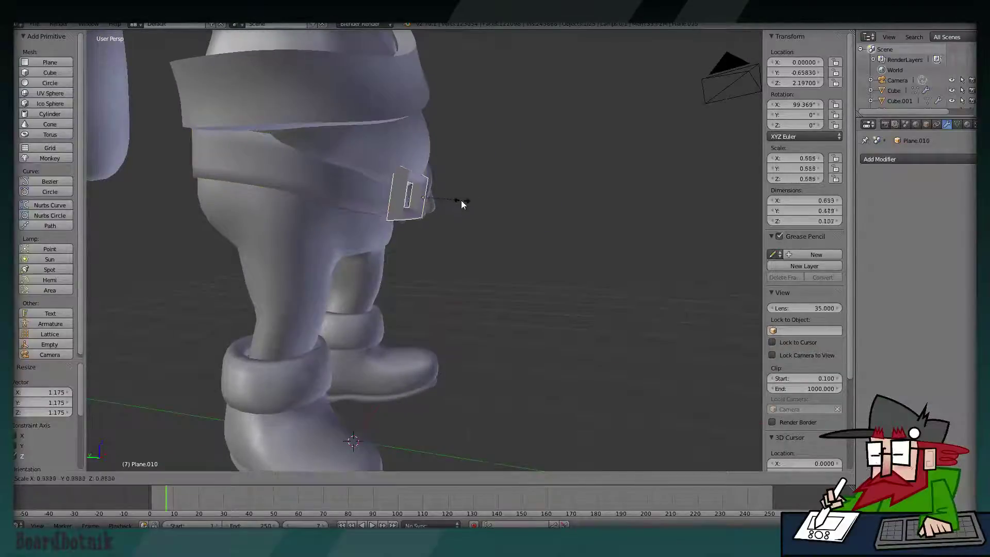
key(Tab)
key(alt+s)
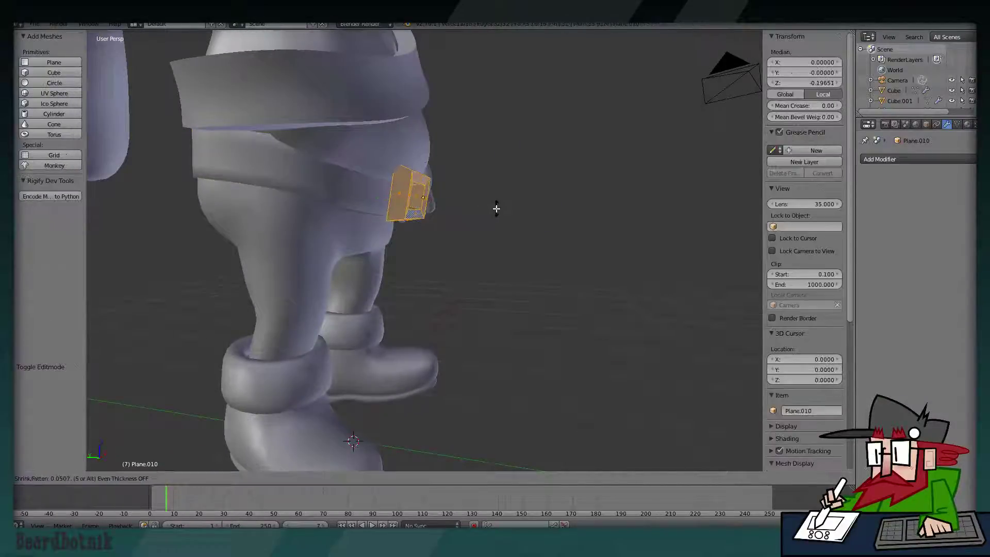
click(490, 205)
mouse_move(491, 205)
middle_down()
mouse_move(412, 206)
mouse_move(499, 208)
mouse_move(441, 210)
middle_up()
scroll(393, 200, up, 2)
Reposition the buckle geometry flush on the belt and return to Object Mode.
key(g)
click(393, 200)
key(g)
click(498, 209)
key(Tab)
scroll(440, 211, down, 2)
key(a)
mouse_move(567, 298)
middle_down()
mouse_move(559, 360)
mouse_move(554, 326)
mouse_move(567, 292)
middle_up()
scroll(559, 359, down, 1)
Duplicate the belt buckle and drop the copy onto the chest strap.
scroll(482, 356, up, 4)
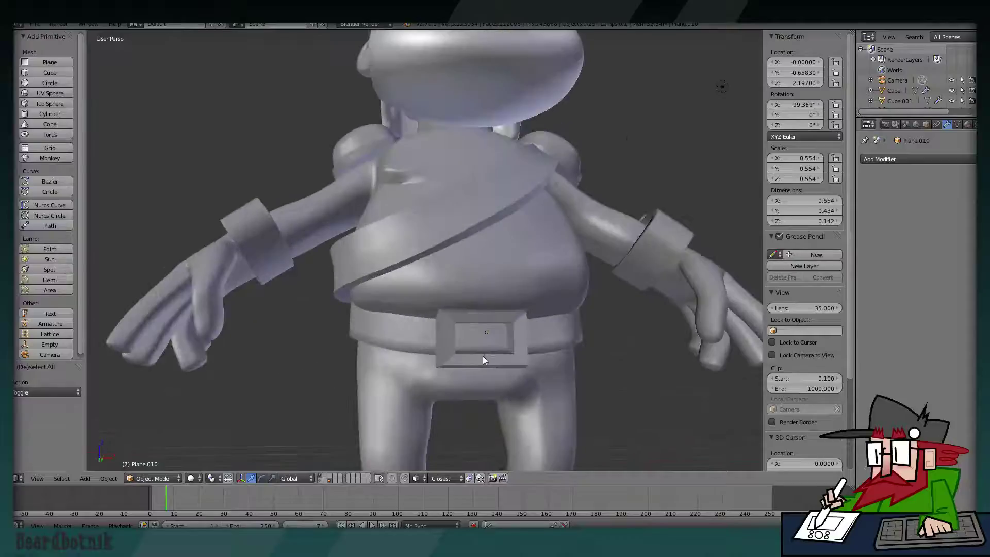
right_click(489, 343)
drag(487, 310, 485, 303)
mouse_move(484, 303)
middle_down()
mouse_move(442, 317)
mouse_move(475, 326)
middle_up()
key(shift+d)
click(448, 230)
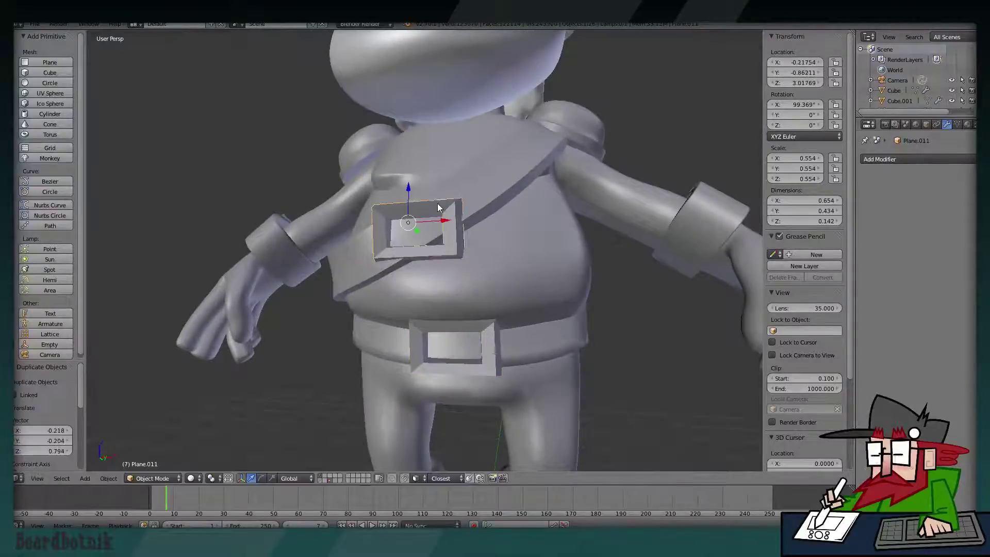
mouse_move(449, 231)
middle_down()
mouse_move(477, 251)
mouse_move(631, 219)
mouse_move(614, 206)
mouse_move(480, 258)
mouse_move(590, 314)
mouse_move(454, 247)
mouse_move(352, 264)
mouse_move(464, 241)
mouse_move(455, 240)
mouse_move(492, 207)
mouse_move(526, 222)
middle_up()
Rotate the buckle copy several times to follow the diagonal strap and reposition it.
key(r)
click(500, 228)
key(r)
click(599, 200)
key(r)
click(590, 321)
key(g)
click(446, 234)
Make small angle and position tweaks to the chest buckle, then check it from the side.
key(r)
click(438, 236)
key(r)
click(456, 241)
key(g)
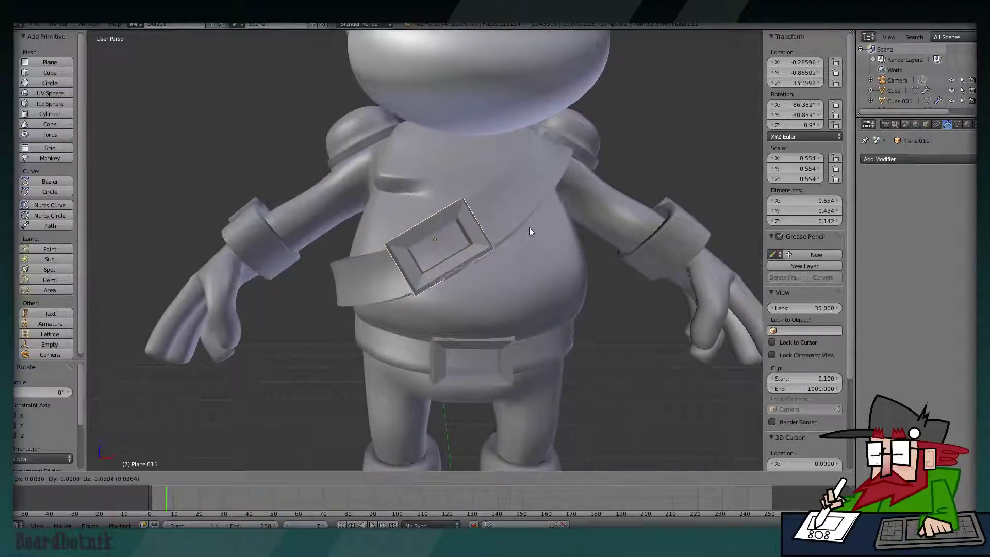
click(531, 229)
scroll(531, 223, down, 2)
key(a)
mouse_move(473, 274)
middle_down()
mouse_move(546, 292)
mouse_move(587, 315)
middle_up()
scroll(586, 315, up, 5)
Reselect the chest buckle and nudge its position from the side and front views.
right_click(552, 252)
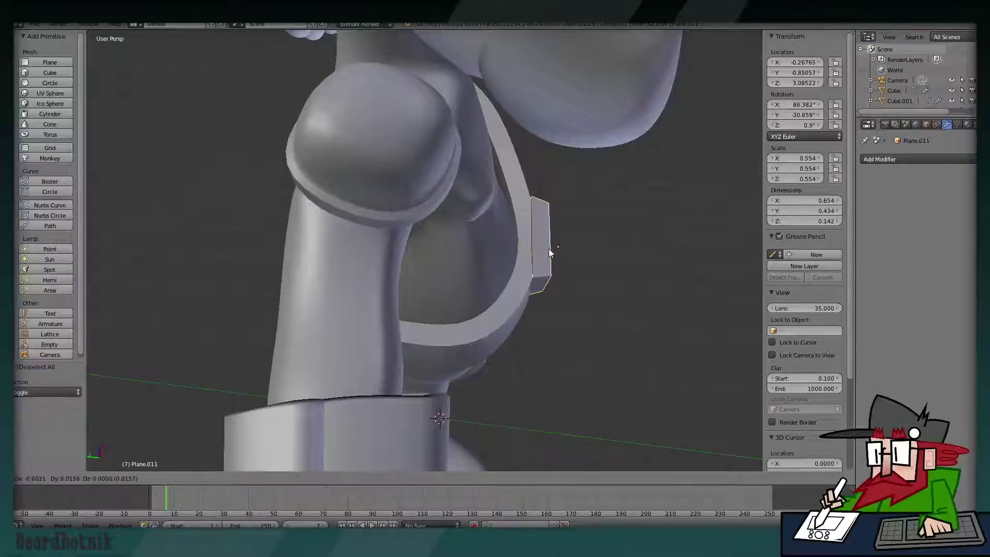
key(g)
click(547, 248)
middle_drag(629, 278, 531, 232)
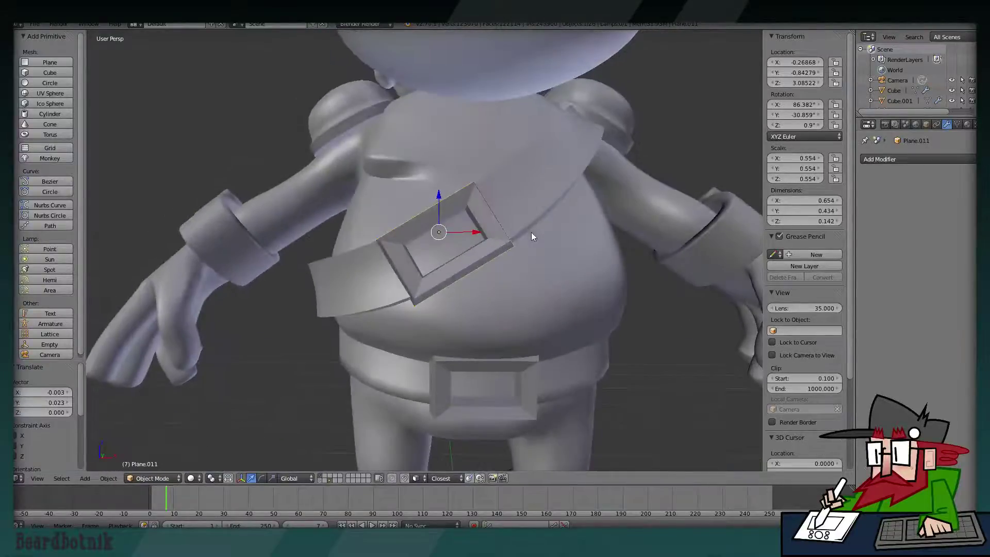
key(a)
right_click(496, 231)
key(g)
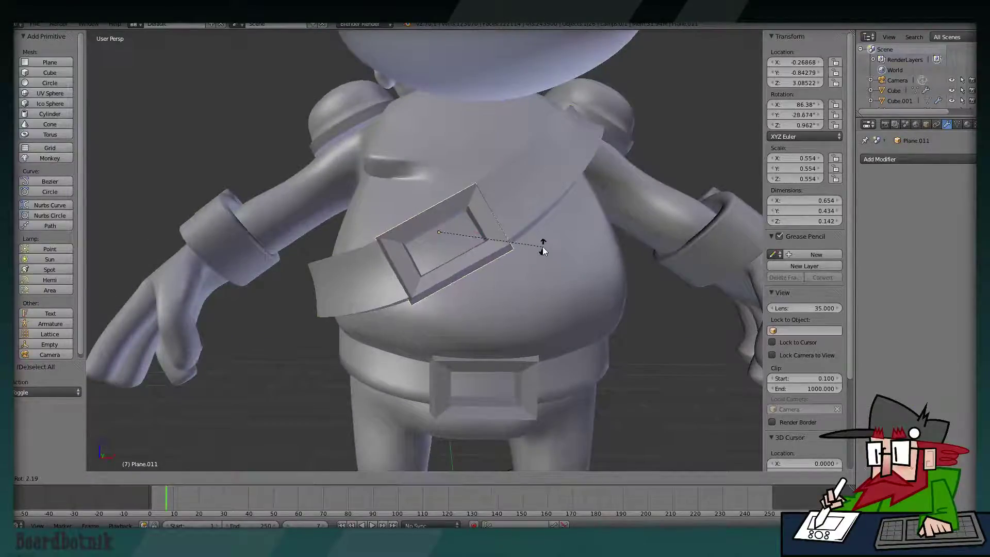
click(541, 245)
mouse_move(541, 245)
middle_down()
mouse_move(614, 221)
mouse_move(607, 210)
mouse_move(597, 239)
mouse_move(493, 223)
mouse_move(504, 293)
mouse_move(502, 268)
middle_up()
Tilt the chest buckle against the strap (about 80° and −28.5°) and raise it slightly.
key(r)
click(606, 213)
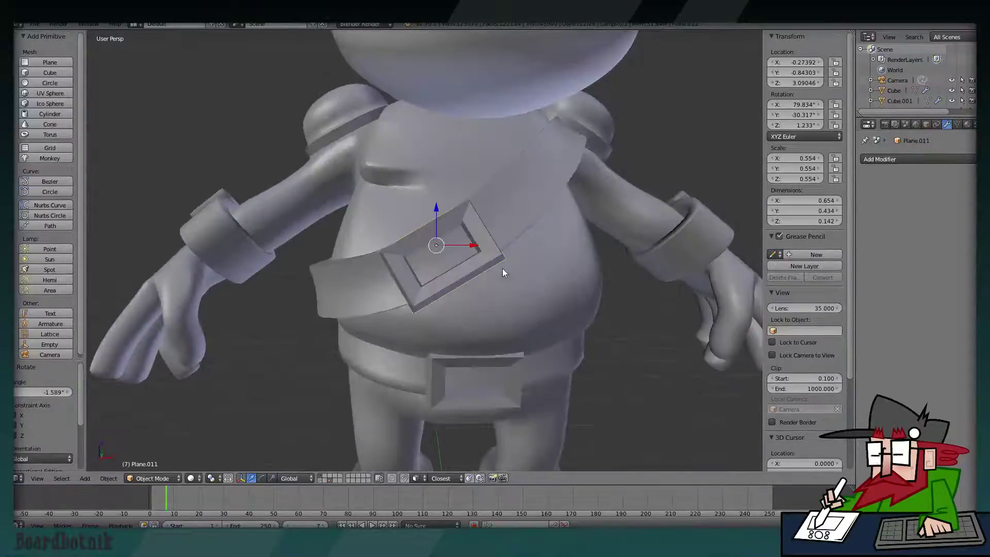
key(g)
click(502, 266)
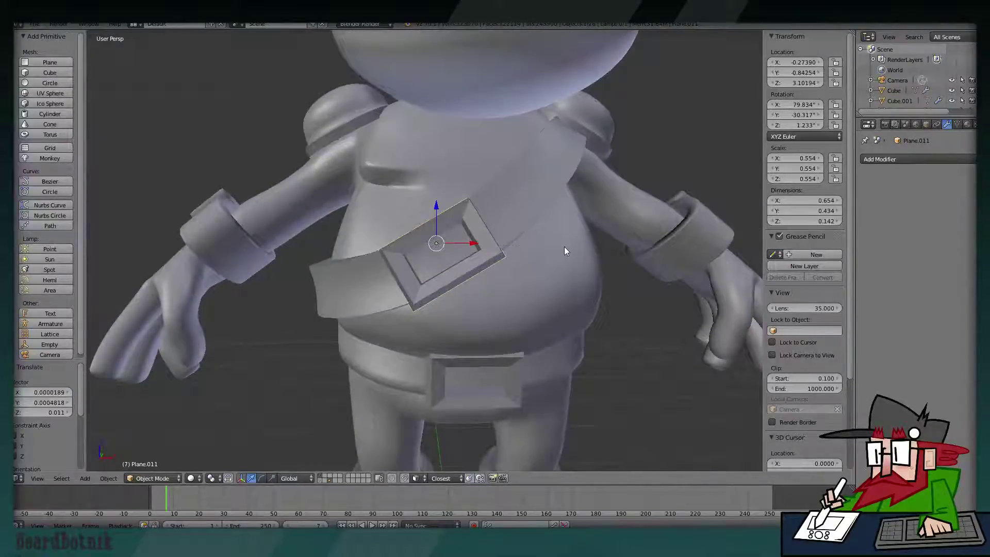
key(r)
click(565, 251)
scroll(564, 250, down, 3)
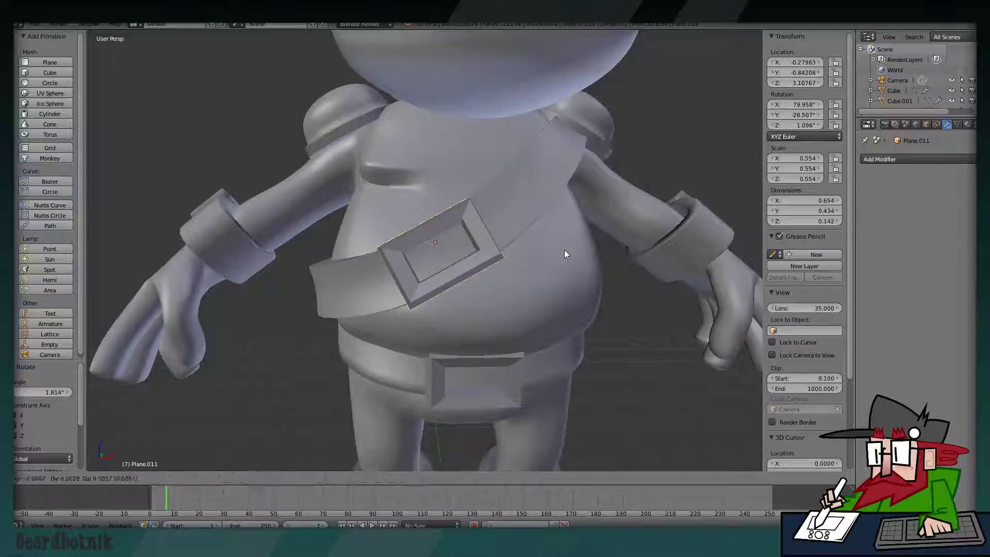
key(a)
scroll(567, 253, down, 3)
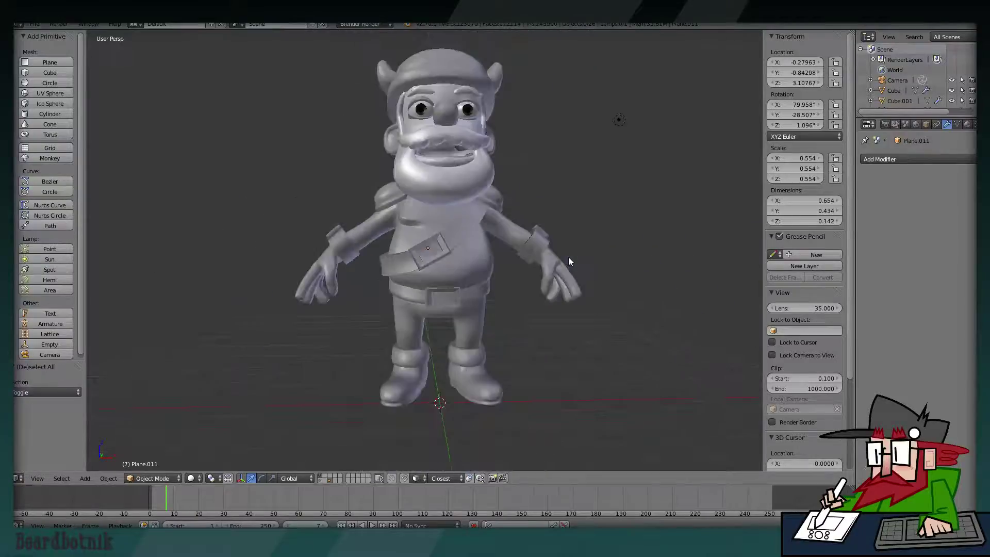
Select the chest buckle Plane.011 and move it into place, including along the Y axis.
right_click(446, 251)
mouse_move(446, 250)
middle_down()
mouse_move(457, 272)
mouse_move(539, 265)
mouse_move(597, 288)
mouse_move(512, 232)
mouse_move(501, 238)
mouse_move(513, 260)
mouse_move(563, 247)
mouse_move(327, 199)
mouse_move(291, 154)
mouse_move(297, 147)
middle_up()
key(g)
click(484, 252)
key(g)
key(y)
click(450, 227)
Rotate the buckle about 16.6° and reposition it from front and side views.
key(r)
click(438, 150)
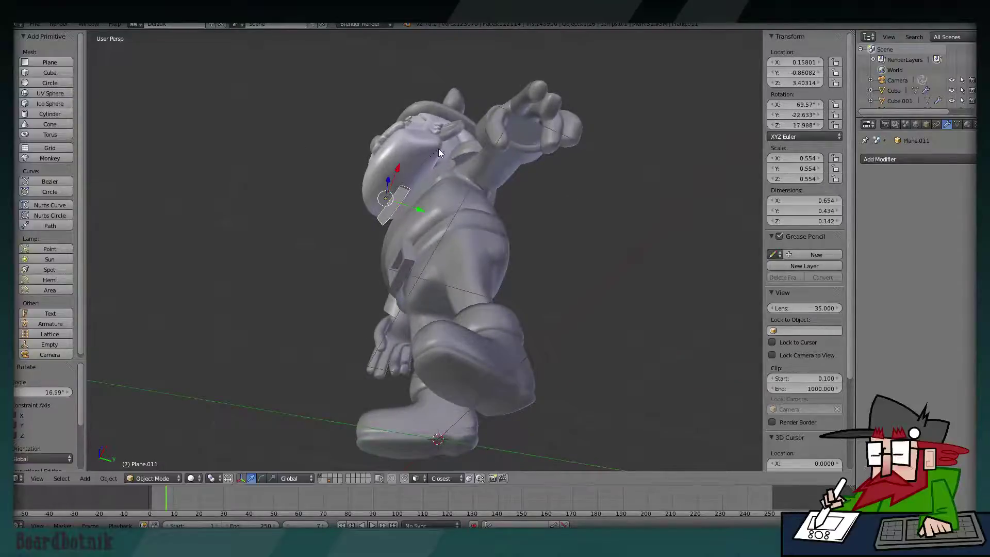
mouse_move(438, 148)
middle_down()
mouse_move(502, 233)
mouse_move(529, 240)
middle_up()
key(r)
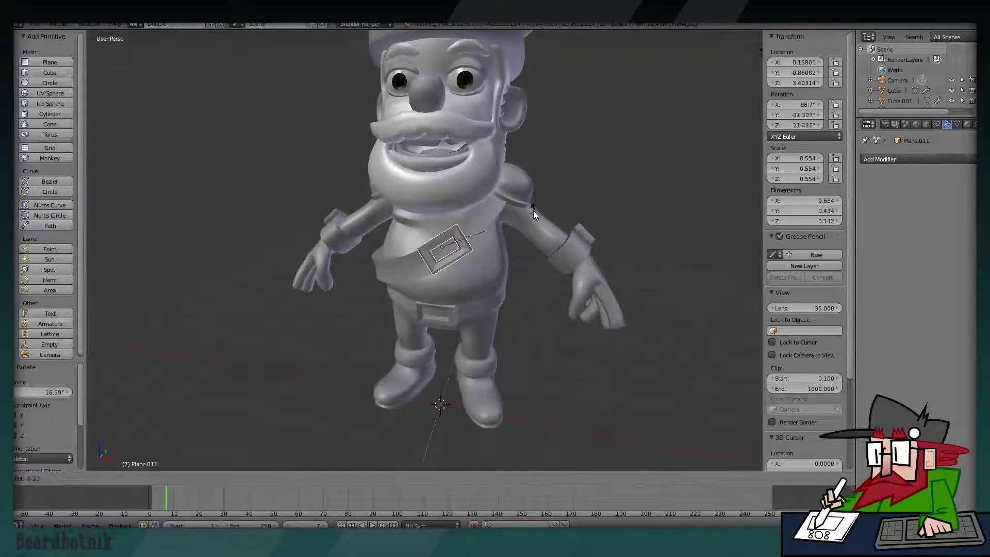
click(534, 208)
key(g)
mouse_move(537, 206)
middle_down()
mouse_move(424, 135)
mouse_move(448, 134)
mouse_move(450, 160)
mouse_move(413, 245)
middle_up()
key(g)
click(455, 130)
scroll(450, 160, up, 3)
Set the buckle's origin to its geometry.
click(16, 47)
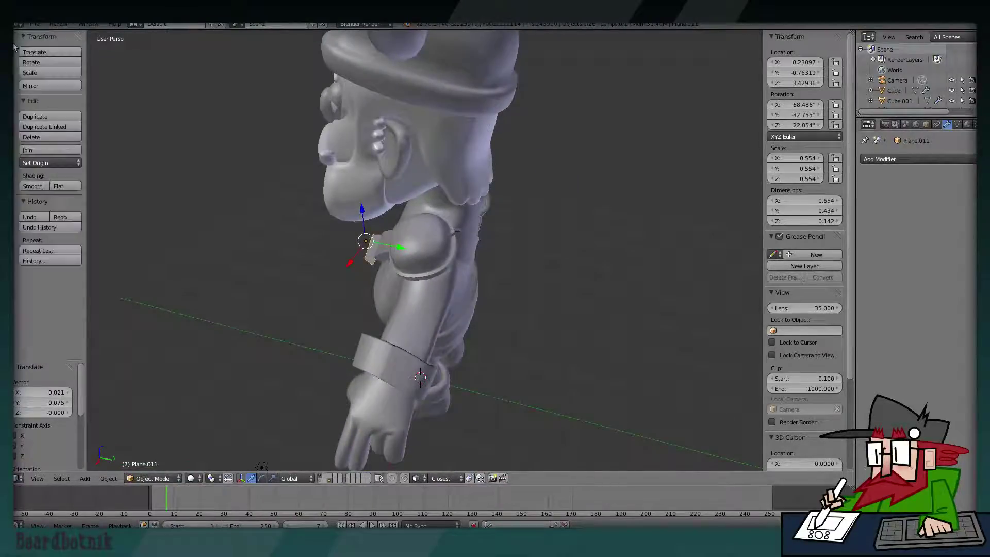
click(46, 162)
click(50, 180)
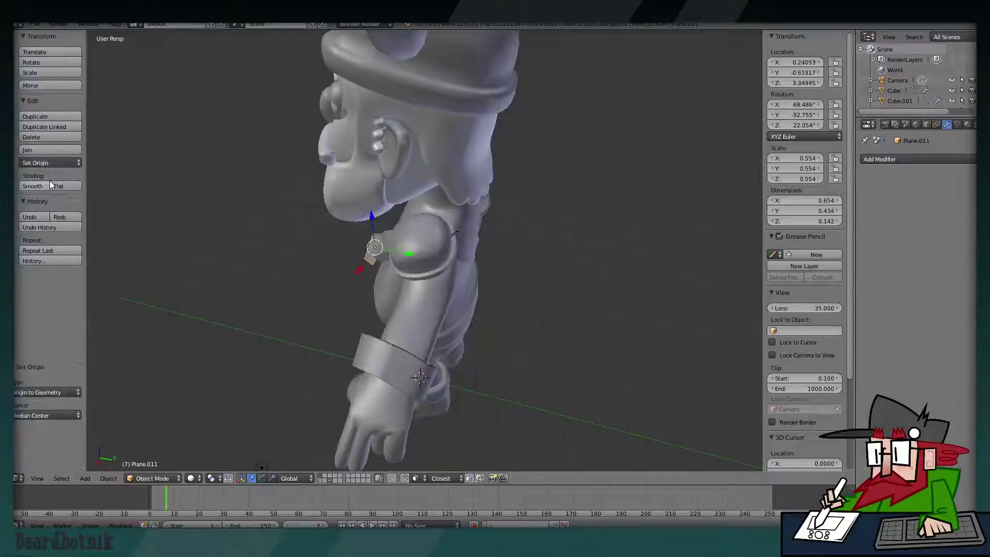
Rotate the buckle twice and nudge it against the strap from the front.
middle_drag(320, 202, 449, 215)
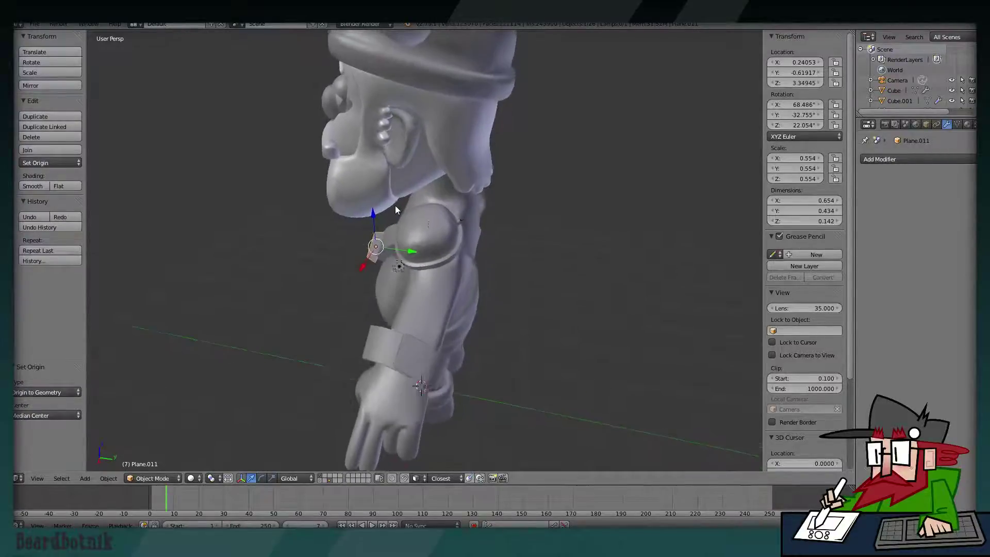
key(r)
click(450, 194)
mouse_move(452, 192)
middle_down()
mouse_move(529, 179)
mouse_move(614, 135)
mouse_move(605, 137)
middle_up()
key(r)
click(530, 170)
key(g)
click(529, 169)
Rotate and nudge the buckle once more along the diagonal strap.
key(r)
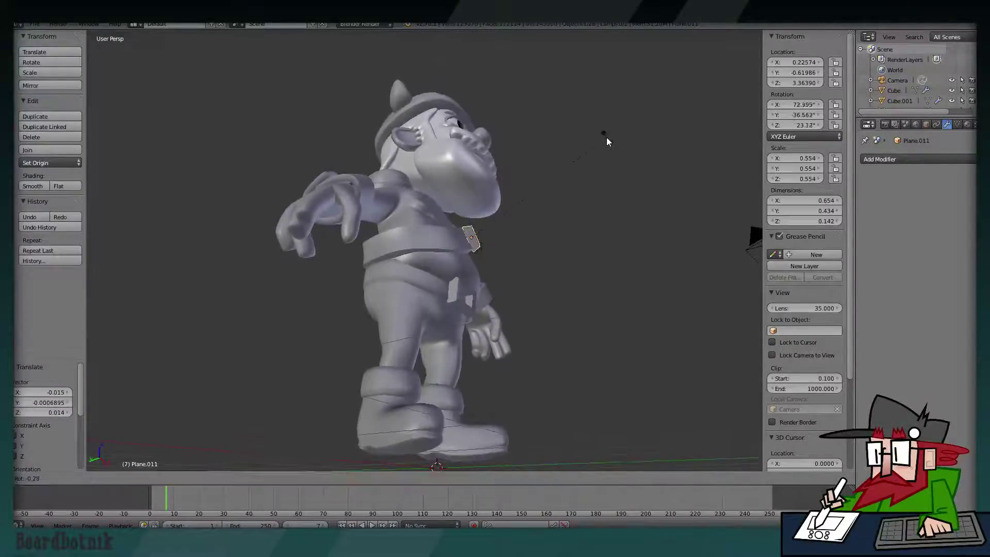
click(594, 129)
key(g)
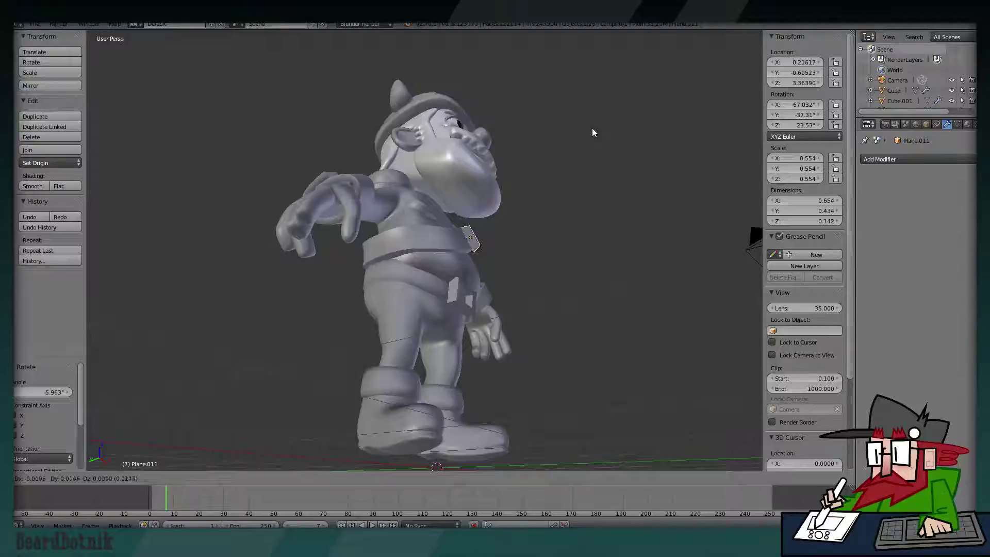
click(592, 129)
Rotate the buckle 0.85° and nudge it flush, ending near 67°, −36.5°, 23.2°.
mouse_move(592, 129)
middle_down()
mouse_move(530, 204)
mouse_move(501, 209)
middle_up()
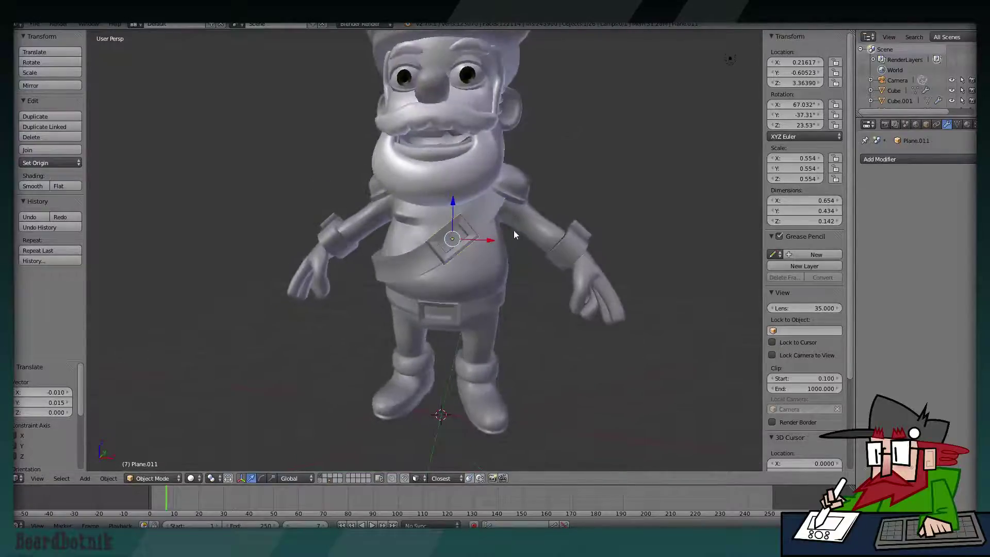
key(r)
click(540, 227)
key(g)
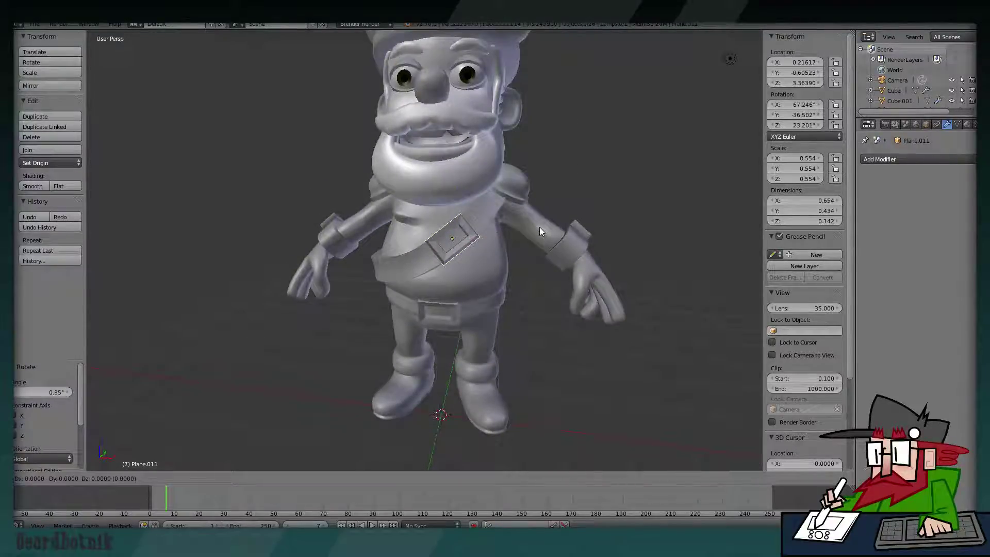
click(540, 227)
key(g)
click(540, 226)
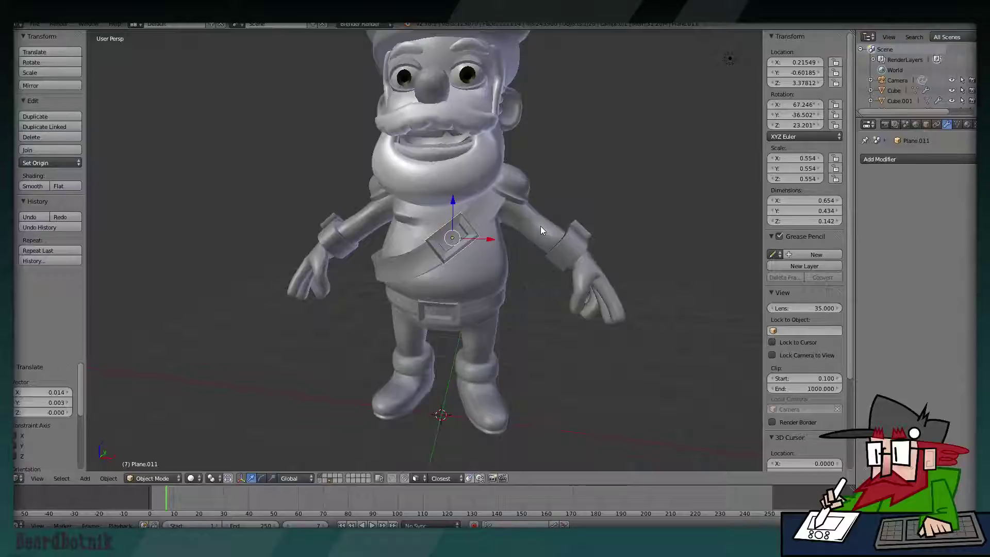
Deselect everything, zoom out and review the character from the side.
key(a)
scroll(546, 213, down, 2)
scroll(546, 212, down, 2)
scroll(547, 213, down, 4)
mouse_move(529, 248)
middle_down()
mouse_move(450, 261)
mouse_move(426, 240)
mouse_move(500, 236)
mouse_move(530, 248)
middle_up()
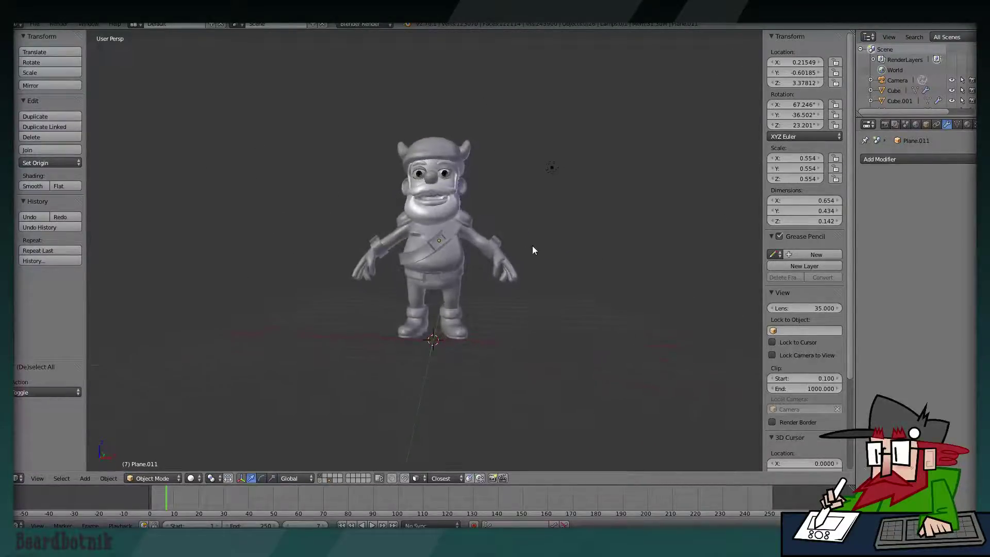
click(35, 24)
click(57, 106)
scroll(531, 309, up, 4)
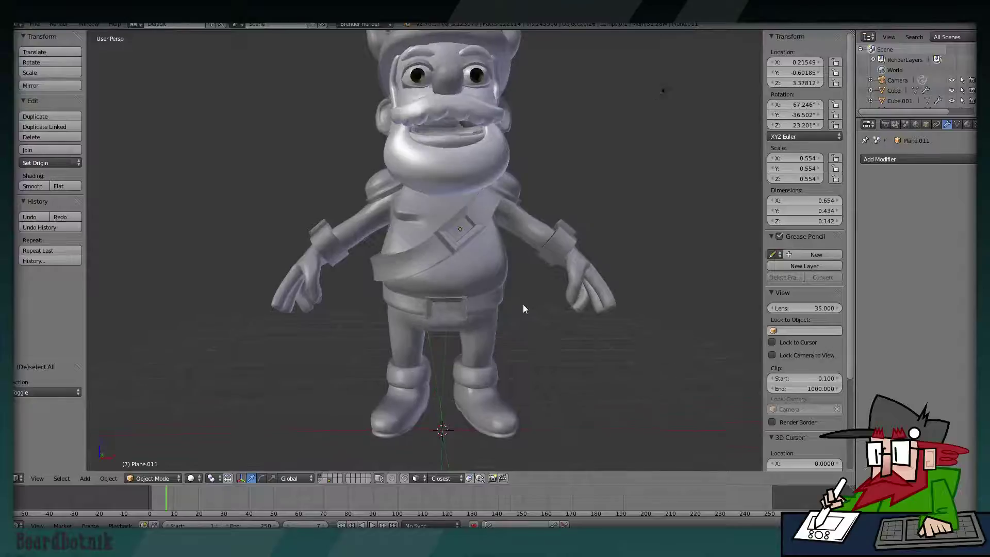
middle_drag(523, 309, 520, 308)
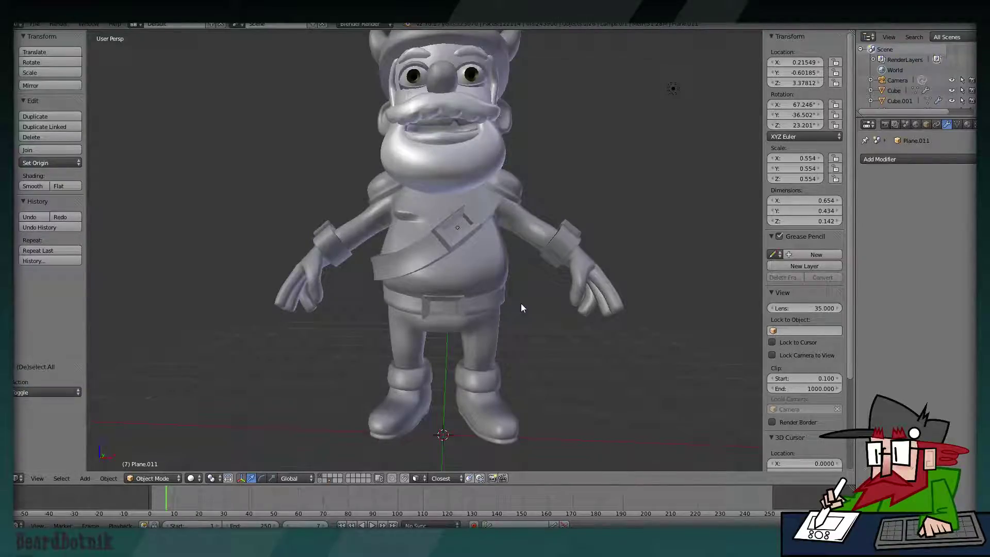
mouse_move(521, 302)
middle_down()
mouse_move(422, 274)
mouse_move(464, 296)
mouse_move(491, 268)
mouse_move(466, 312)
mouse_move(476, 305)
middle_up()
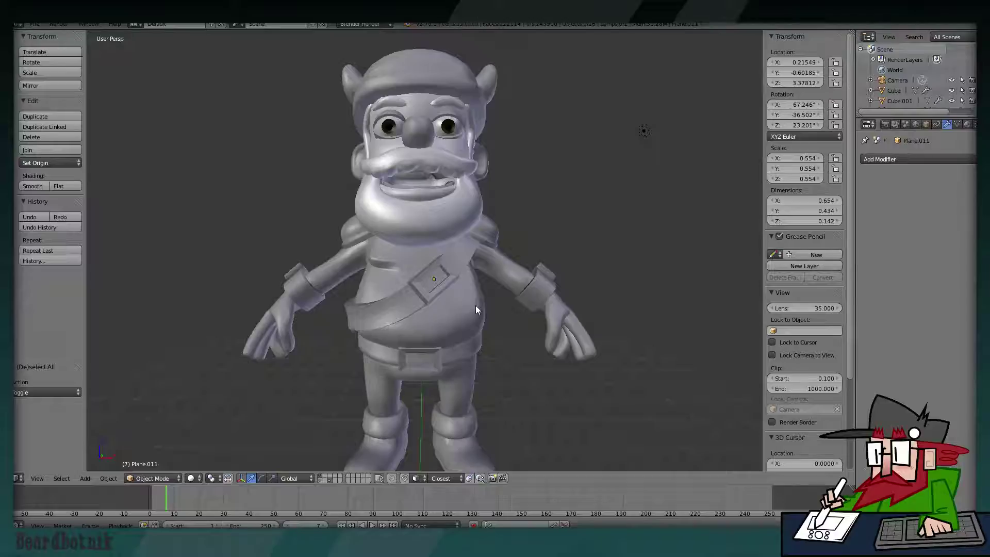
mouse_move(438, 286)
middle_down()
mouse_move(466, 260)
mouse_move(387, 261)
mouse_move(449, 250)
mouse_move(436, 238)
middle_up()
Select the head (Cube) and delete its existing material slot in the Material tab.
click(35, 23)
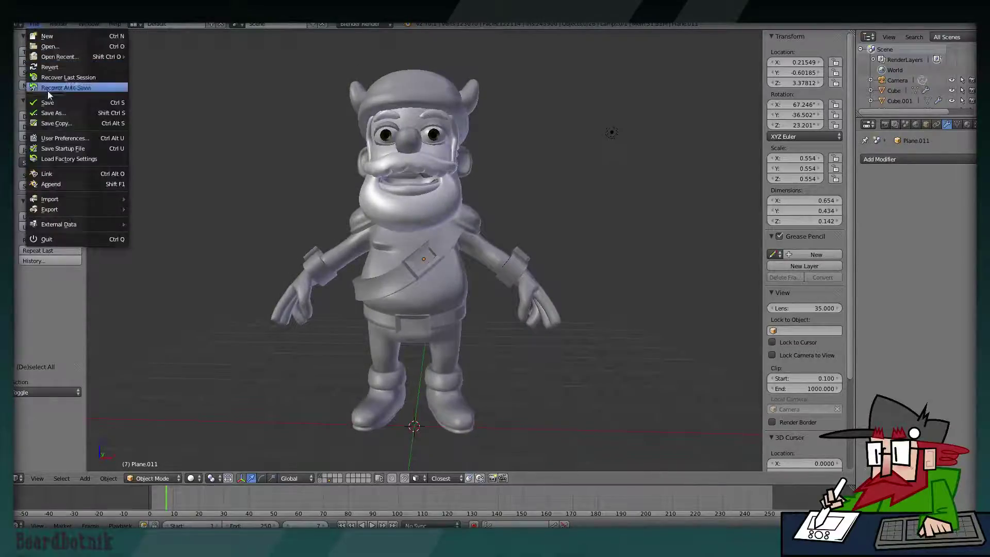
key(Escape)
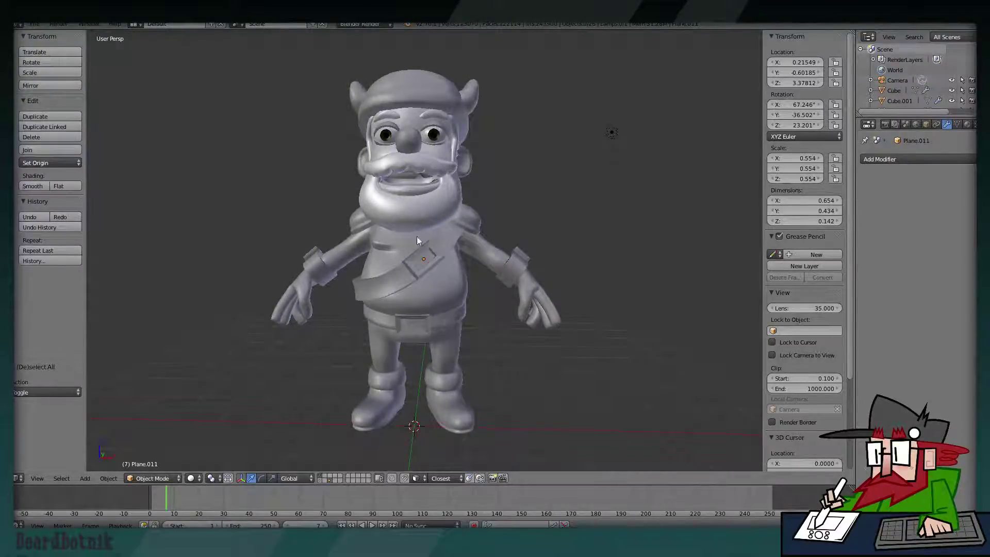
right_click(440, 152)
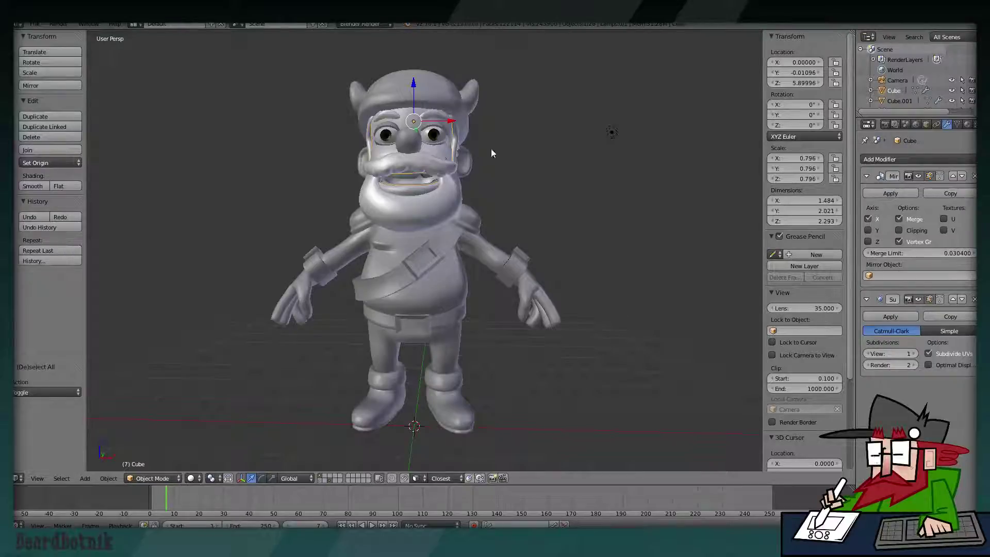
click(966, 125)
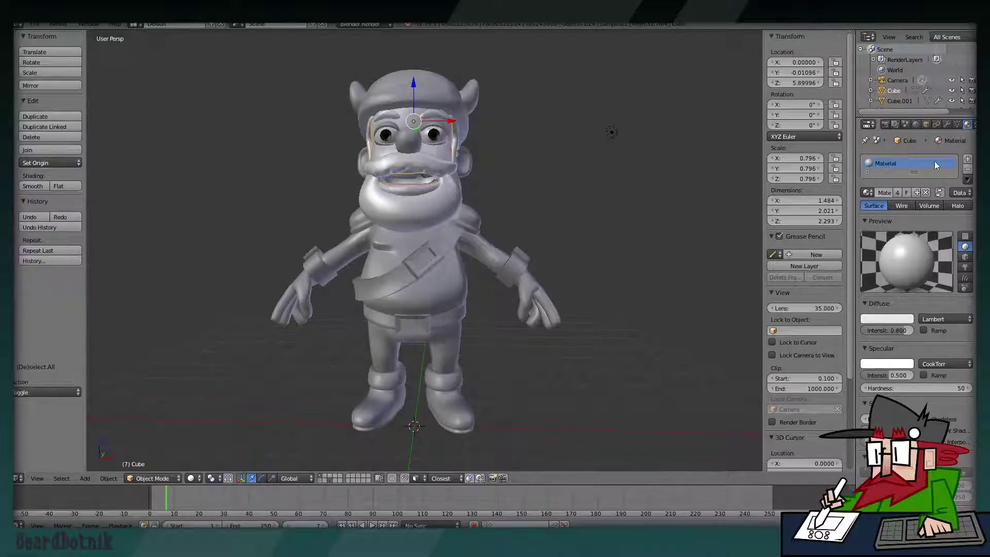
click(967, 169)
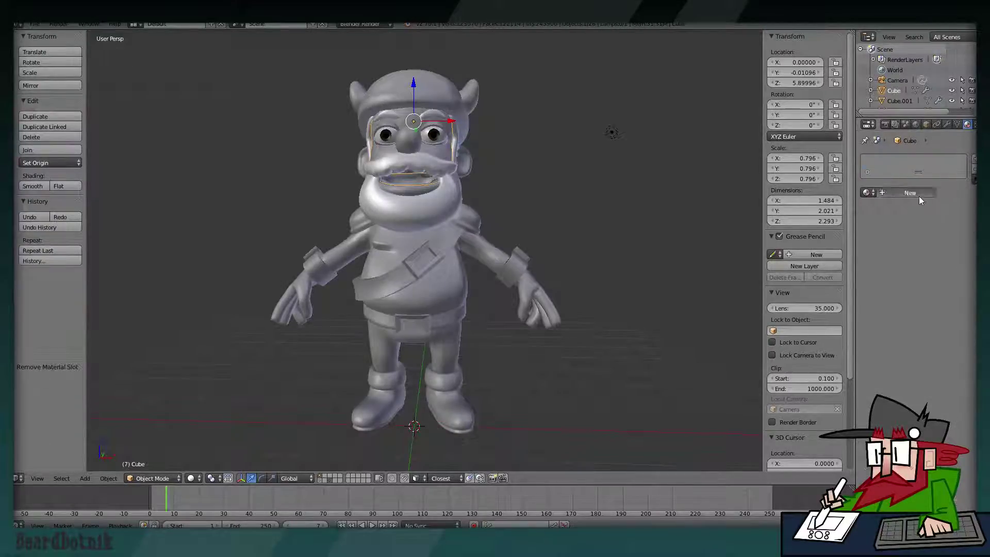
Create a new material on the head and name it Skin.
click(910, 193)
double_click(888, 163)
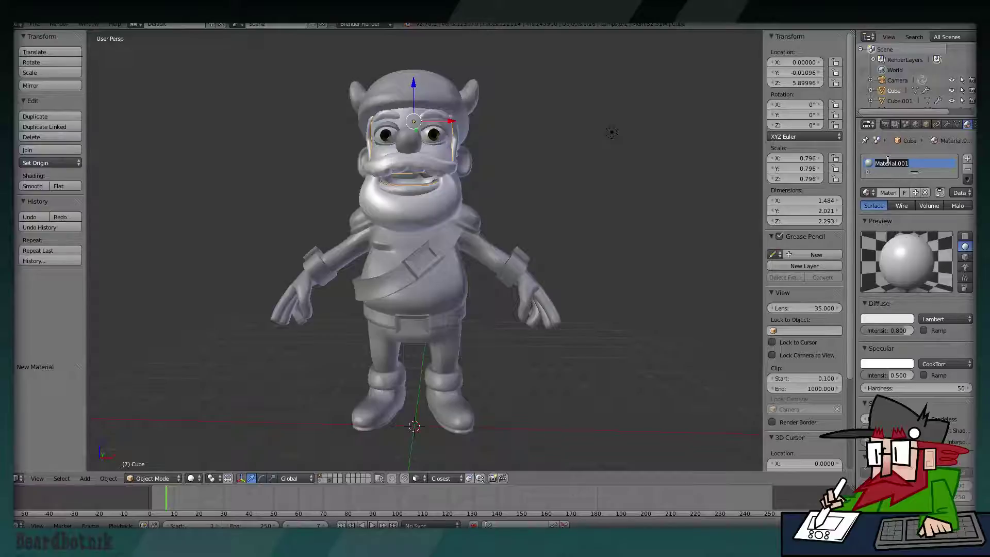
click(890, 163)
click(888, 192)
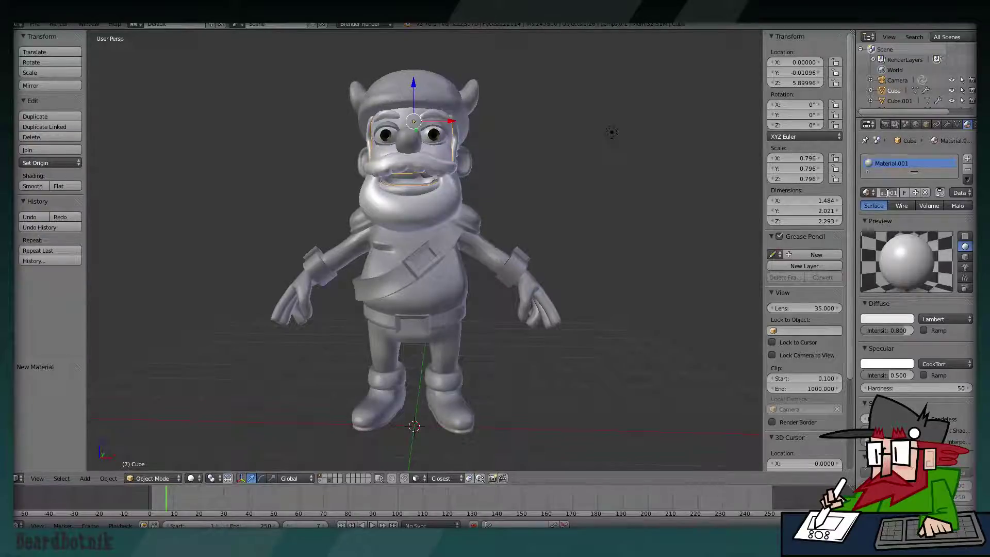
text(Skin)
key(Return)
Set the Skin diffuse colour to a warm tan tone.
click(884, 319)
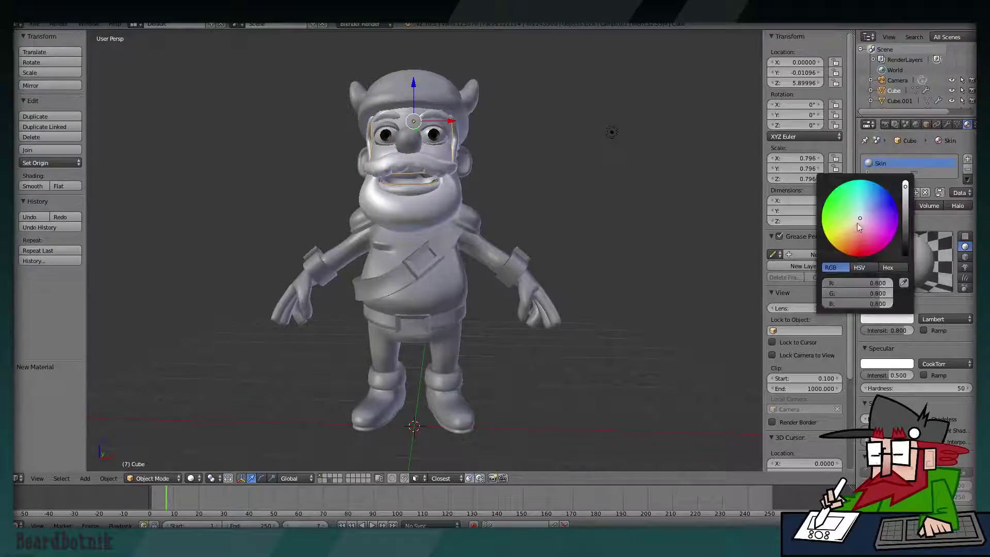
drag(854, 224, 853, 225)
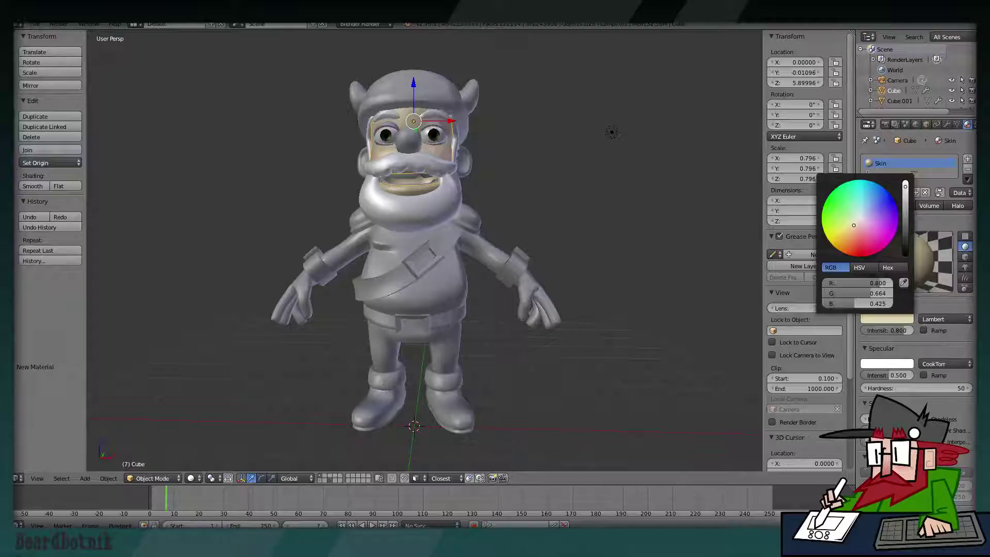
scroll(327, 156, up, 1)
scroll(344, 168, up, 4)
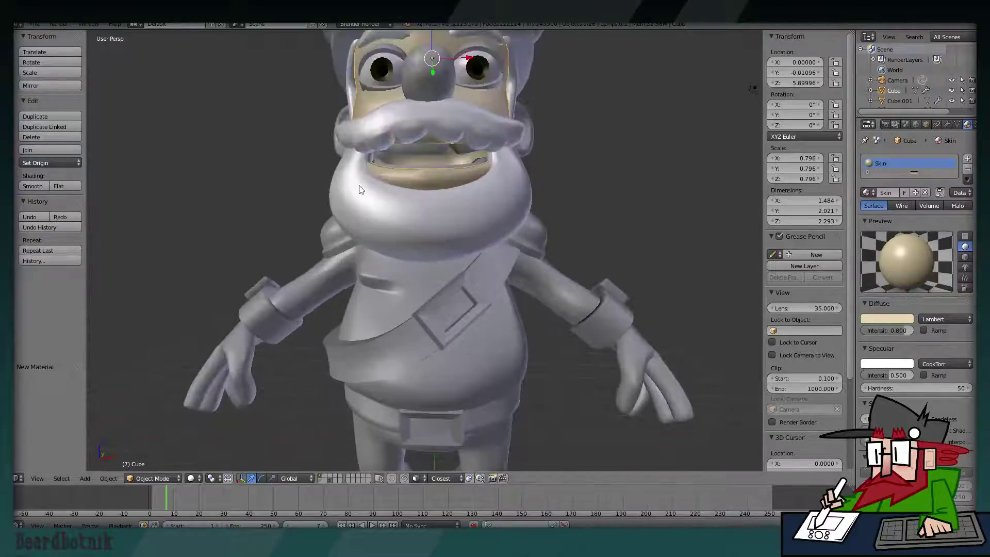
Assign the Skin material to the torso.
right_click(364, 289)
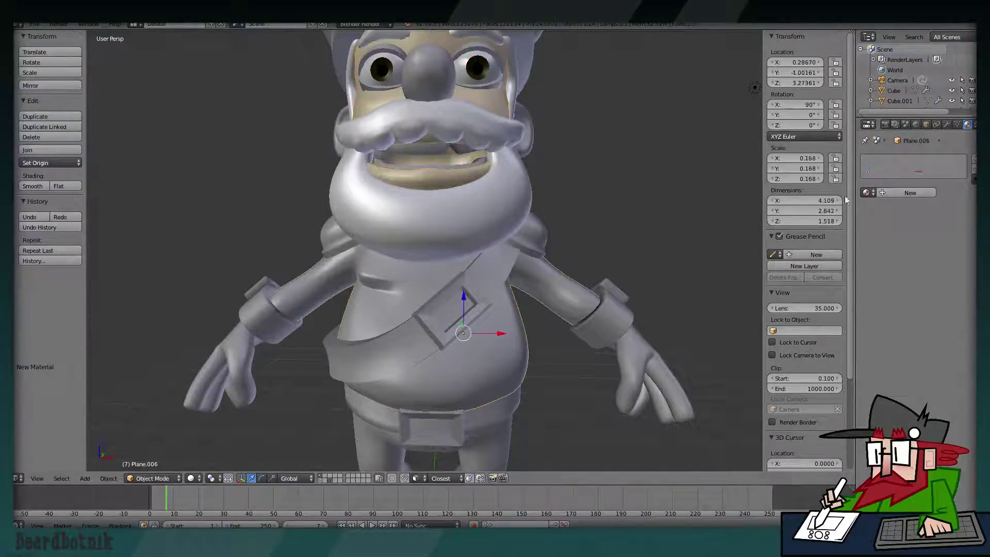
click(866, 193)
click(814, 250)
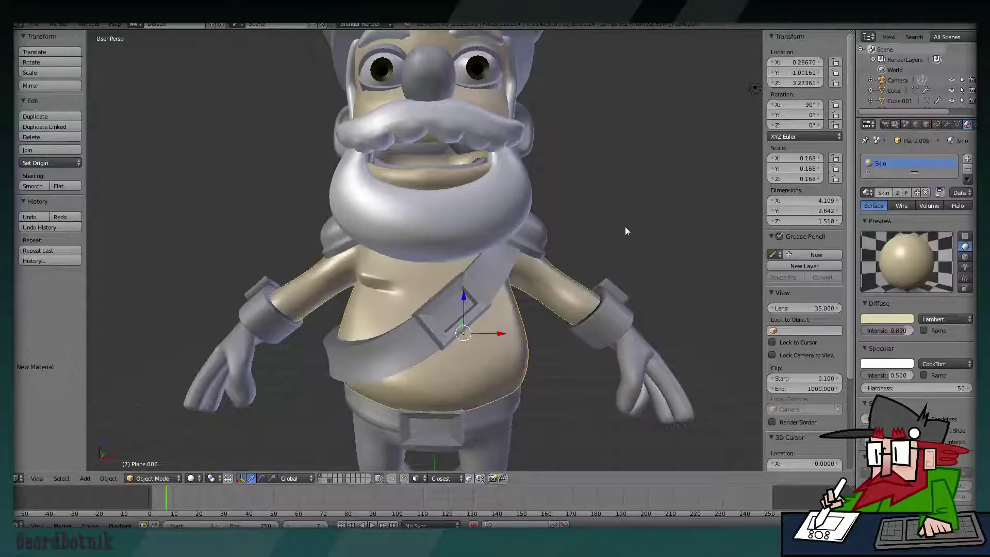
scroll(624, 227, down, 2)
scroll(624, 227, down, 2)
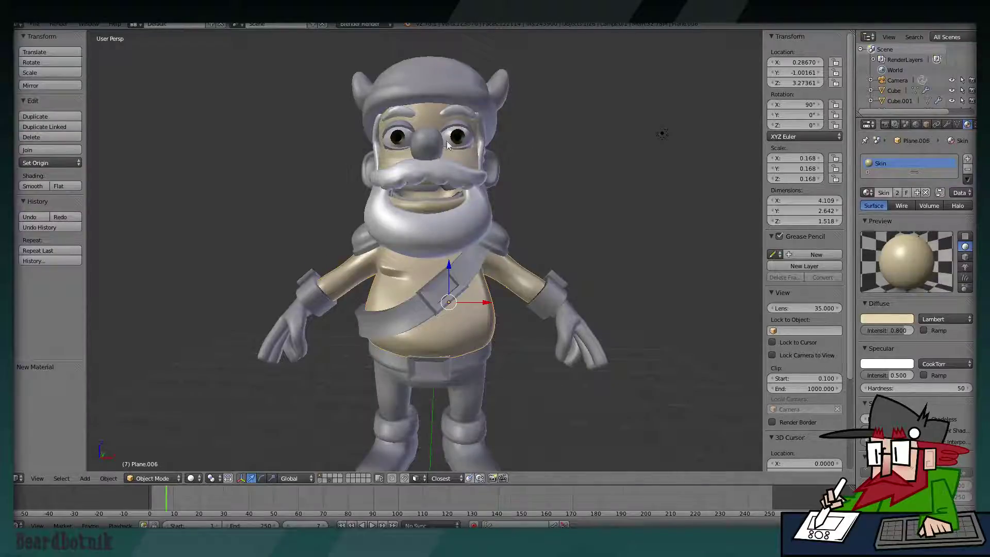
Assign the Skin material to the nose.
right_click(447, 146)
click(867, 192)
click(827, 248)
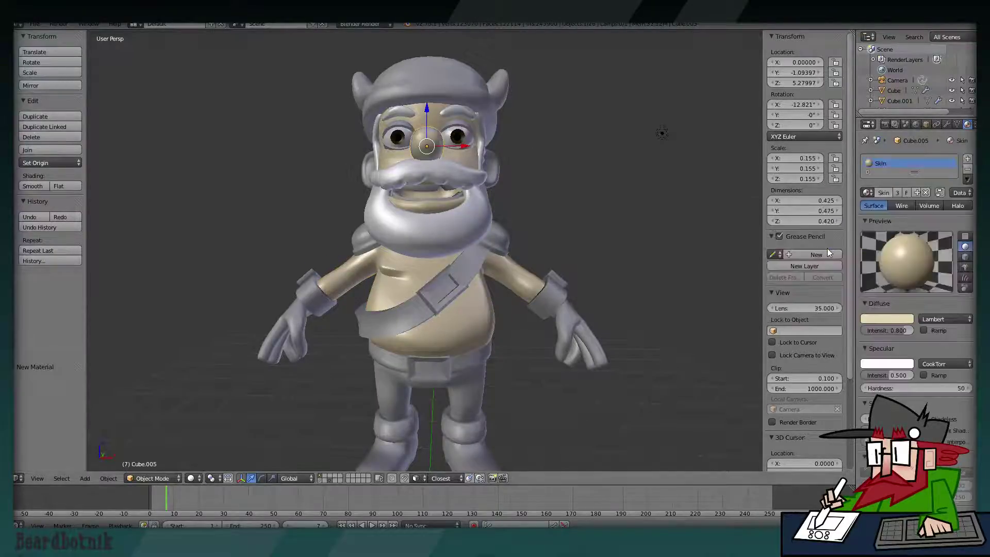
Brighten Skin to a pinker tone with specular intensity 0 and hardness 6.
click(902, 319)
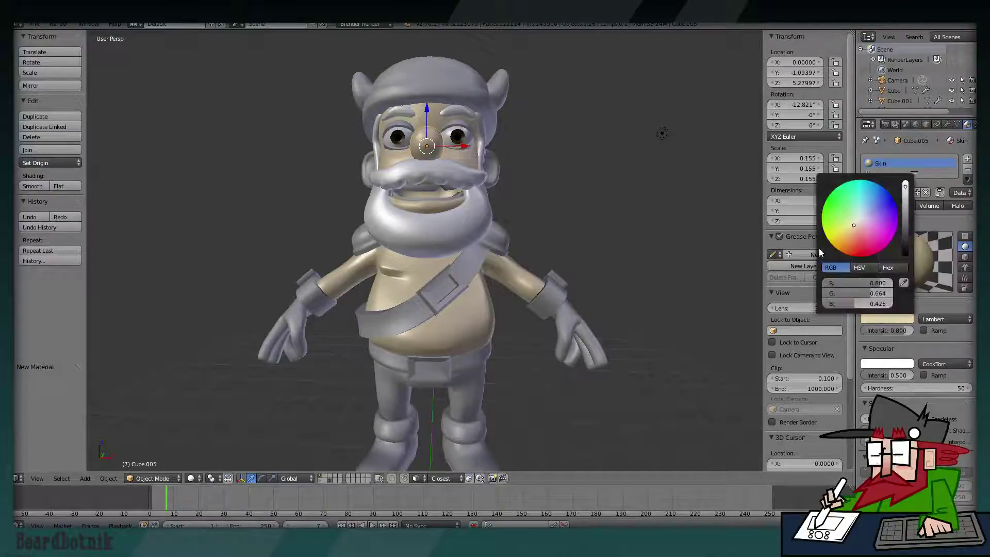
drag(905, 190, 906, 183)
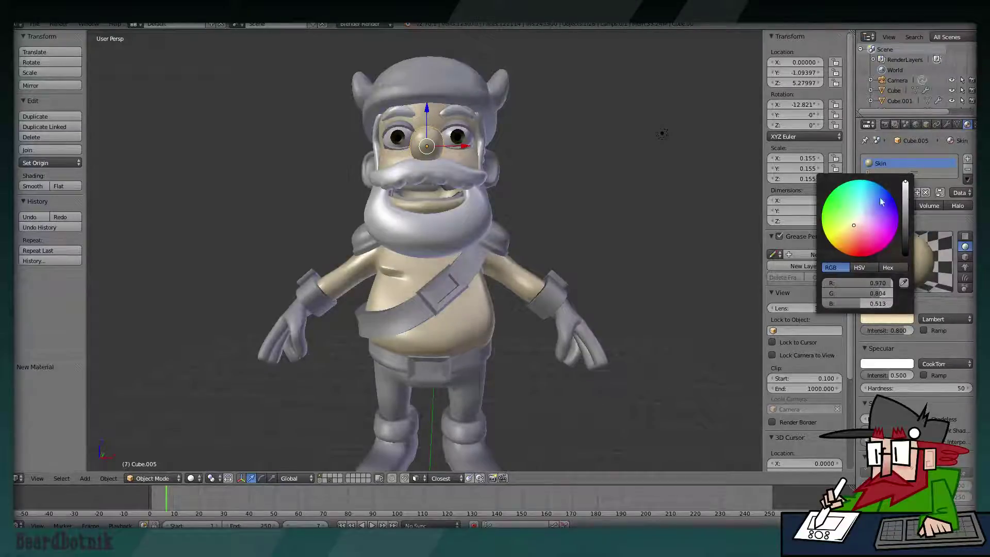
drag(852, 225, 855, 227)
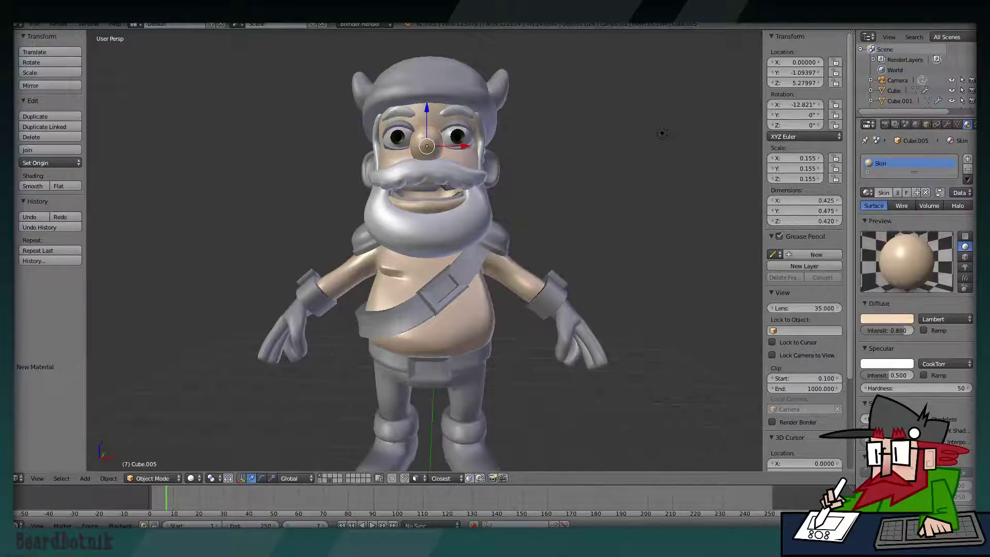
mouse_move(889, 387)
mouse_down()
mouse_move(866, 387)
mouse_move(877, 375)
mouse_up()
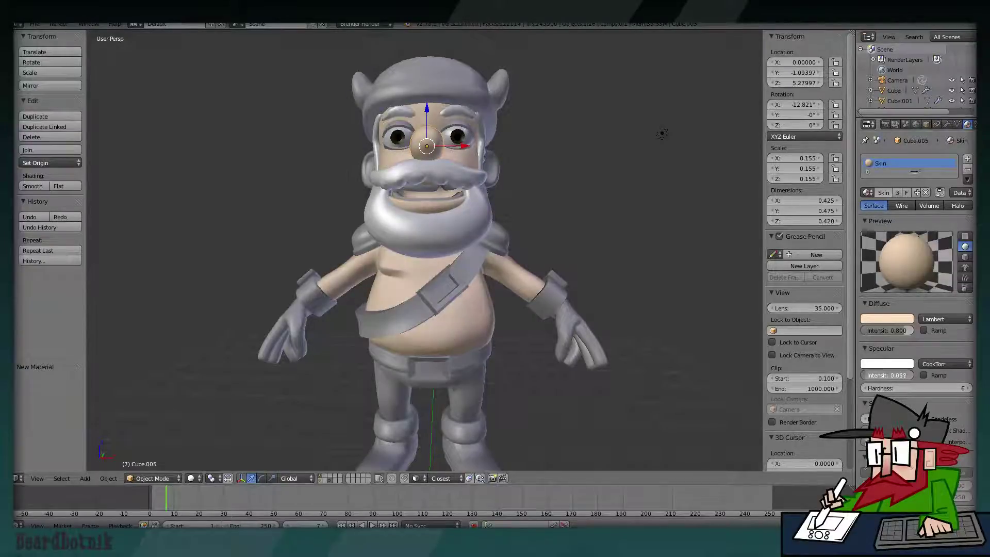
Assign Skin to the sphere beside the right eye, then deselect all.
right_click(460, 123)
click(867, 192)
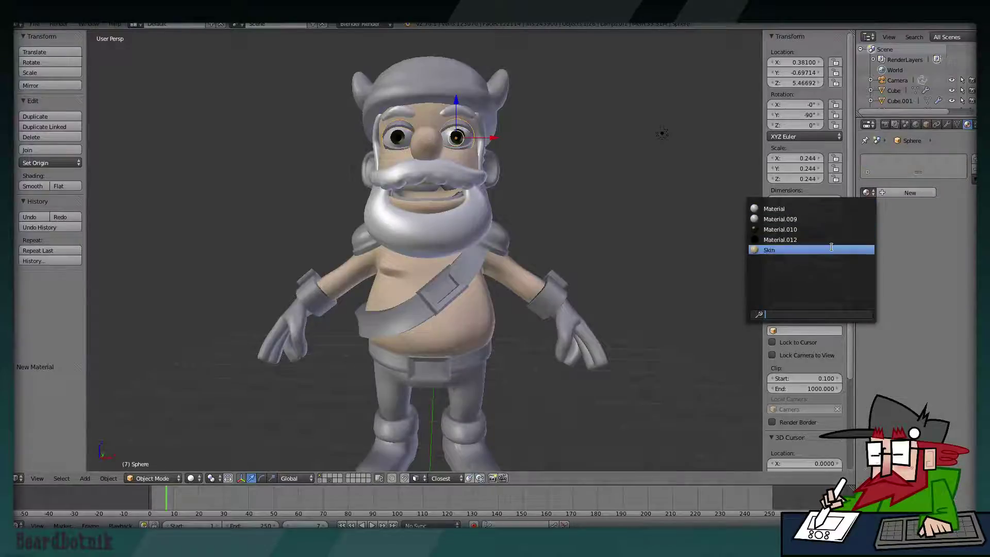
click(831, 249)
key(a)
middle_drag(543, 157, 602, 163)
scroll(550, 159, up, 3)
scroll(466, 164, up, 3)
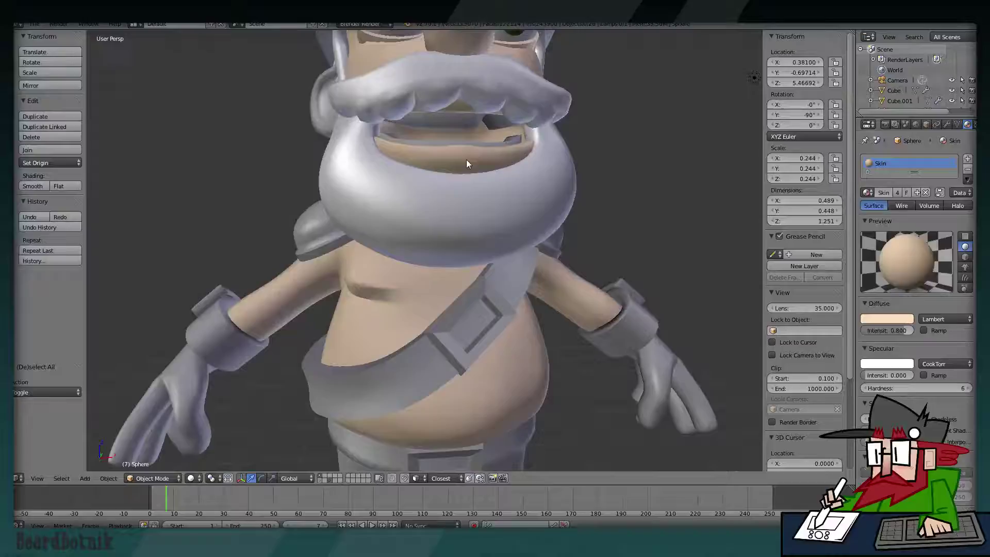
Create a new material named Teeth on the upper teeth.
right_click(466, 123)
click(894, 193)
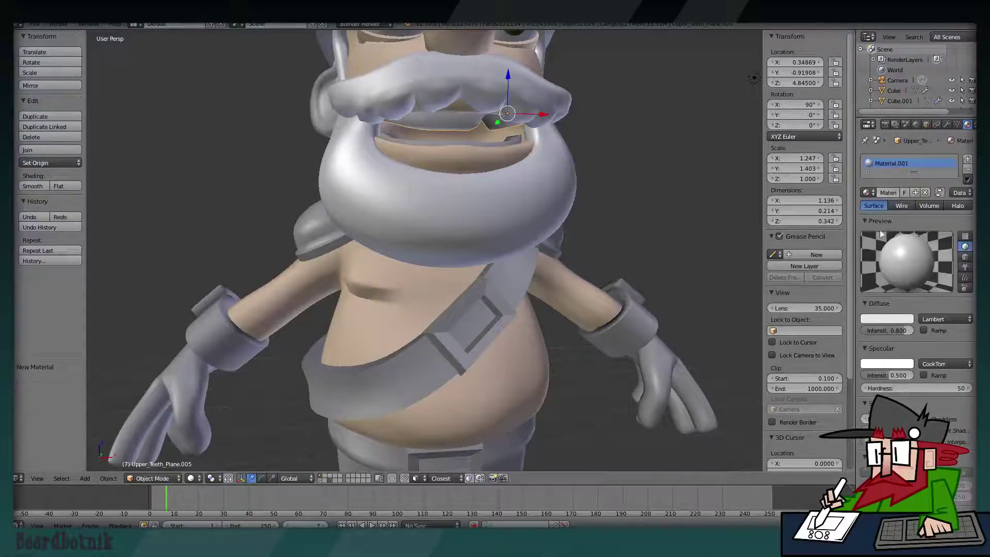
double_click(887, 193)
text(Teeth)
key(Return)
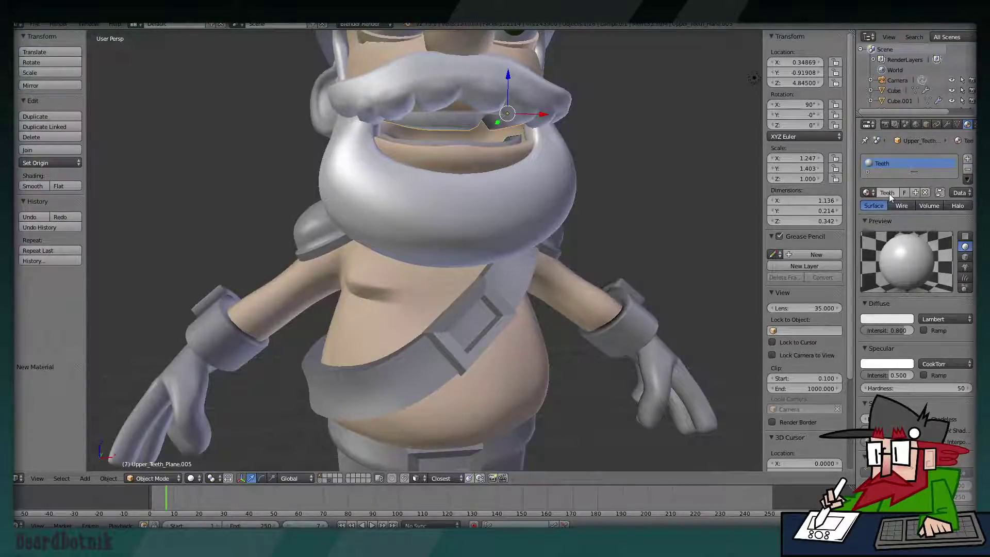
Make Teeth pure white with specular hardness 182 and intensity 0.795.
click(894, 320)
drag(908, 192, 906, 181)
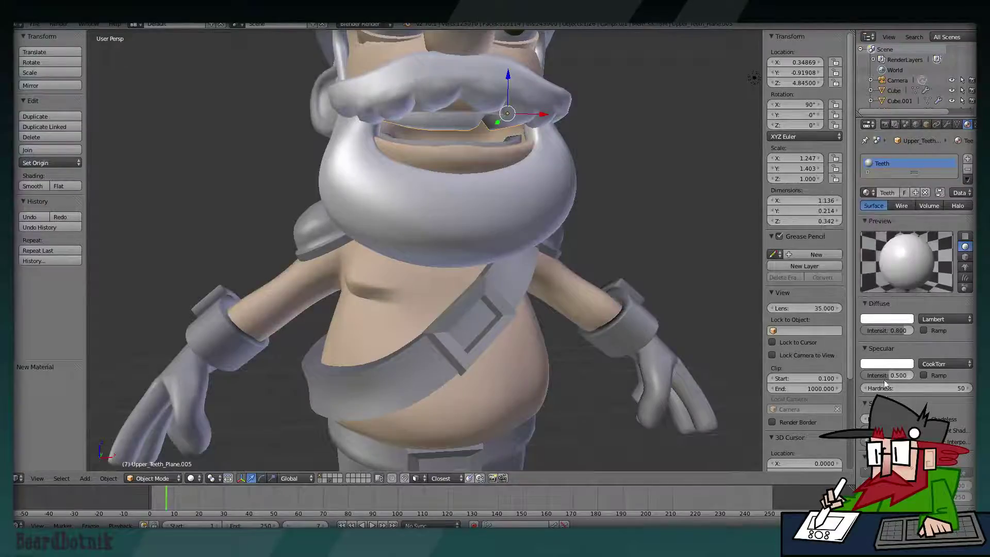
drag(917, 388, 948, 388)
drag(887, 375, 910, 375)
click(900, 363)
Assign the Teeth material to the lower teeth, then reselect the upper teeth.
middle_drag(475, 138, 416, 168)
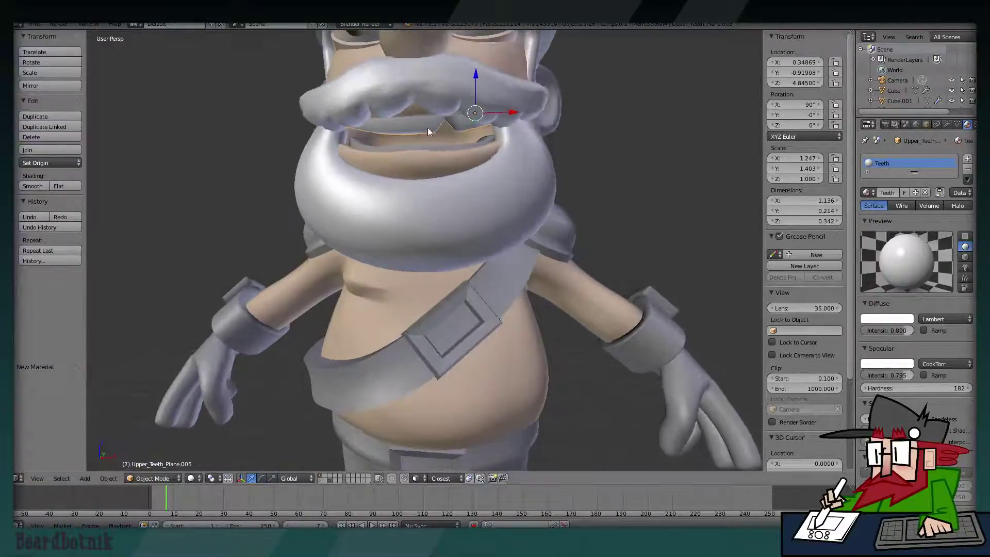
right_click(417, 170)
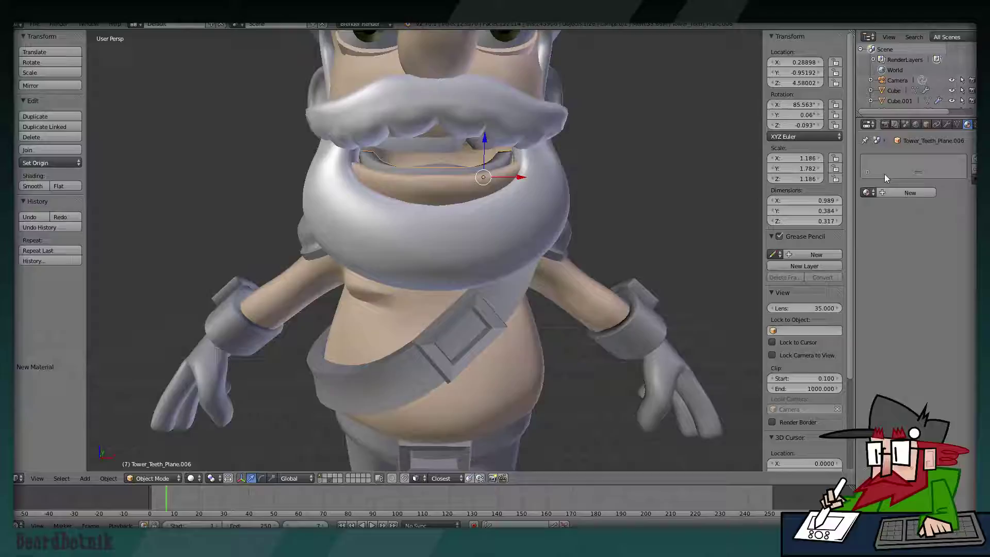
click(866, 193)
click(846, 262)
mouse_move(495, 165)
middle_down()
mouse_move(440, 146)
mouse_move(444, 175)
middle_up()
right_click(426, 159)
Unlink the mustache's shared material and create a new one named Hair.
right_click(418, 131)
scroll(419, 130, down, 2)
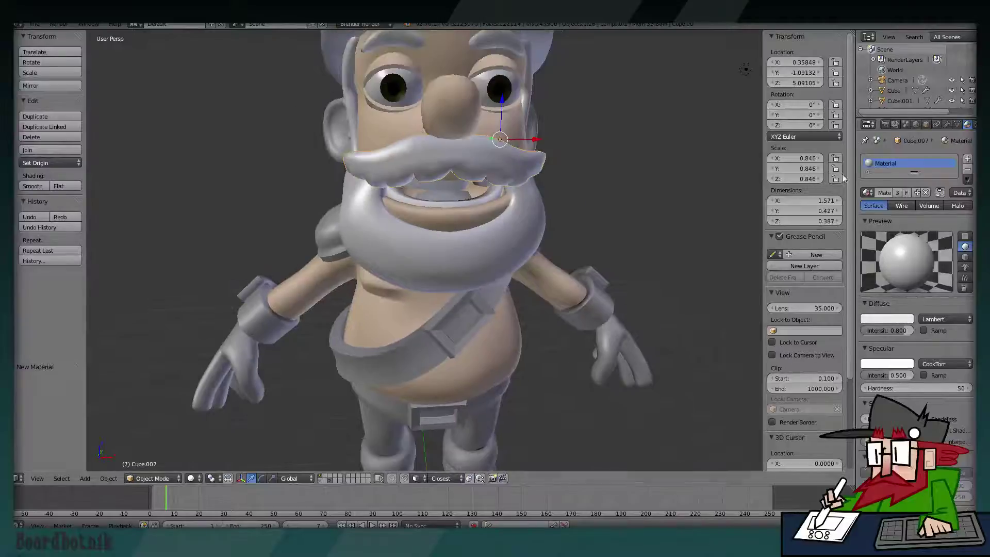
click(925, 192)
click(893, 193)
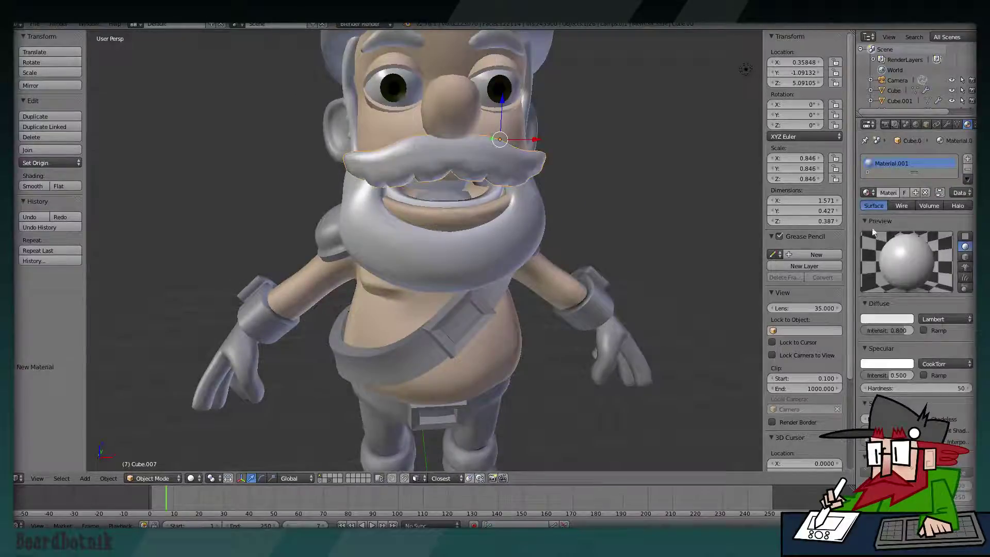
double_click(886, 192)
text(Hair)
key(Return)
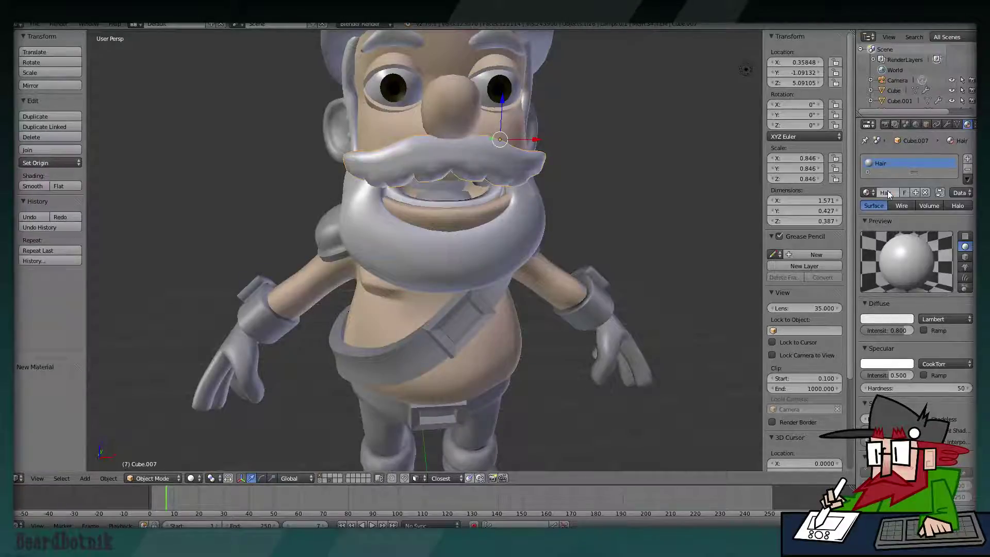
Make Hair red with lower specular intensity and hardness 11.
drag(884, 375, 871, 376)
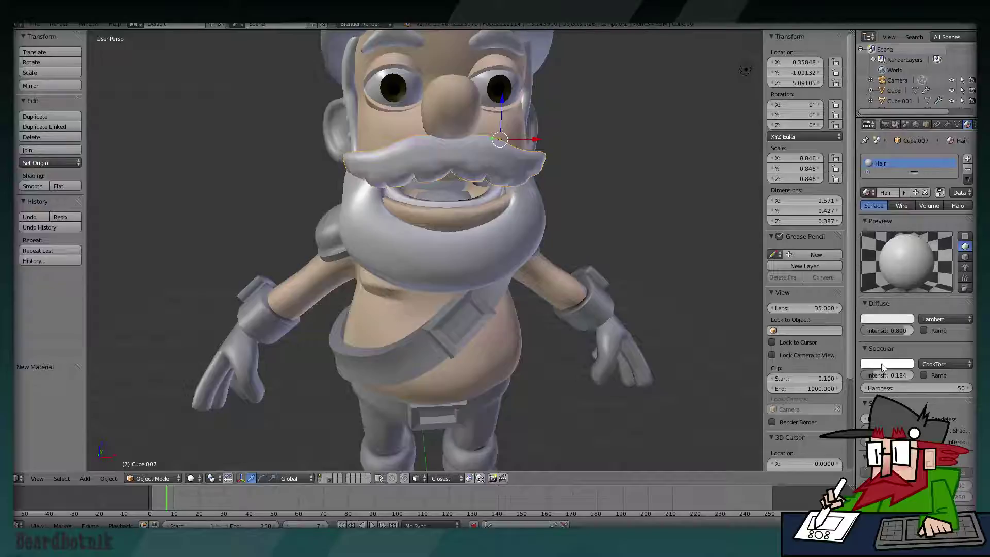
click(884, 319)
click(858, 248)
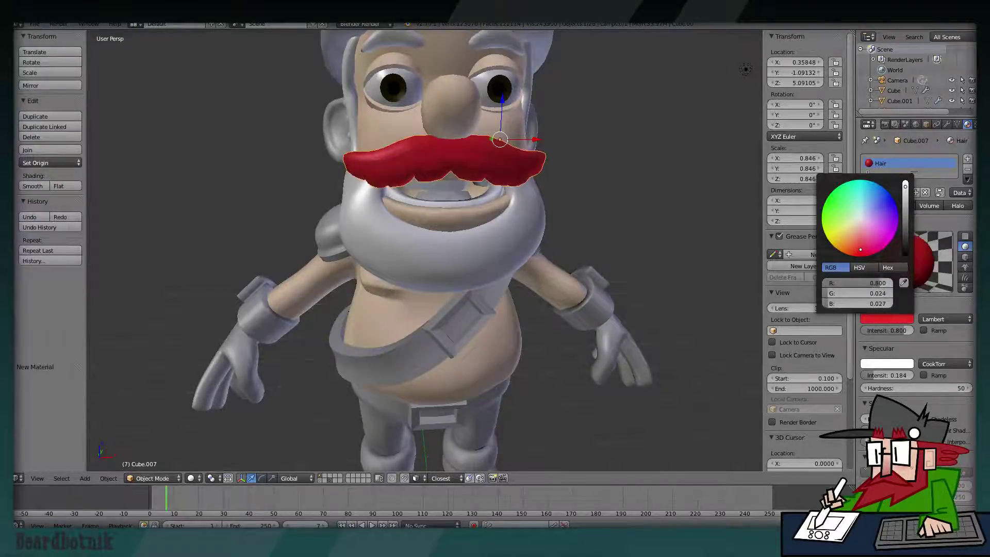
mouse_move(923, 388)
mouse_down()
mouse_move(876, 388)
mouse_move(916, 387)
mouse_up()
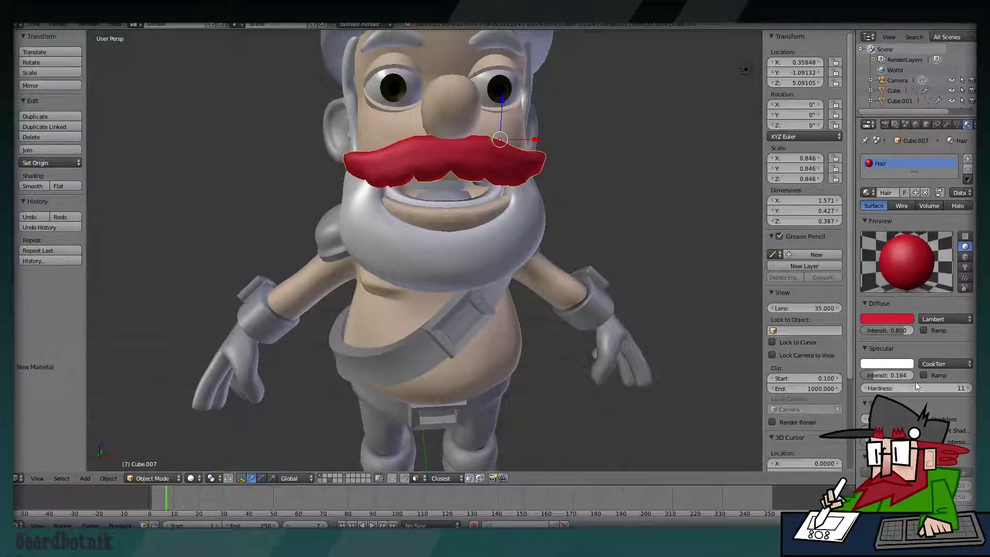
mouse_move(892, 329)
mouse_down()
mouse_move(866, 329)
mouse_move(884, 329)
mouse_up()
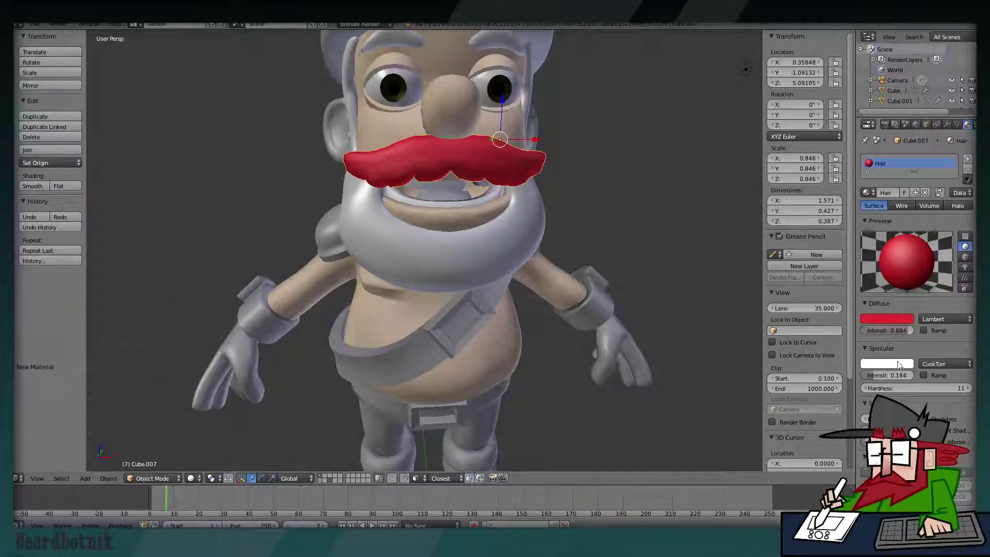
drag(892, 374, 884, 375)
Assign the Hair material to the head and beard object.
right_click(465, 256)
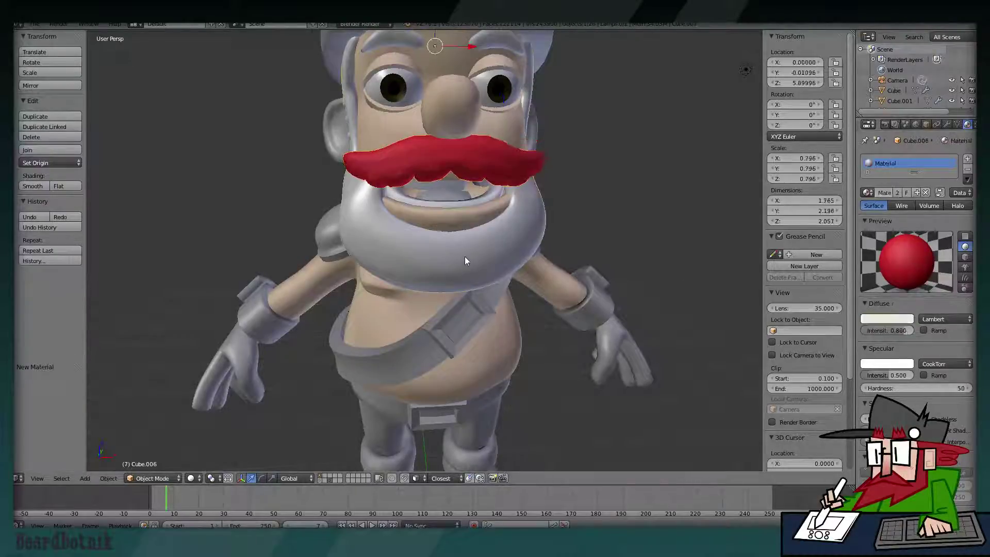
scroll(465, 256, down, 3)
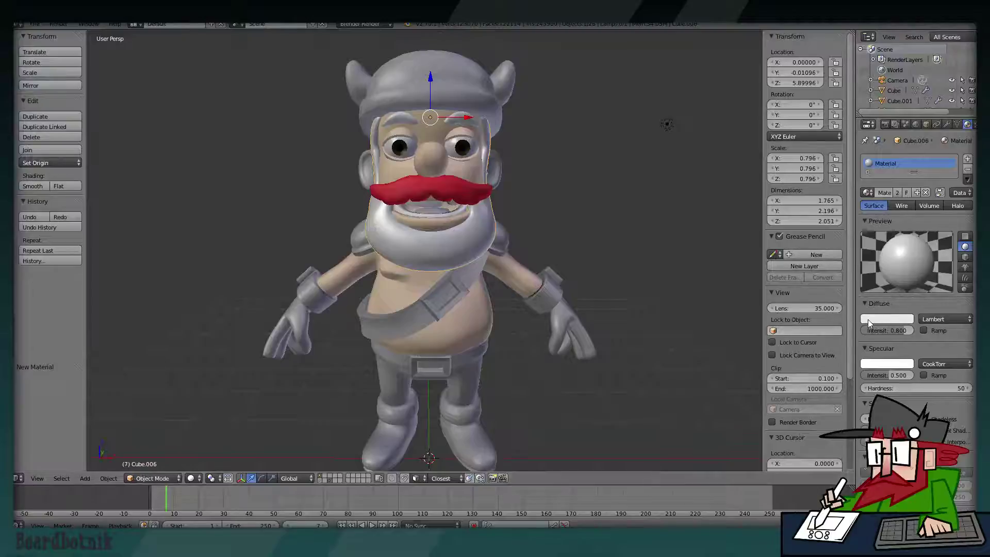
click(867, 192)
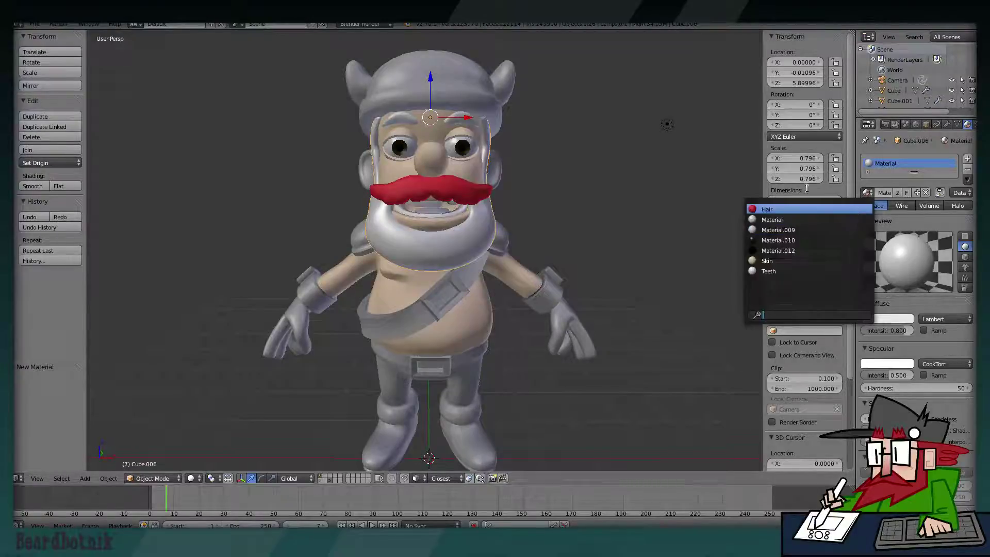
click(807, 209)
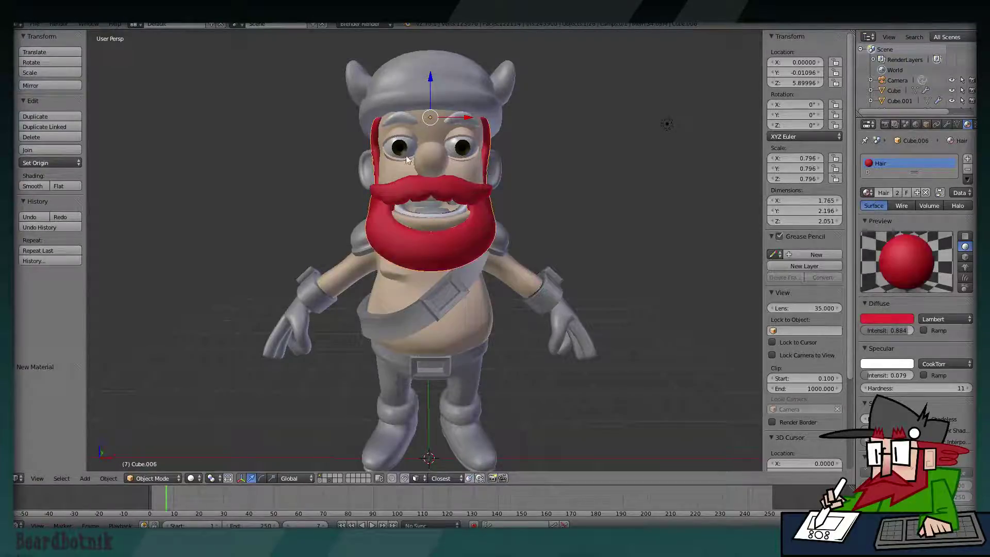
Fine-tune the red of the Hair diffuse colour.
middle_drag(406, 156, 456, 165)
click(882, 319)
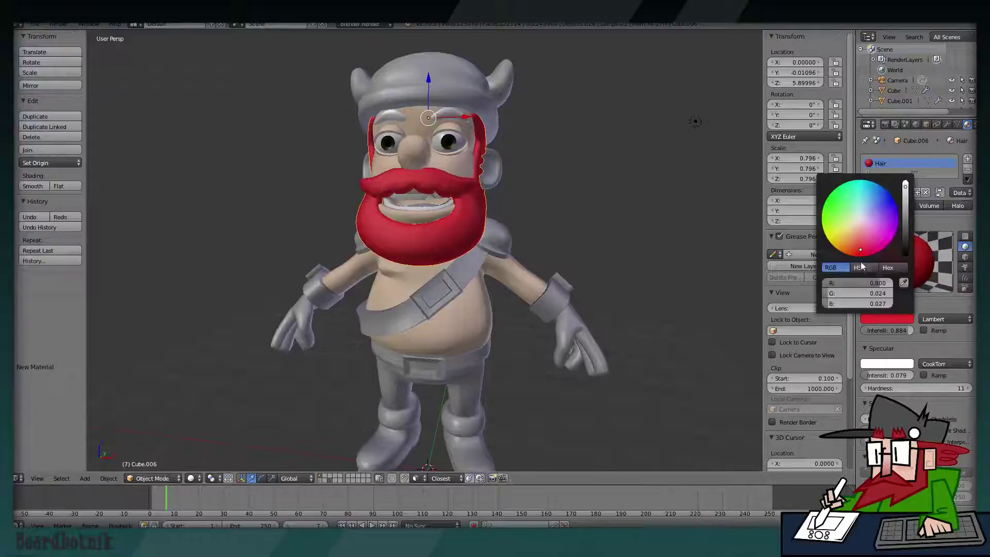
click(859, 252)
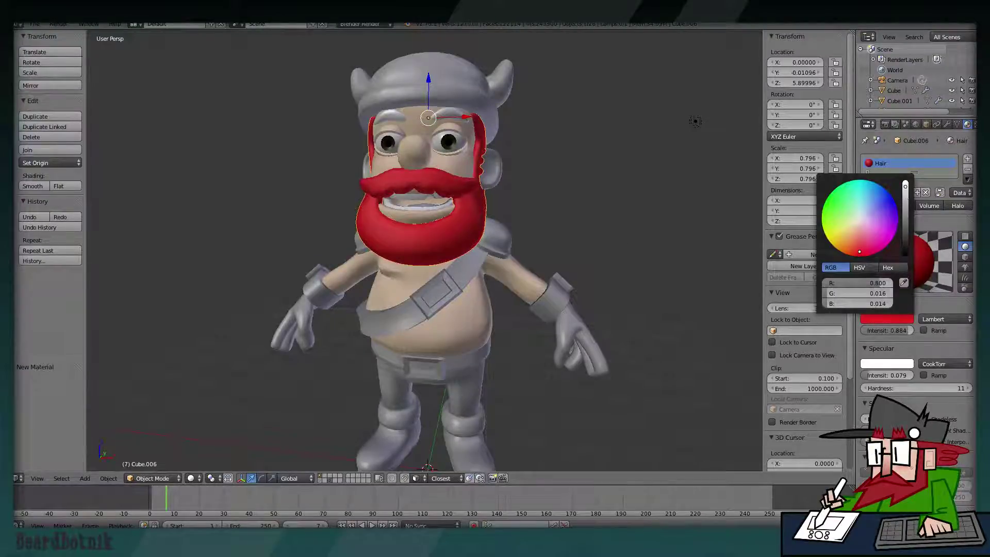
Assign the Skin material to the ear.
mouse_move(557, 240)
middle_down()
mouse_move(492, 239)
mouse_move(543, 243)
middle_up()
right_click(492, 176)
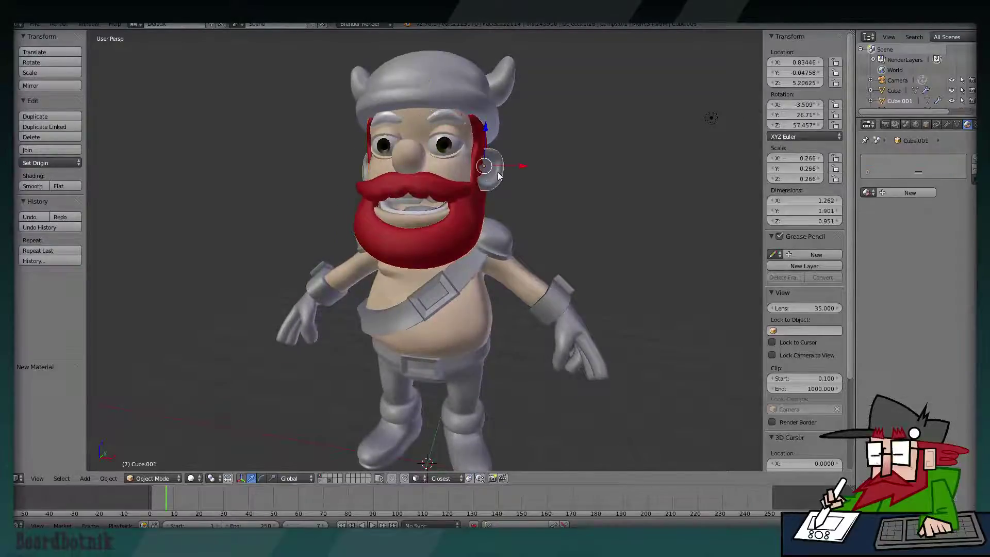
click(867, 192)
click(810, 258)
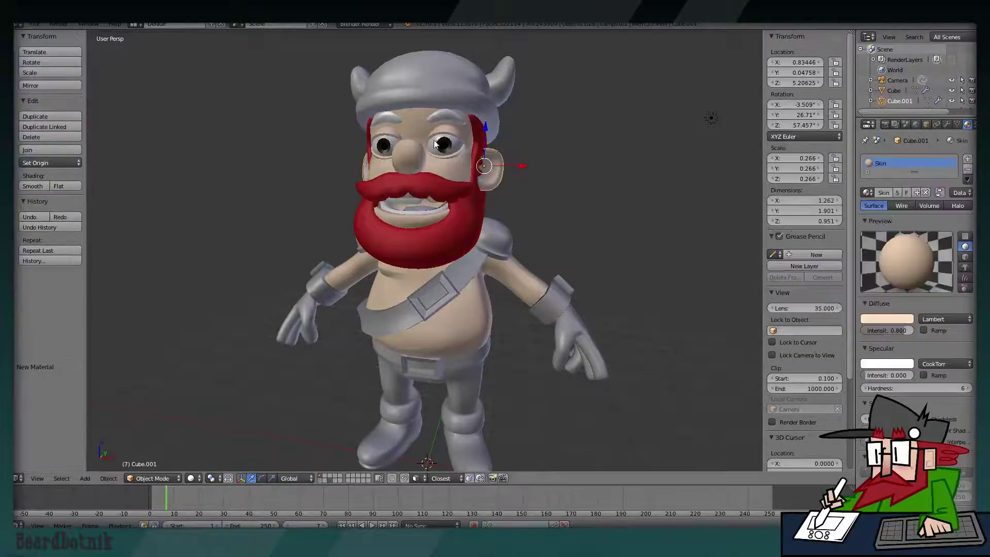
Assign the Hair material to the eyebrows, then select the piece at the belly.
mouse_move(435, 144)
middle_down()
mouse_move(459, 138)
mouse_move(434, 83)
middle_up()
right_click(456, 117)
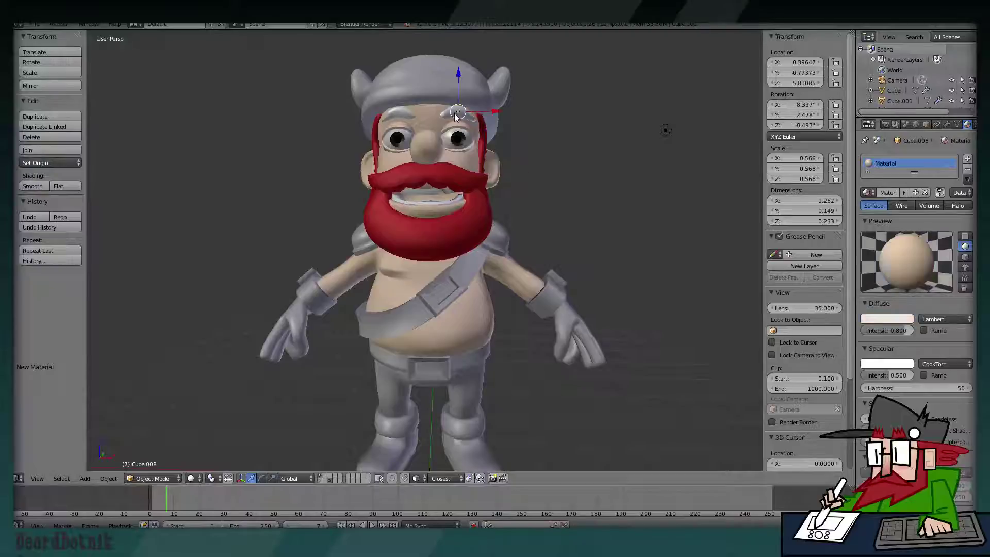
click(866, 192)
click(825, 209)
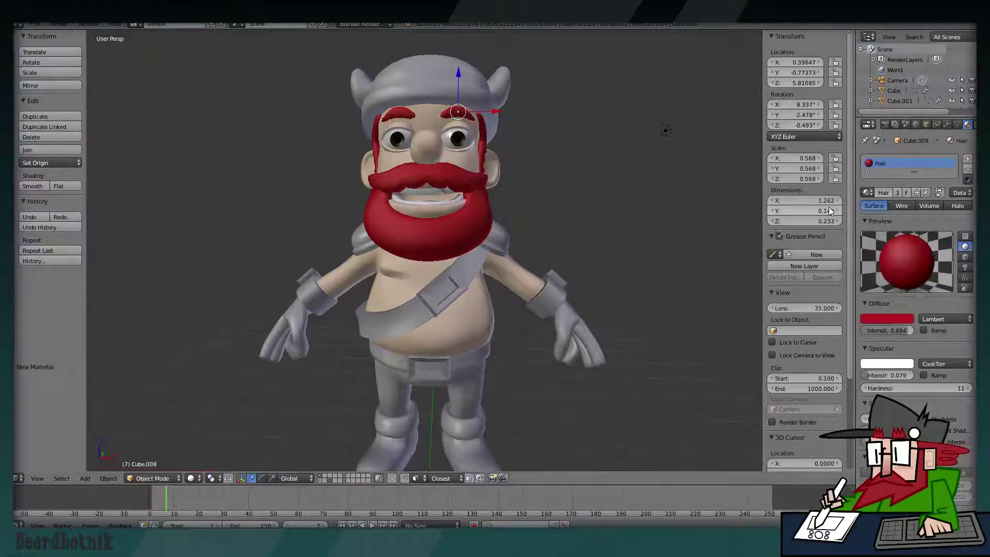
scroll(580, 198, up, 3)
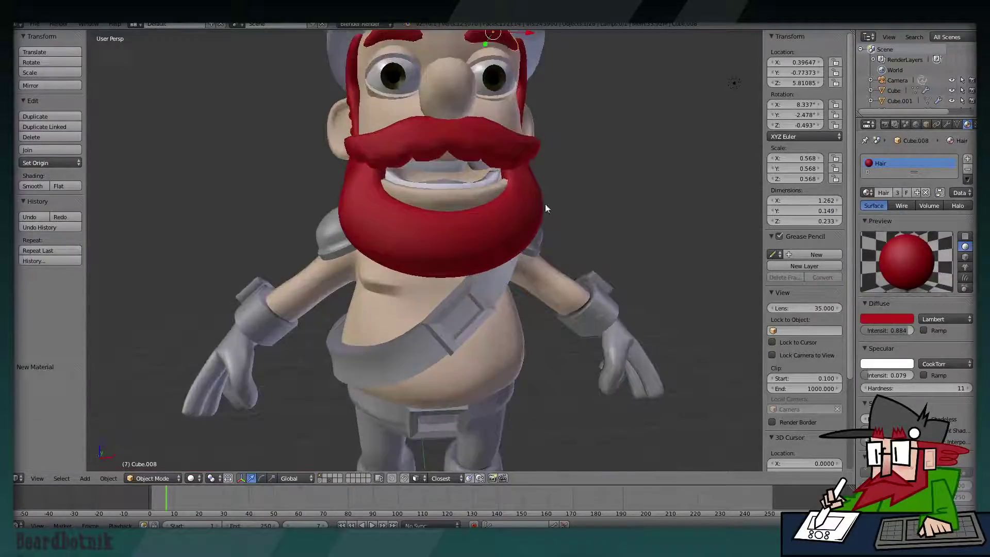
middle_drag(438, 178, 441, 190)
right_click(440, 188)
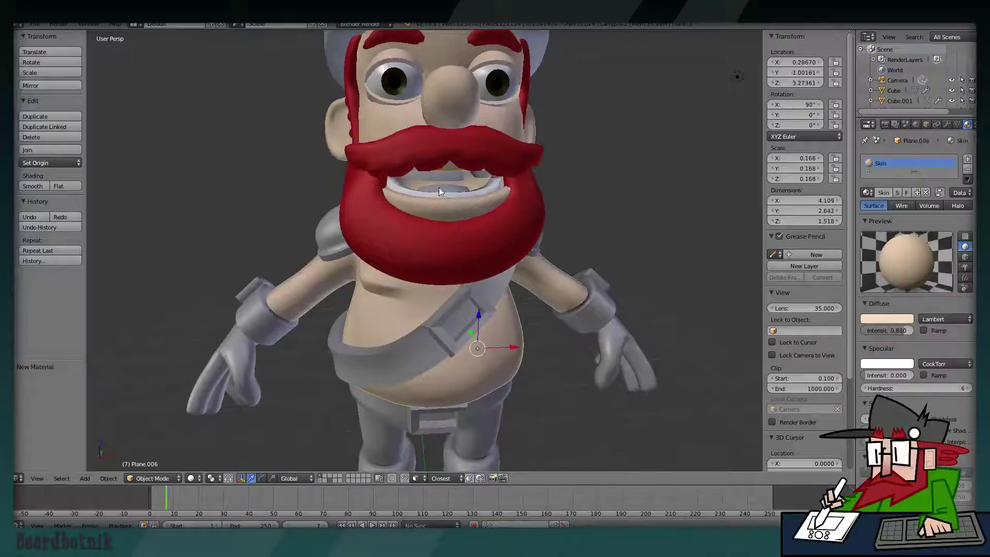
Give the tongue a new material with a dark red diffuse colour.
right_click(438, 185)
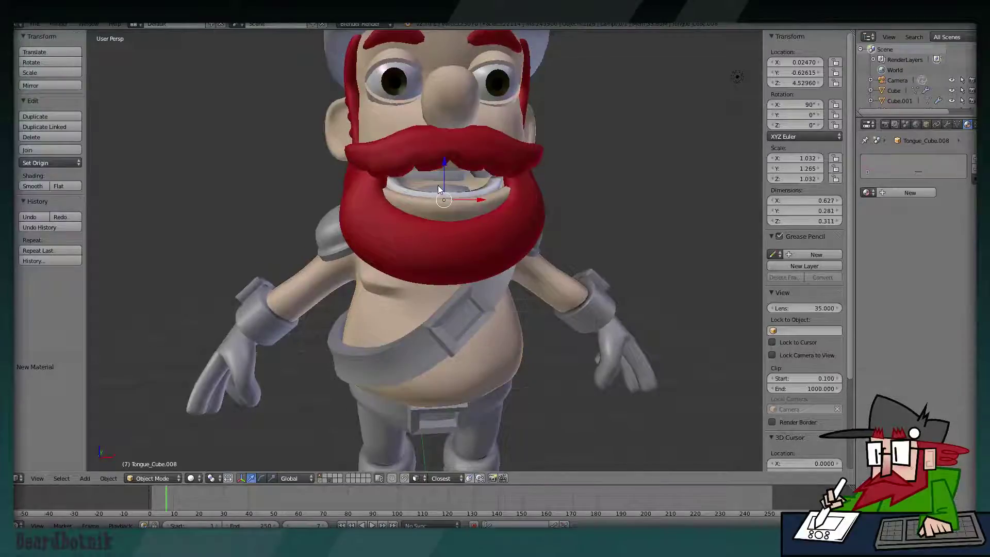
click(894, 193)
click(877, 317)
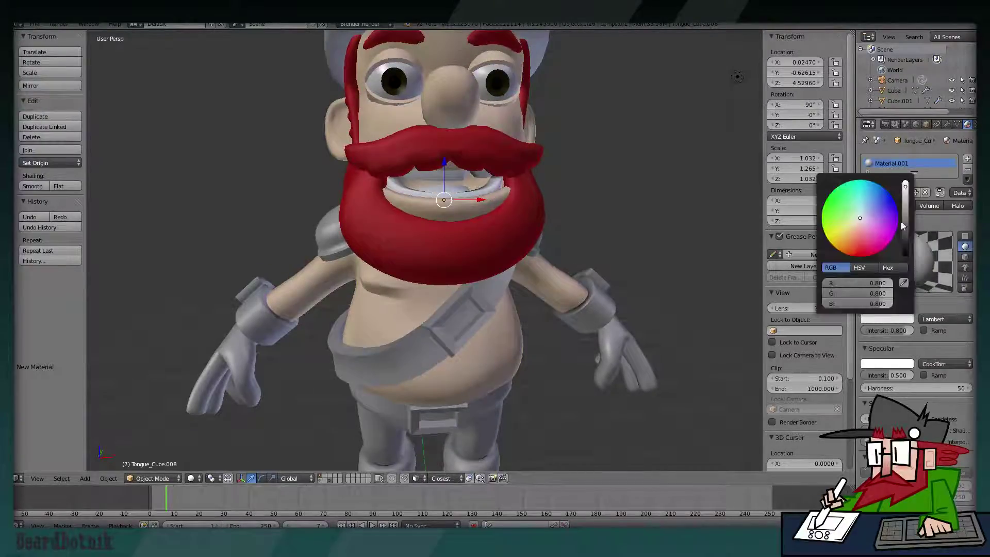
click(902, 225)
click(852, 254)
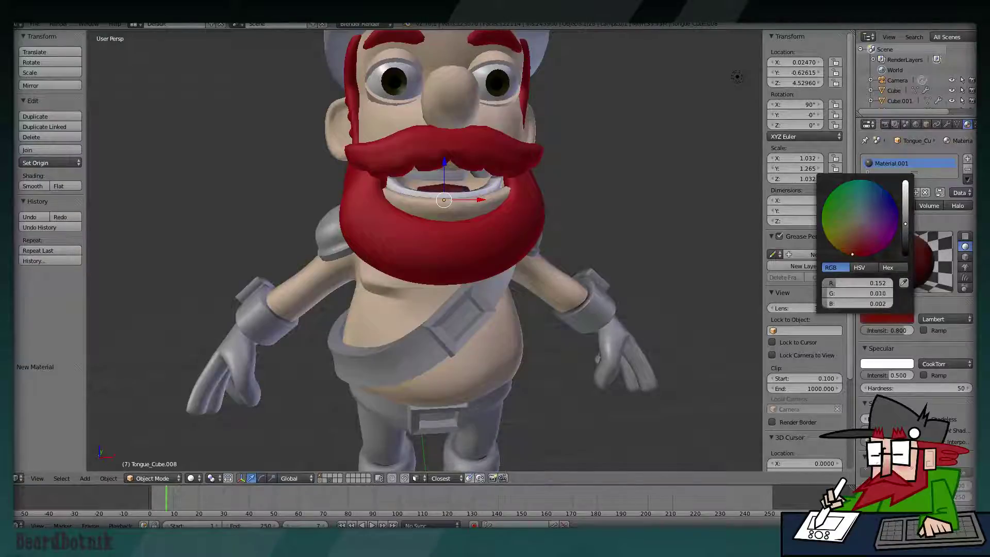
click(861, 252)
drag(904, 223, 904, 209)
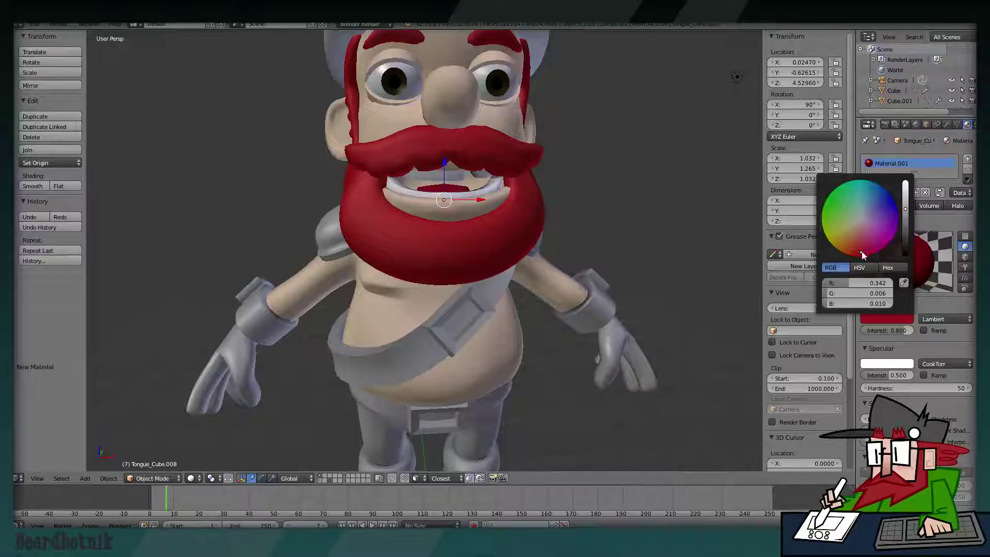
drag(864, 253, 862, 243)
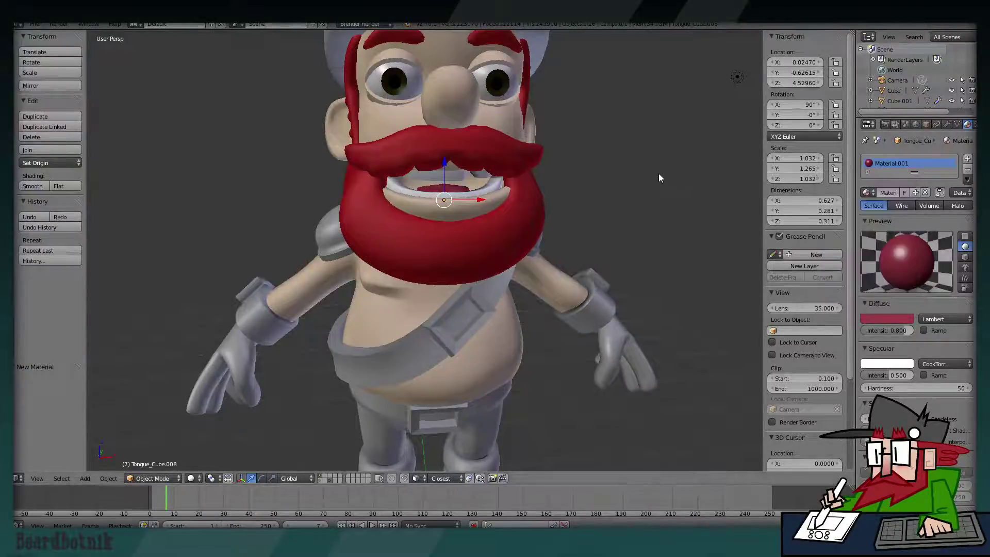
Start renaming the tongue material, typing 'Ton'.
mouse_move(657, 173)
middle_down()
mouse_move(598, 182)
mouse_move(607, 188)
middle_up()
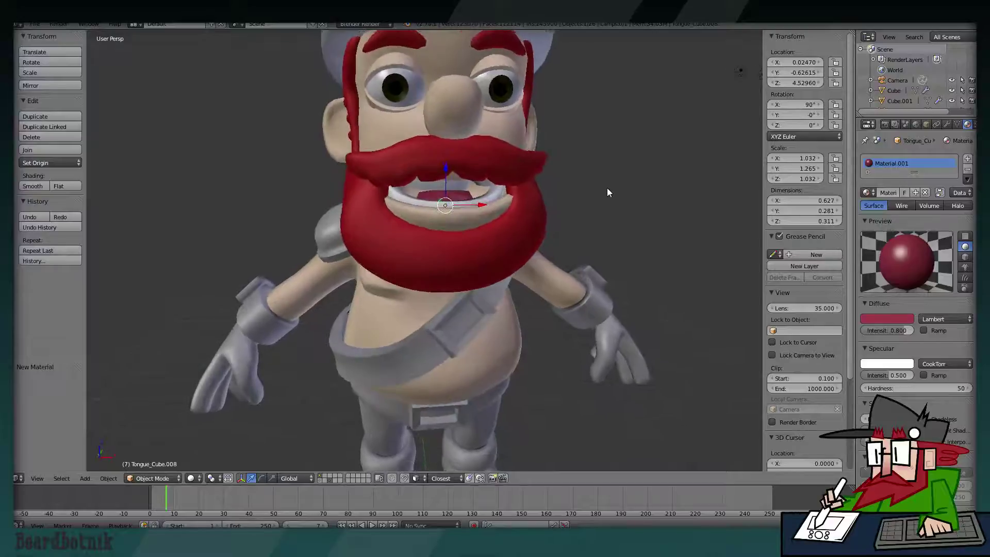
double_click(886, 190)
text(Ton)
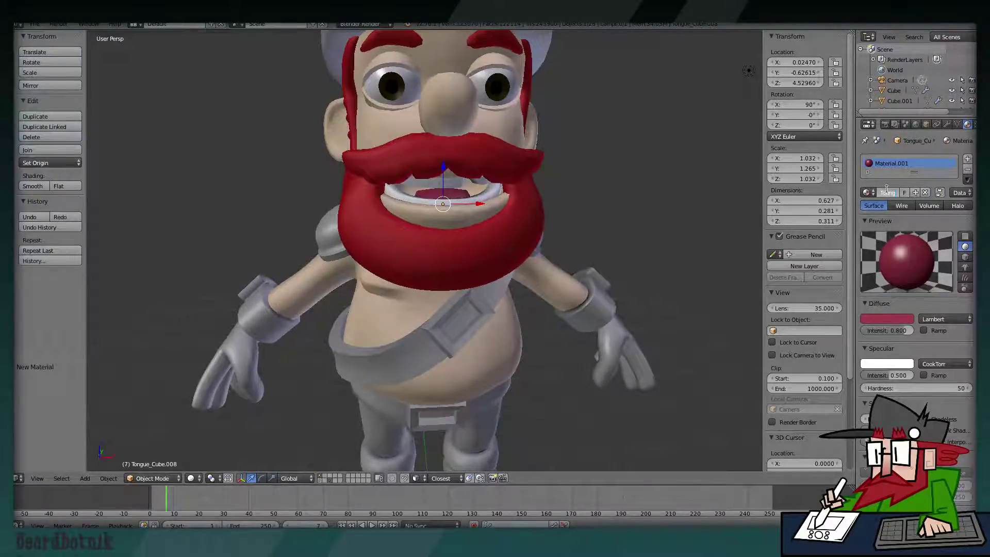
Add a new material named Armor to the shoulder pad.
key(Return)
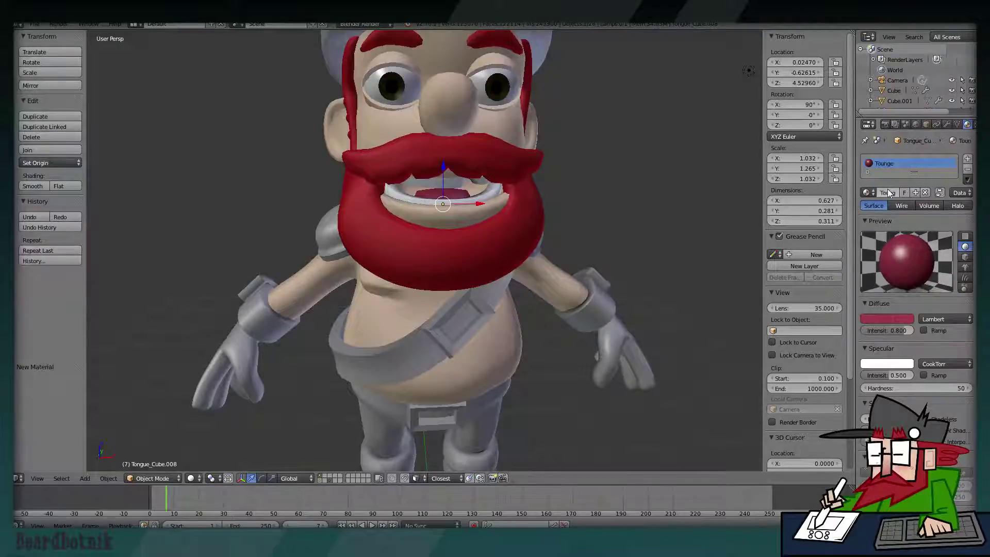
middle_drag(363, 218, 422, 217)
scroll(422, 217, down, 3)
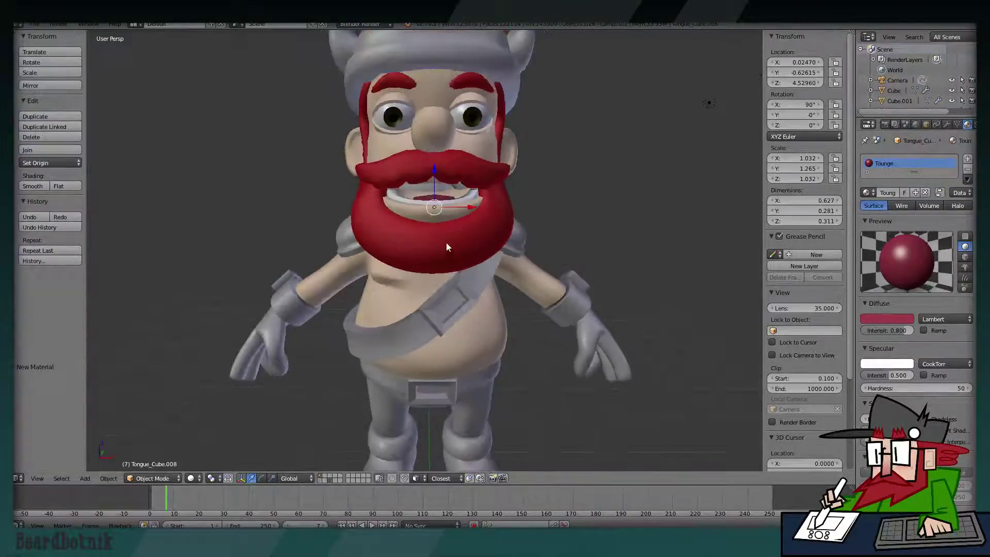
right_click(509, 244)
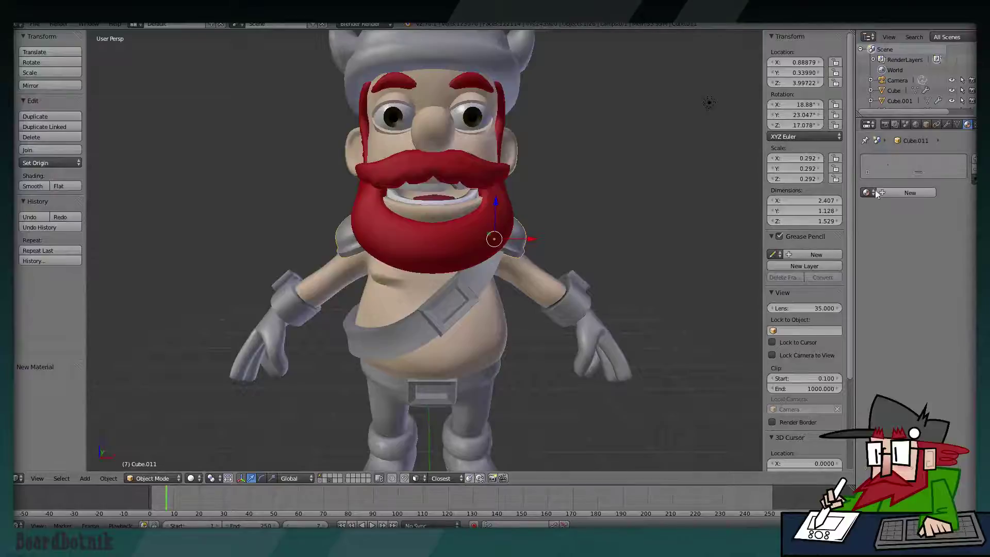
click(896, 194)
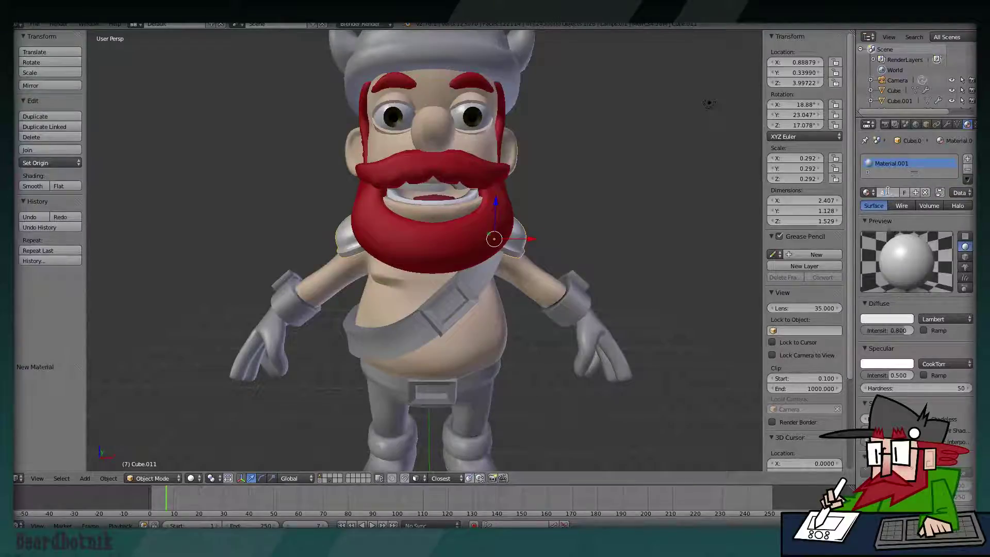
key(Return)
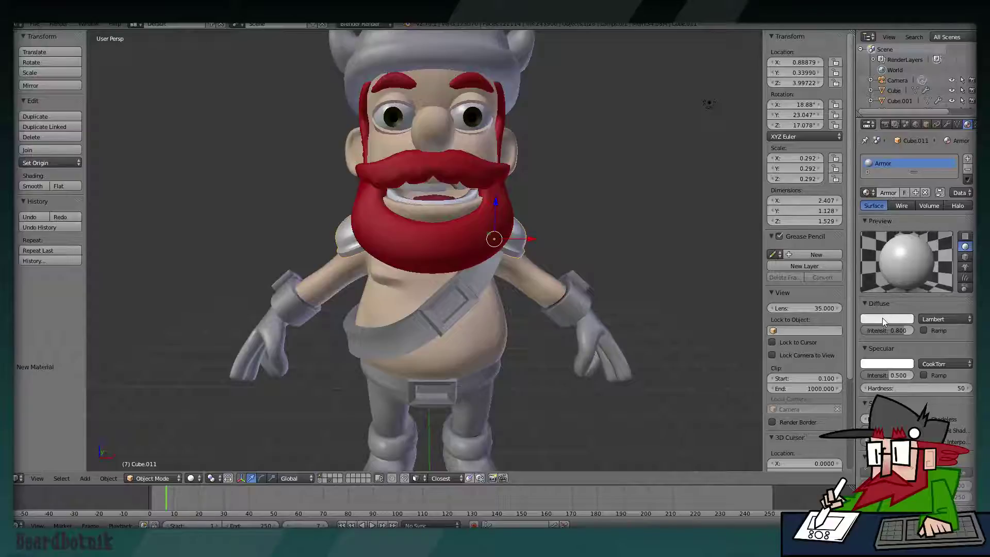
Make Armor dark bluish grey with diffuse intensity 0.779 and specular hardness 40.
click(885, 319)
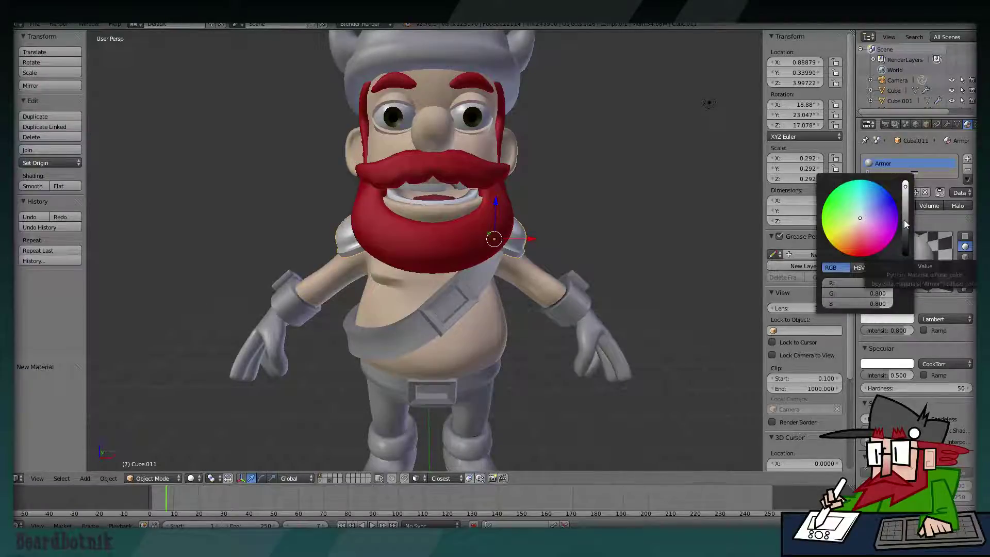
drag(904, 220, 905, 228)
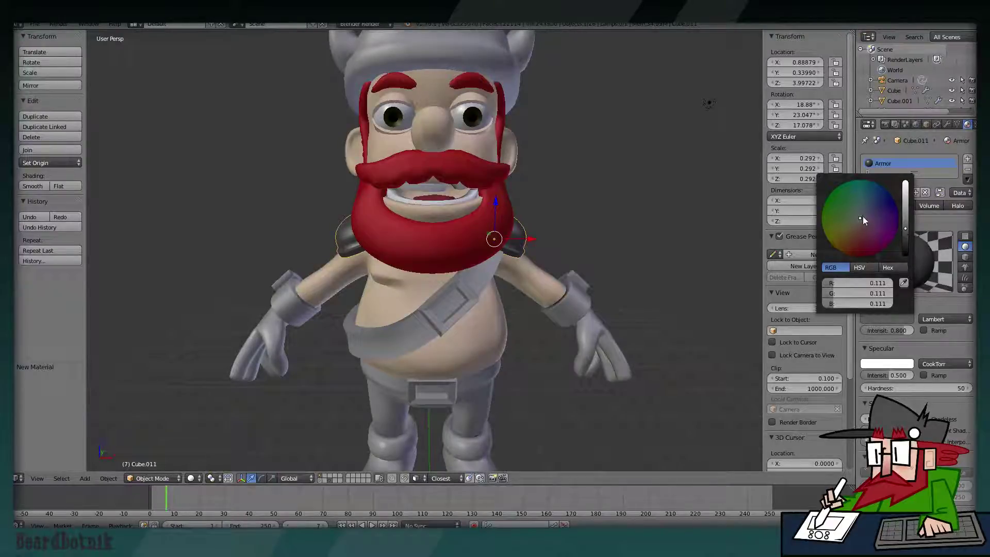
click(861, 216)
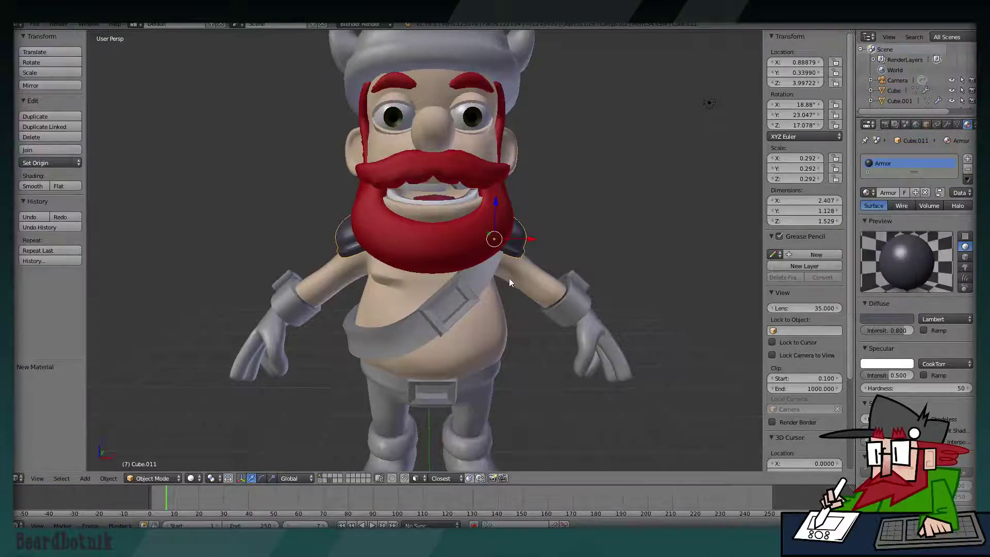
middle_drag(508, 277, 505, 268)
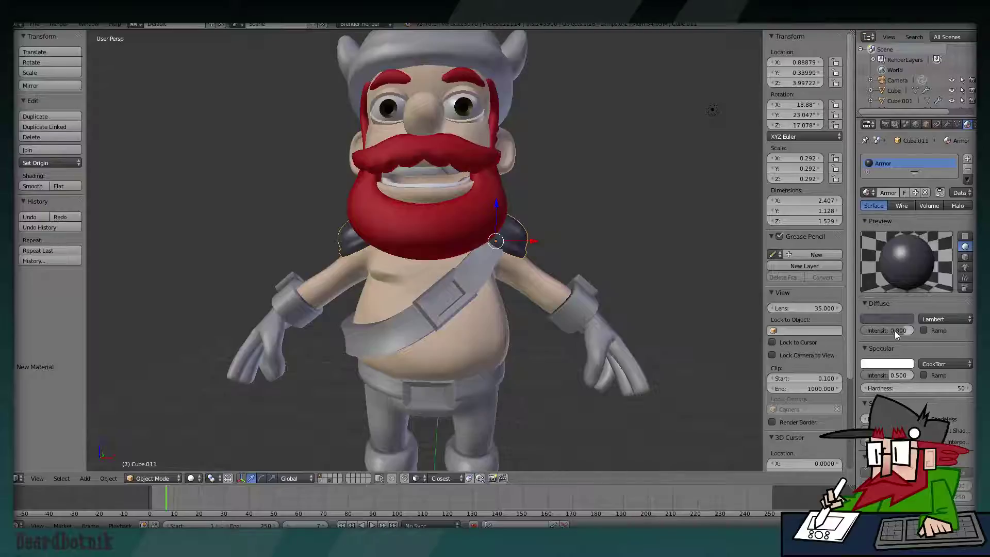
mouse_move(894, 330)
mouse_down()
mouse_move(874, 330)
mouse_move(882, 330)
mouse_up()
drag(883, 388, 904, 385)
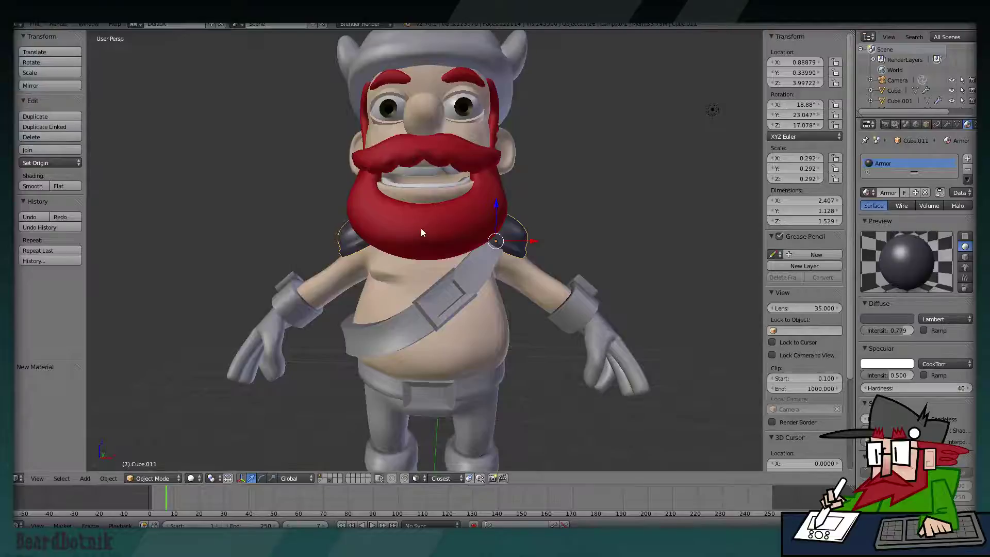
Frame the whole character from above and select the helmet.
scroll(420, 233, down, 2)
middle_drag(429, 218, 493, 260)
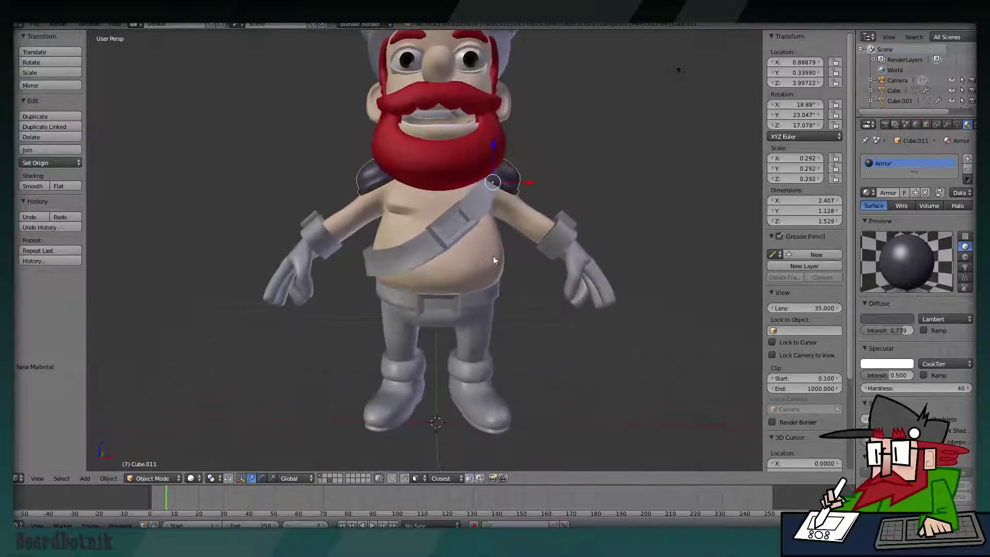
middle_drag(484, 131, 429, 128)
right_click(429, 128)
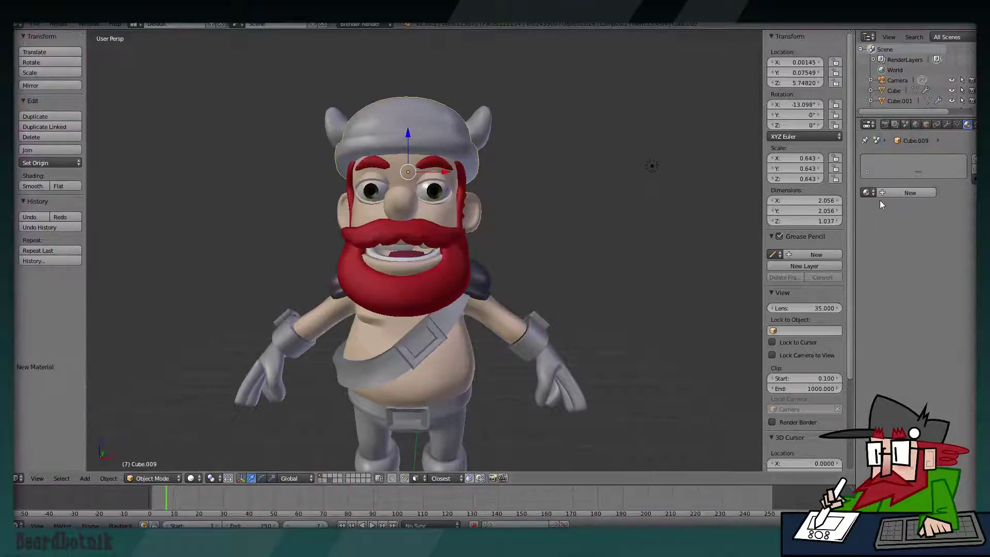
Assign the existing Armor material to the helmet.
click(867, 192)
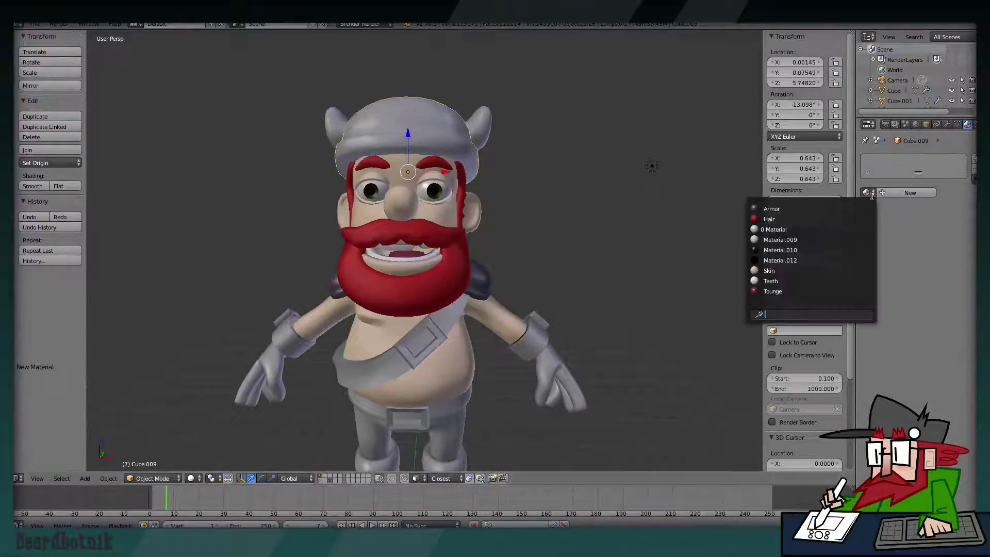
click(796, 209)
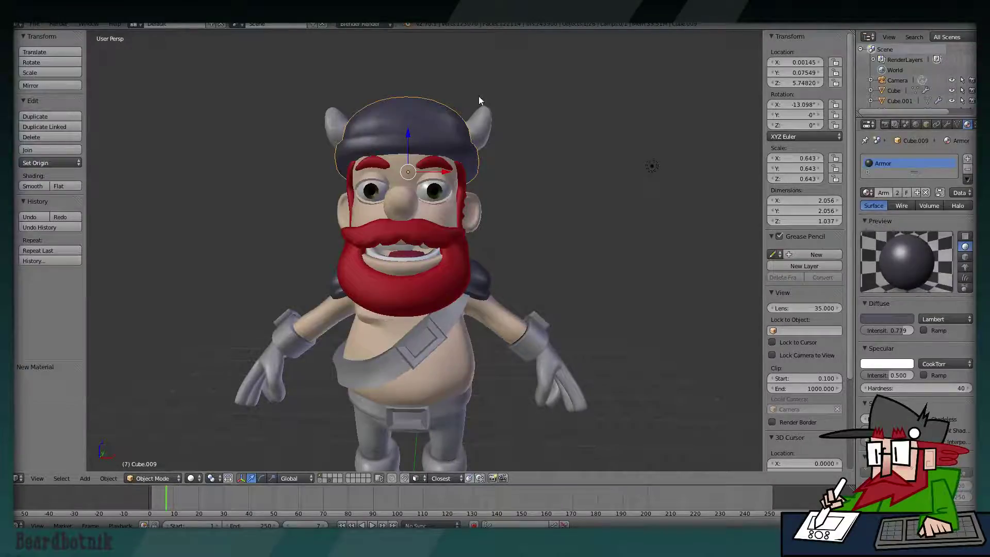
mouse_move(489, 191)
middle_down()
mouse_move(516, 198)
mouse_move(496, 196)
middle_up()
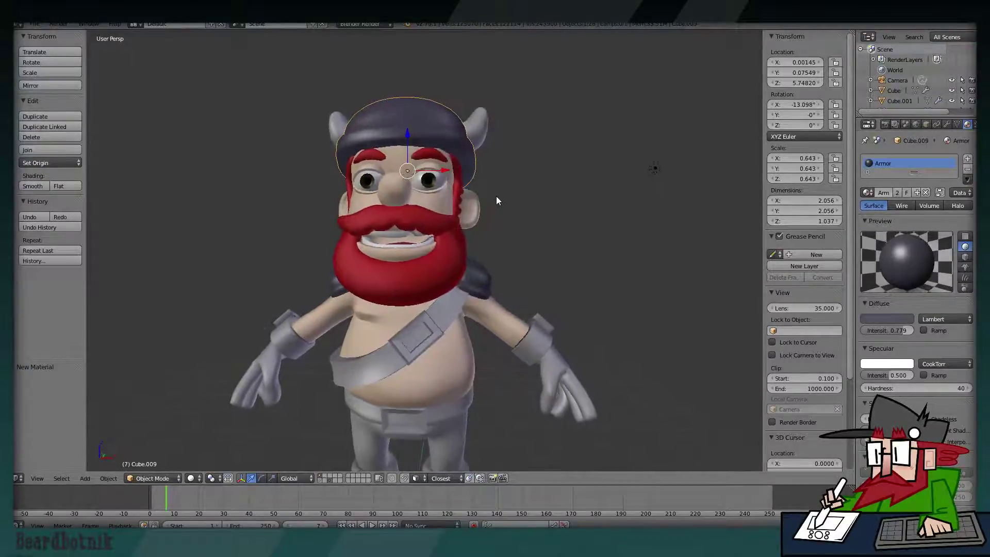
Shift the beard's Hair red slightly toward orange, about R 0.467, G 0.029, B 0.007.
key(a)
mouse_move(534, 235)
middle_down()
mouse_move(537, 193)
mouse_move(541, 214)
mouse_move(712, 211)
mouse_move(518, 215)
mouse_move(526, 219)
middle_up()
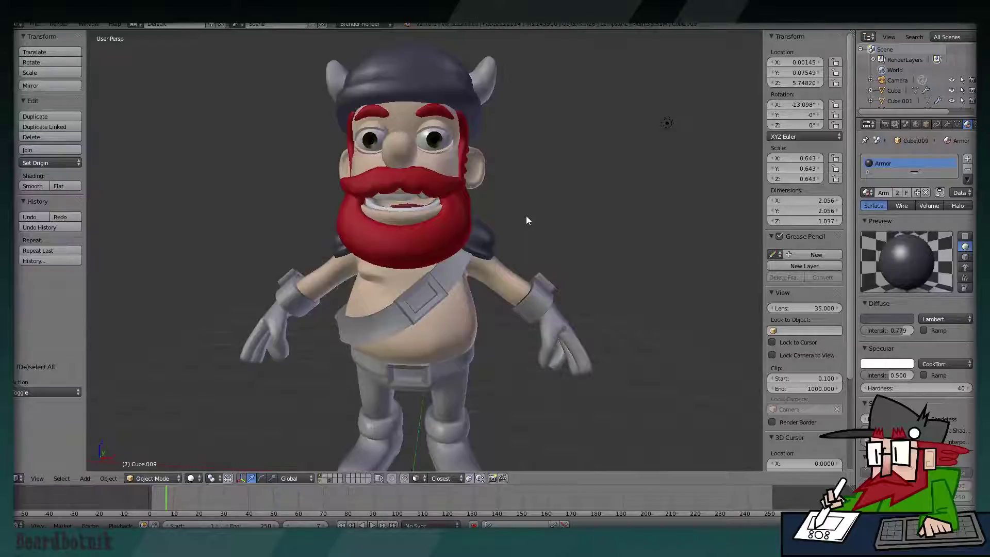
right_click(438, 241)
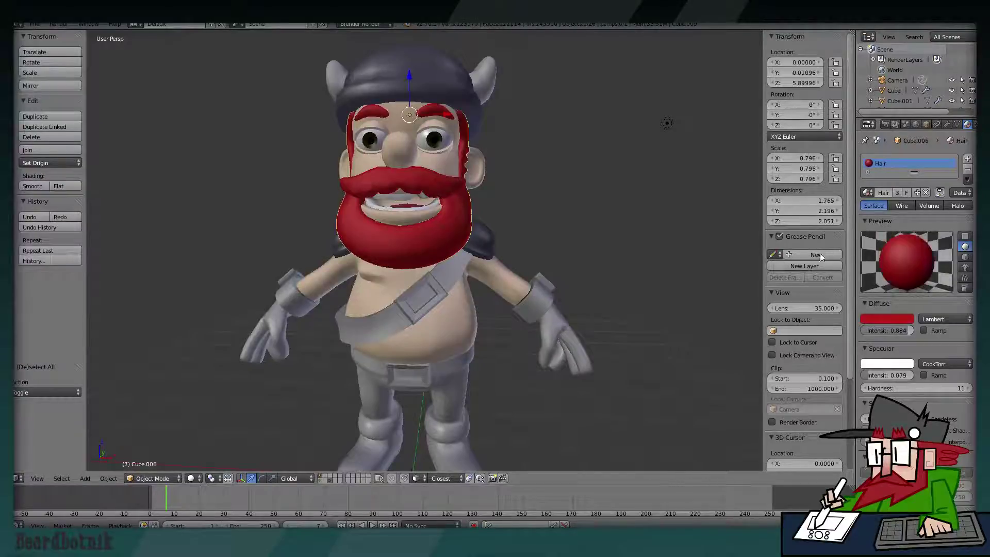
click(872, 319)
drag(859, 251, 854, 252)
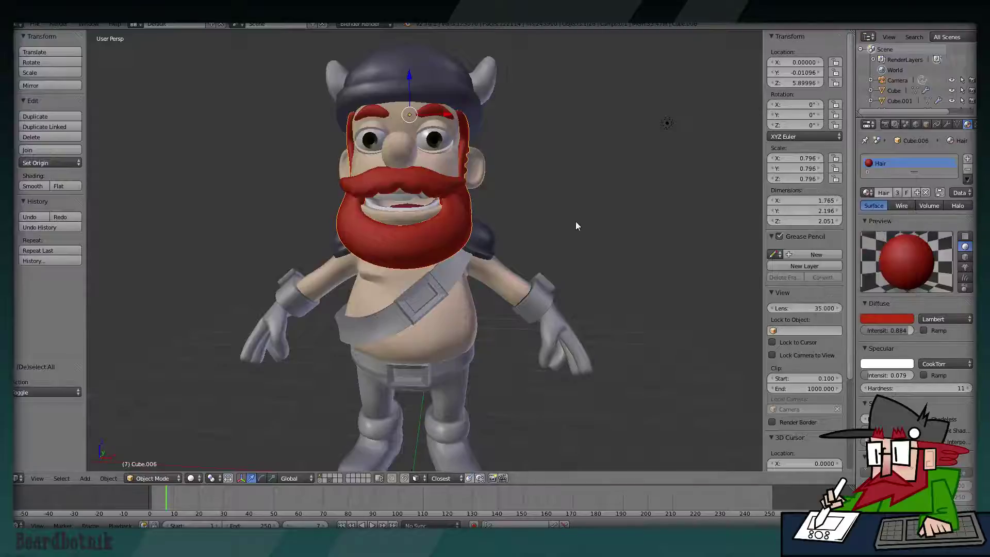
mouse_move(575, 221)
middle_down()
mouse_move(601, 224)
mouse_move(573, 219)
mouse_move(581, 257)
mouse_move(547, 243)
mouse_move(550, 218)
mouse_move(549, 240)
middle_up()
Give the wrist cuffs a new material named Cloth.
right_click(549, 241)
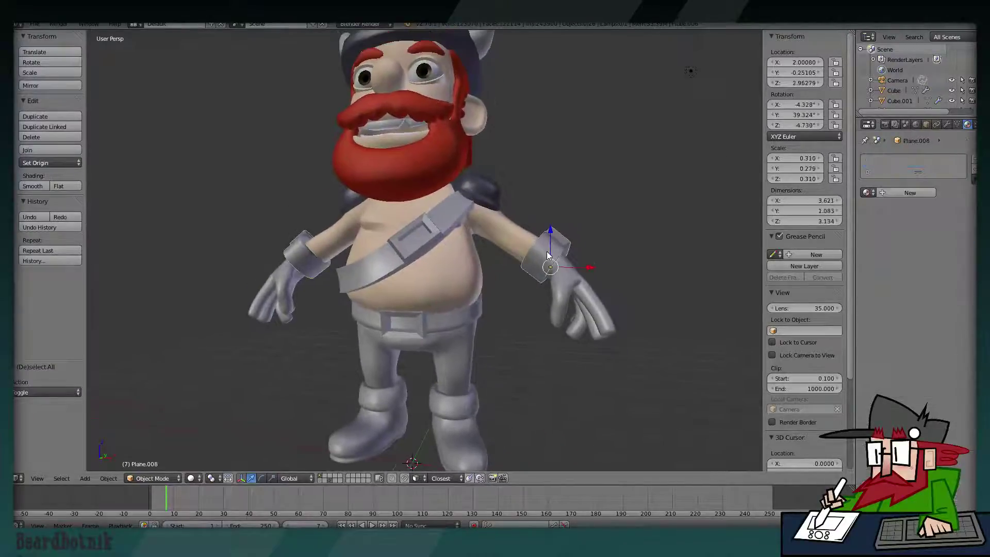
click(884, 194)
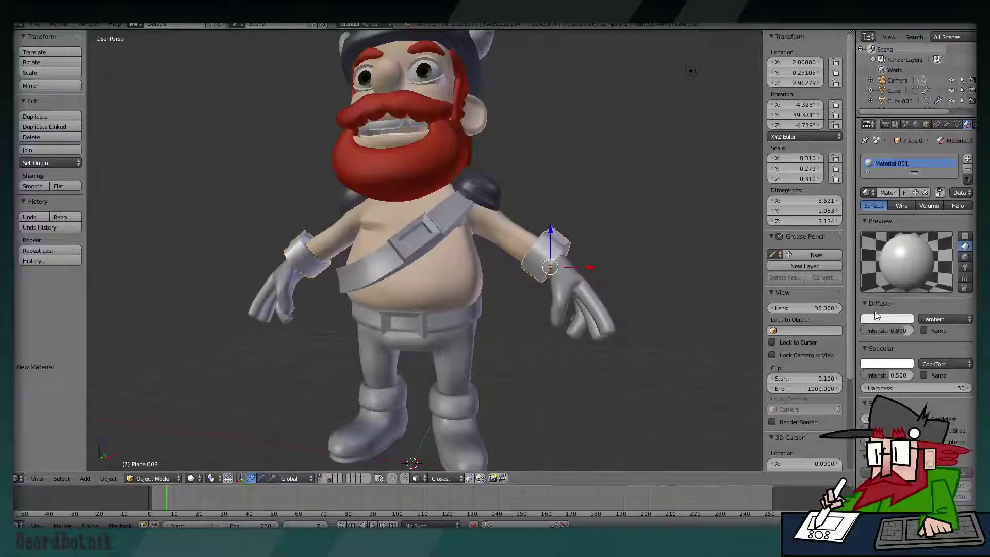
double_click(884, 192)
text(Cloth)
key(Return)
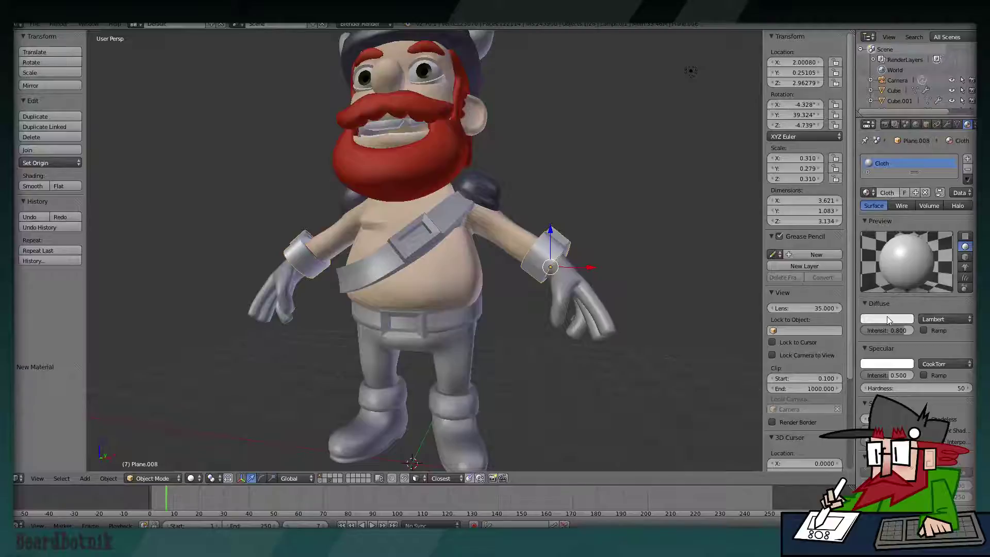
Set the Cloth diffuse colour to a muted dark red, near R 0.128, G 0.052, B 0.052.
click(887, 319)
click(856, 254)
drag(856, 255, 855, 253)
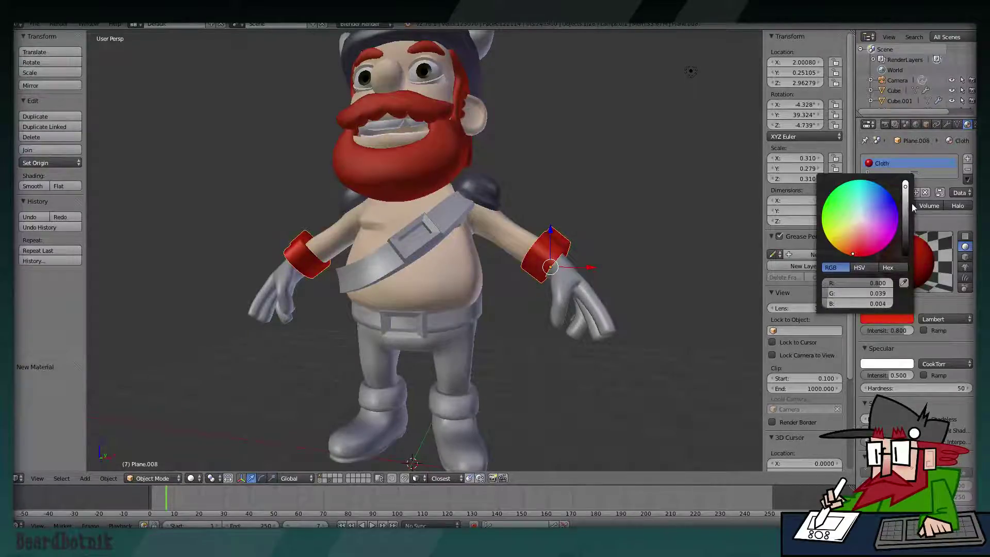
scroll(842, 254, down, 6)
scroll(842, 254, down, 4)
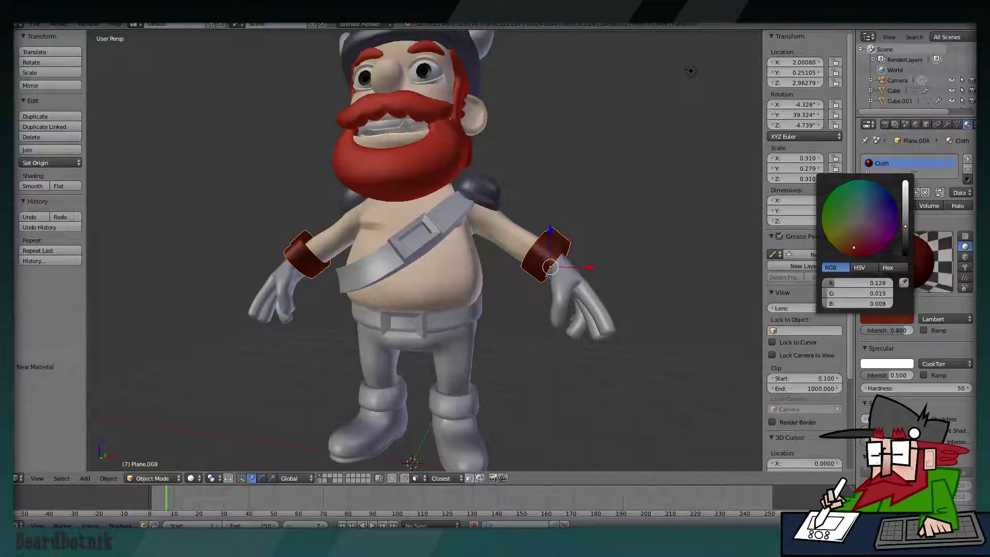
click(860, 232)
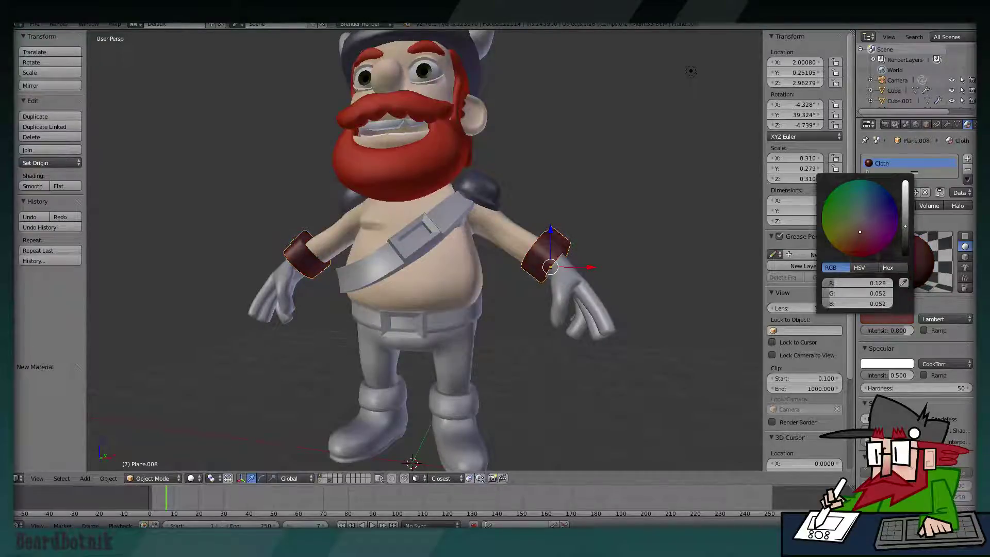
Assign Cloth to the gloves and lower its specular hardness to 9.
right_click(591, 290)
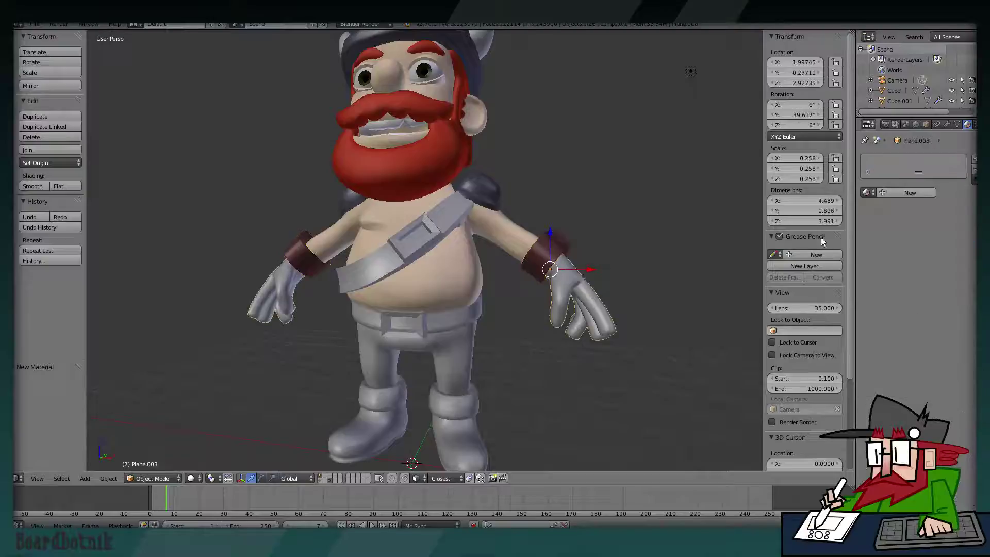
click(868, 192)
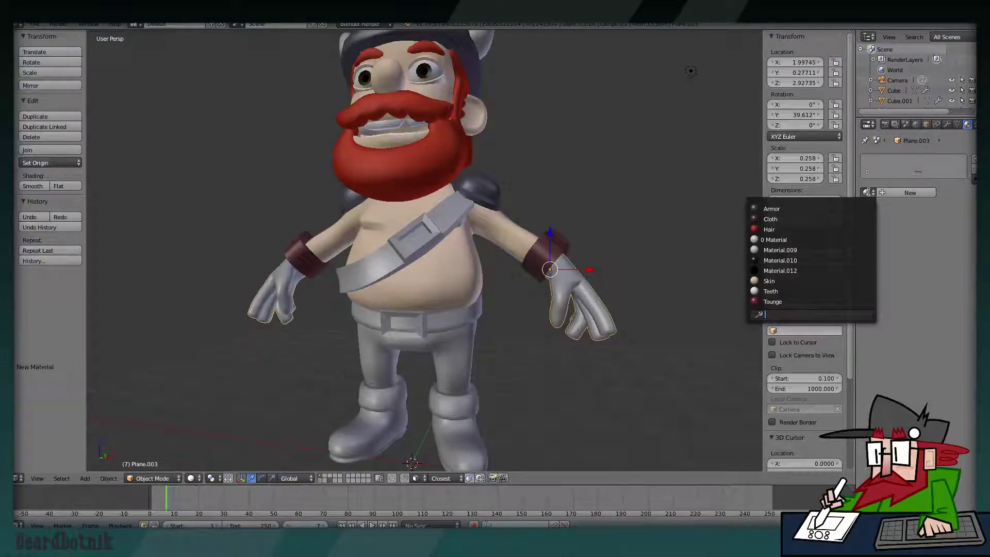
click(844, 218)
middle_drag(497, 238, 511, 239)
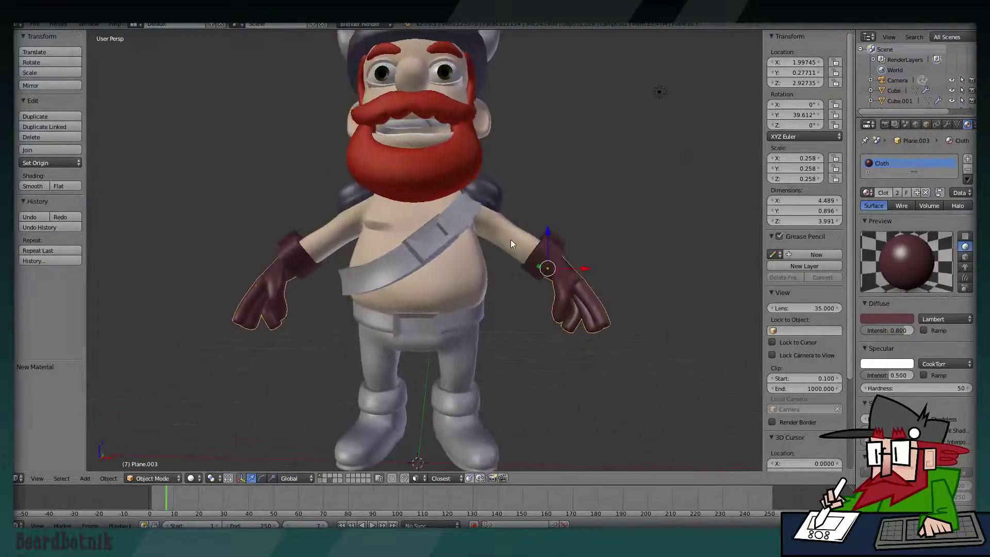
mouse_move(920, 390)
mouse_down()
mouse_move(876, 375)
mouse_move(886, 375)
mouse_up()
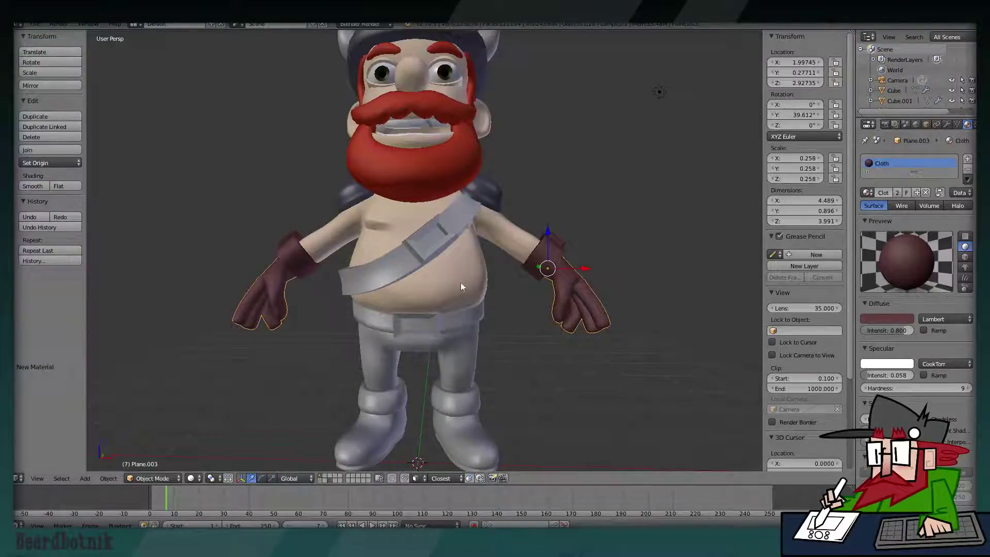
Assign Cloth to the pants and darken it to about R 0.052, G 0.021, B 0.021.
right_click(460, 338)
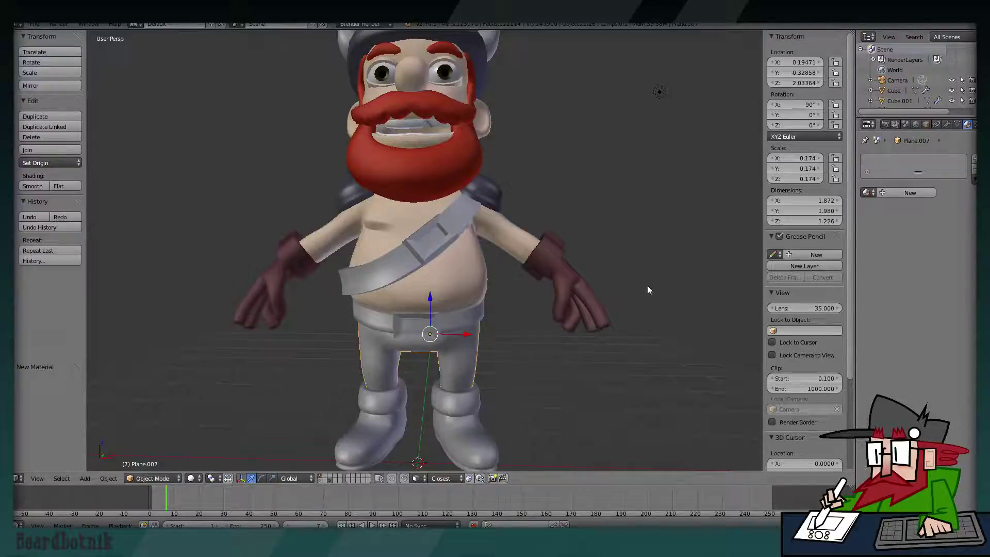
click(867, 193)
click(818, 219)
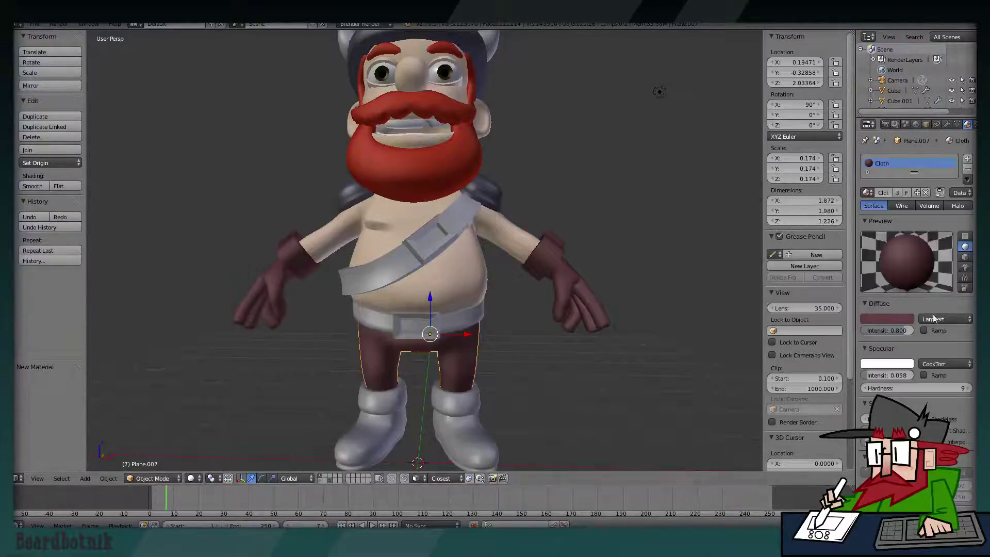
click(883, 318)
drag(905, 234, 905, 236)
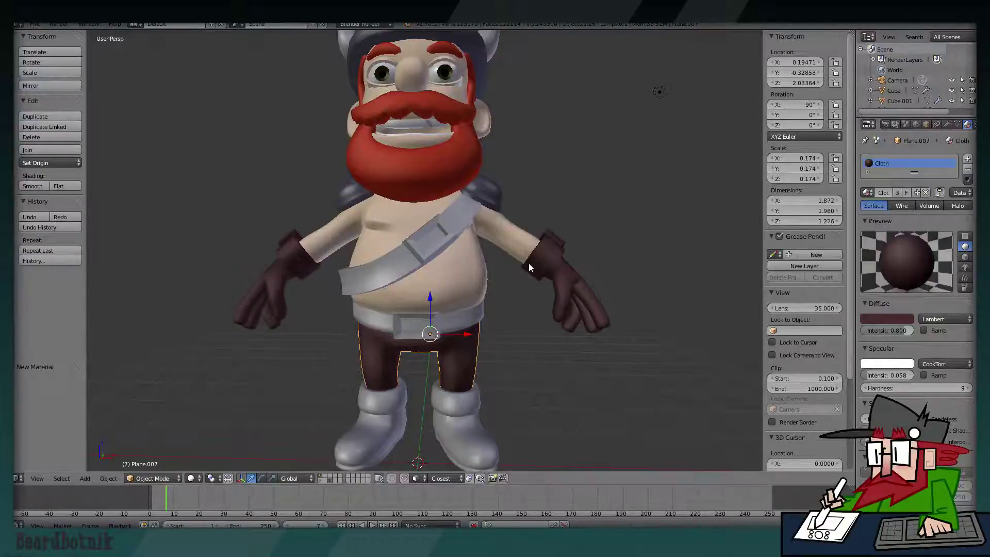
mouse_move(578, 280)
middle_down()
mouse_move(559, 271)
mouse_move(579, 282)
mouse_move(565, 261)
middle_up()
Give the chest strap a new near-black material named Belt, about 0.050 RGB.
key(a)
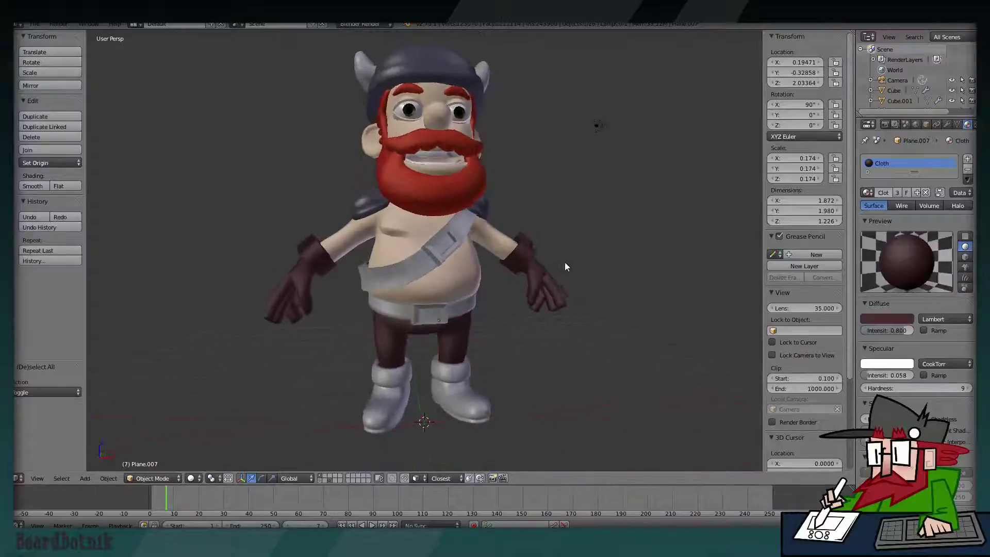
right_click(416, 266)
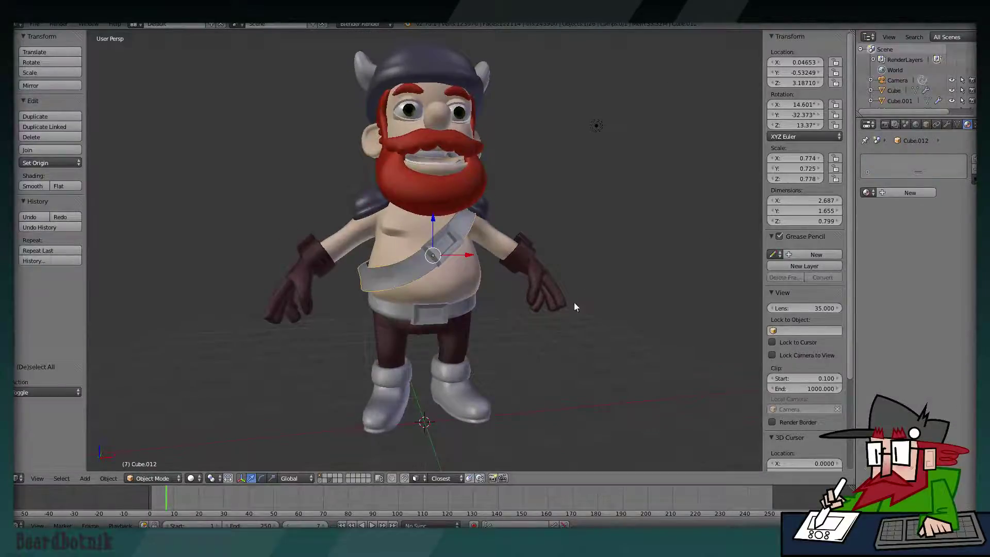
middle_drag(574, 302, 567, 296)
click(889, 192)
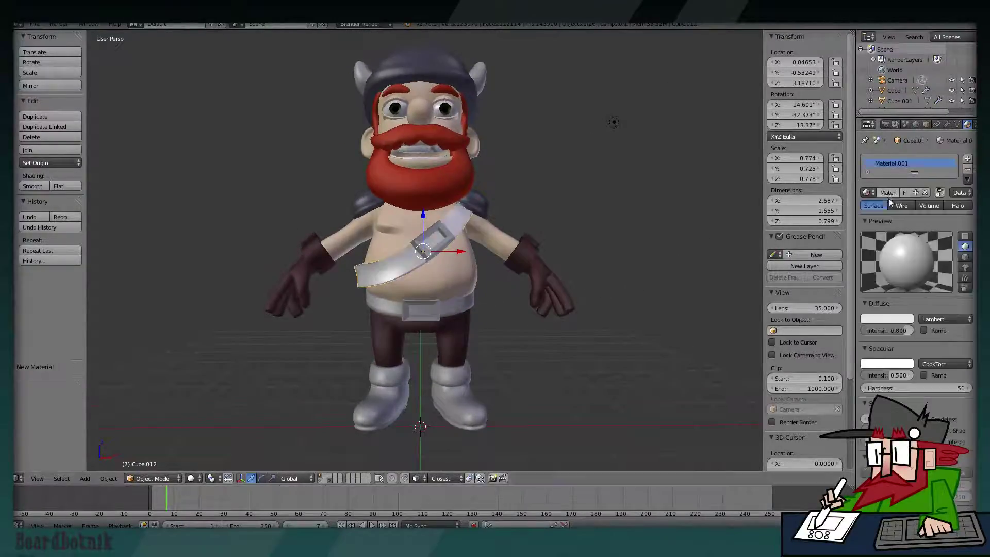
text(Belt)
key(Return)
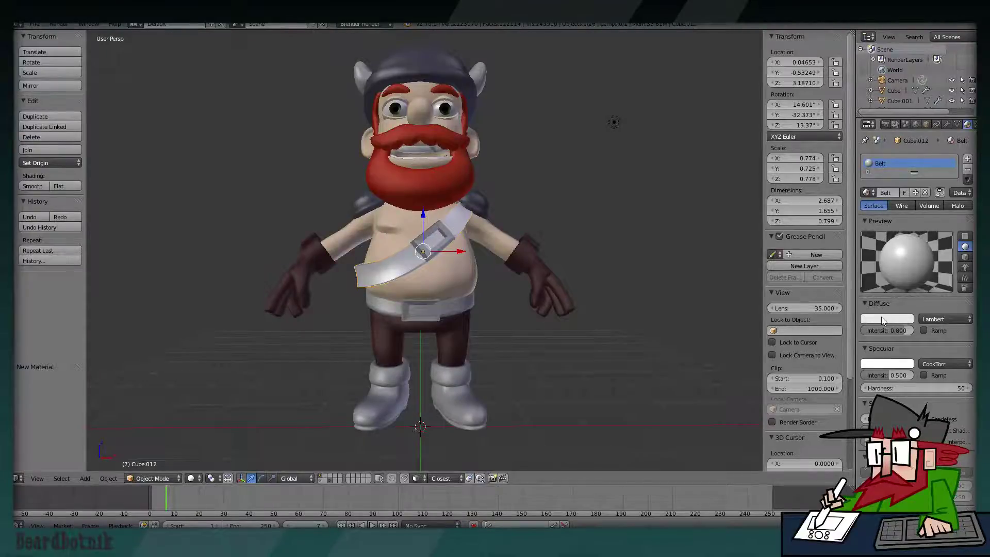
click(882, 318)
drag(905, 231, 905, 238)
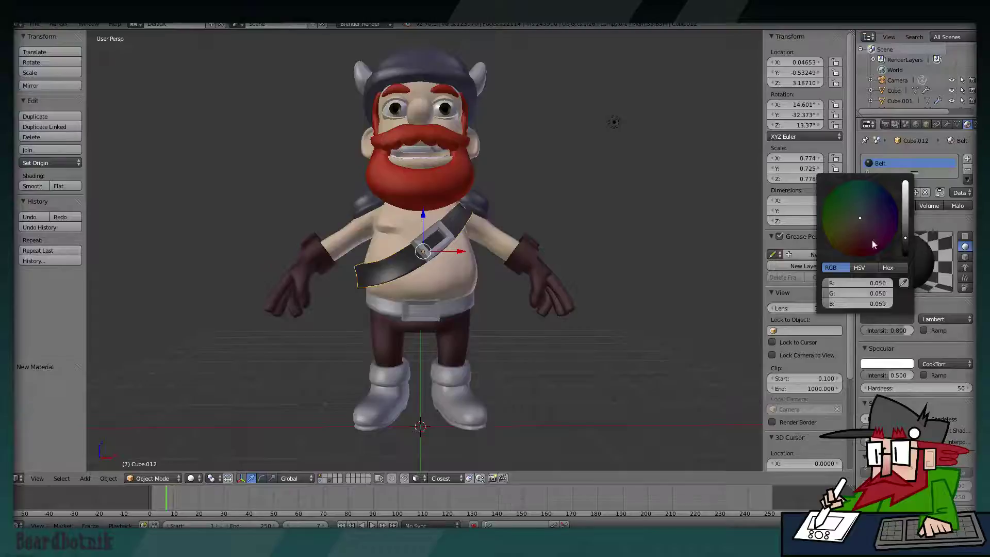
Assign the Belt material to the waist belt.
right_click(463, 306)
click(866, 192)
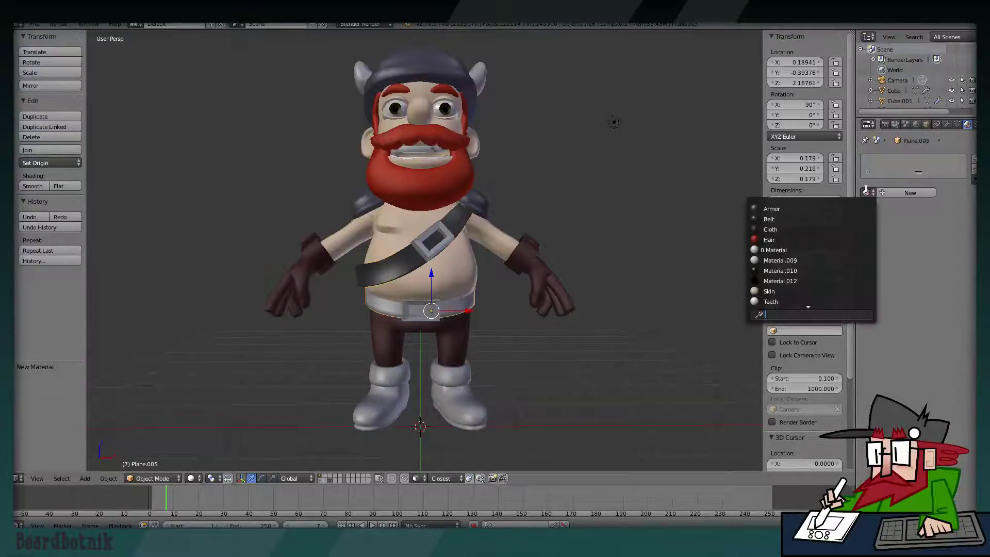
click(768, 218)
mouse_move(592, 234)
middle_down()
mouse_move(583, 228)
mouse_move(547, 256)
middle_up()
key(a)
mouse_move(471, 329)
middle_down()
mouse_move(490, 286)
mouse_move(481, 306)
middle_up()
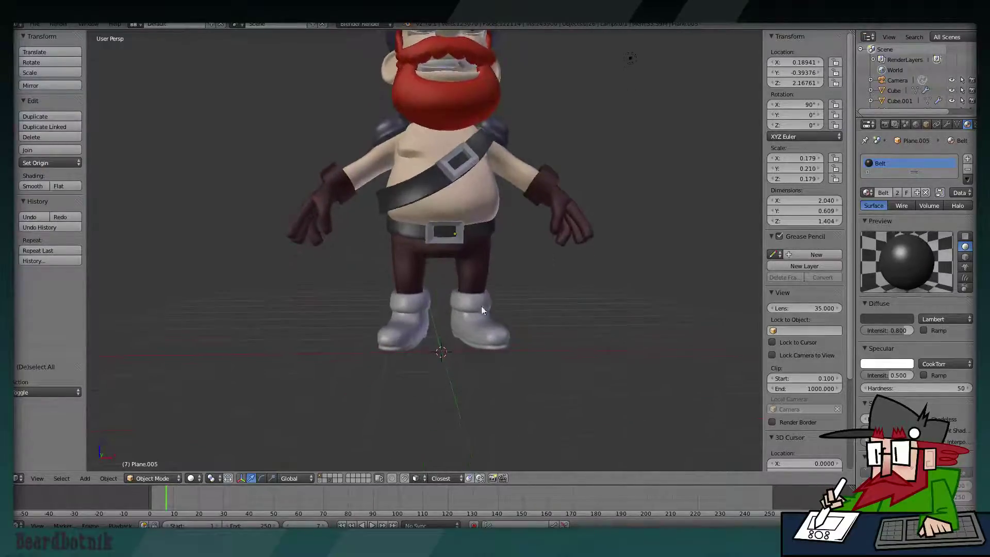
Assign the dark red Cloth material to the boots.
right_click(481, 310)
click(866, 192)
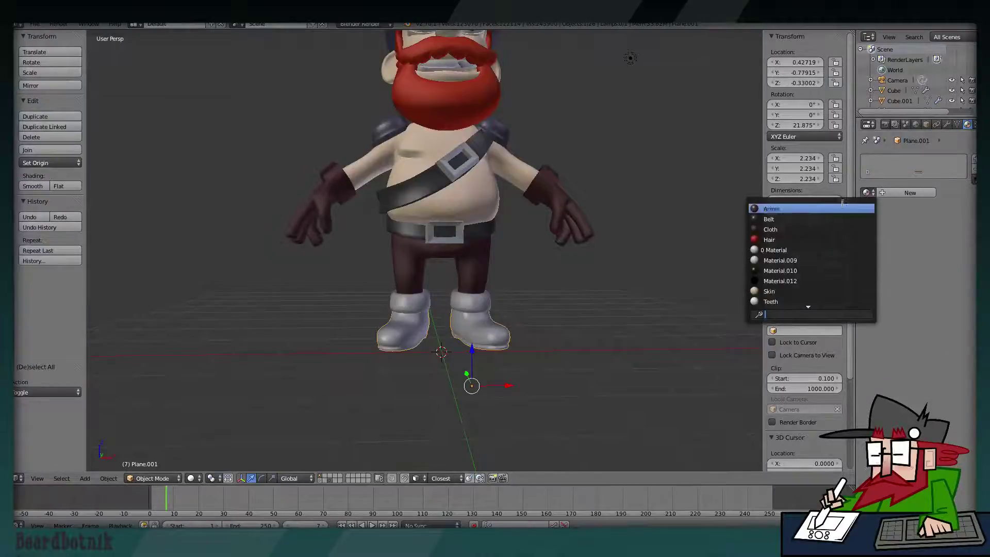
click(818, 229)
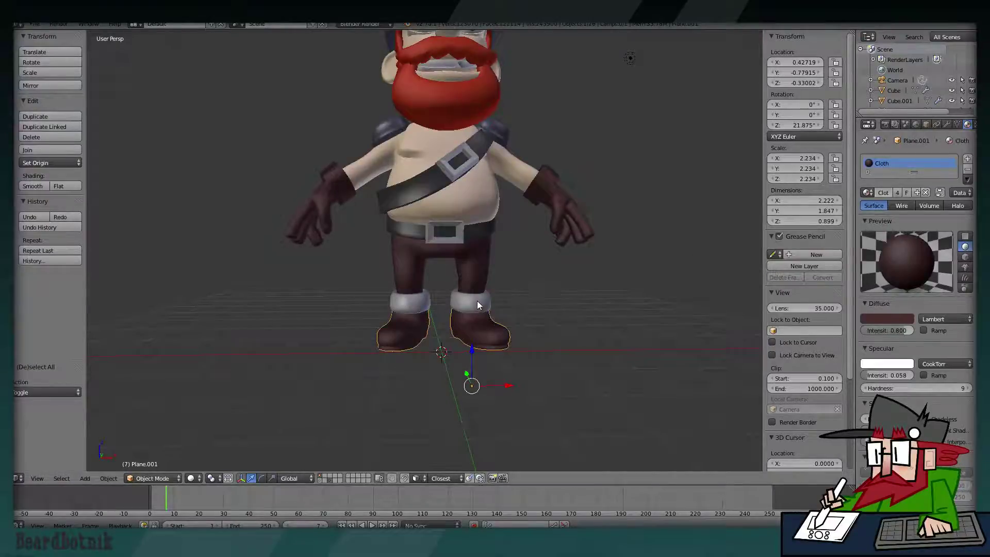
Give the boot cuffs a new material named Fluff.
right_click(478, 301)
click(901, 190)
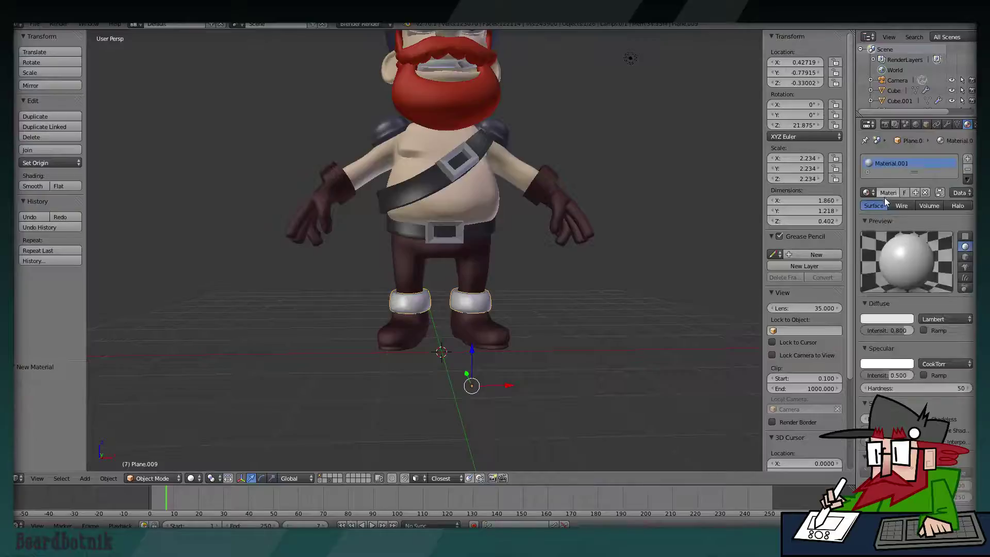
double_click(889, 194)
text(ff)
key(Return)
Make Fluff dark brown with specular hardness 18.
click(885, 317)
click(849, 253)
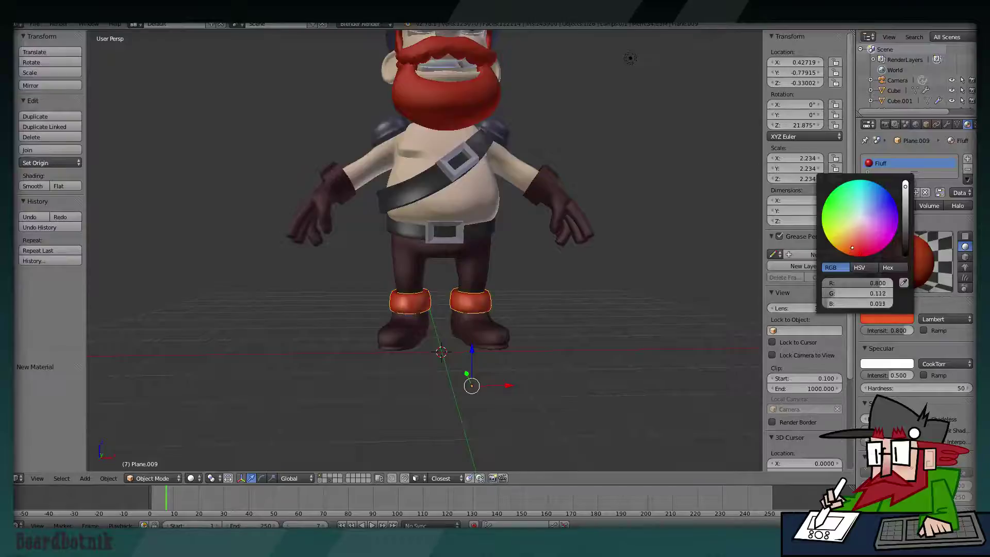
mouse_move(905, 227)
mouse_down()
mouse_move(904, 211)
mouse_move(904, 223)
mouse_up()
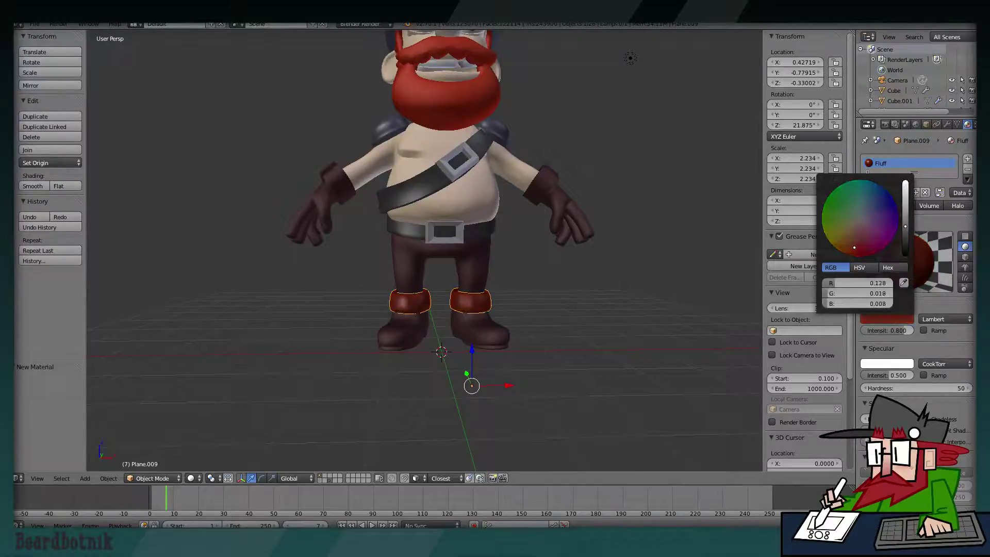
click(854, 241)
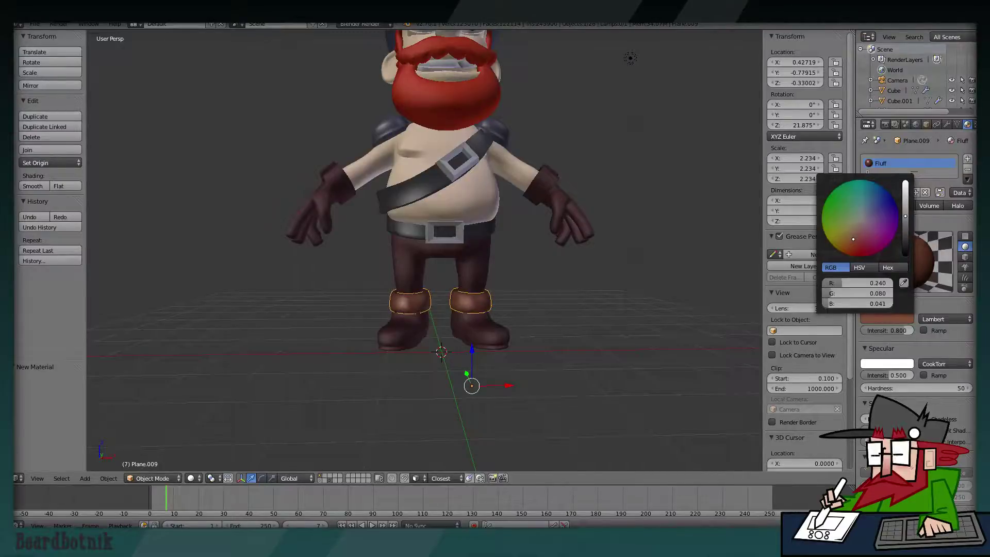
key(a)
middle_drag(585, 249, 571, 253)
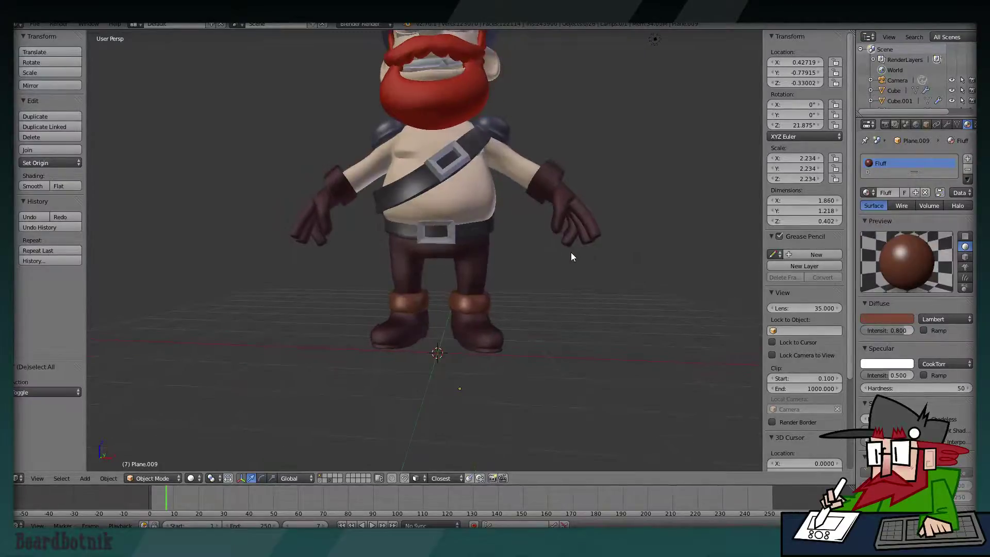
drag(922, 388, 871, 380)
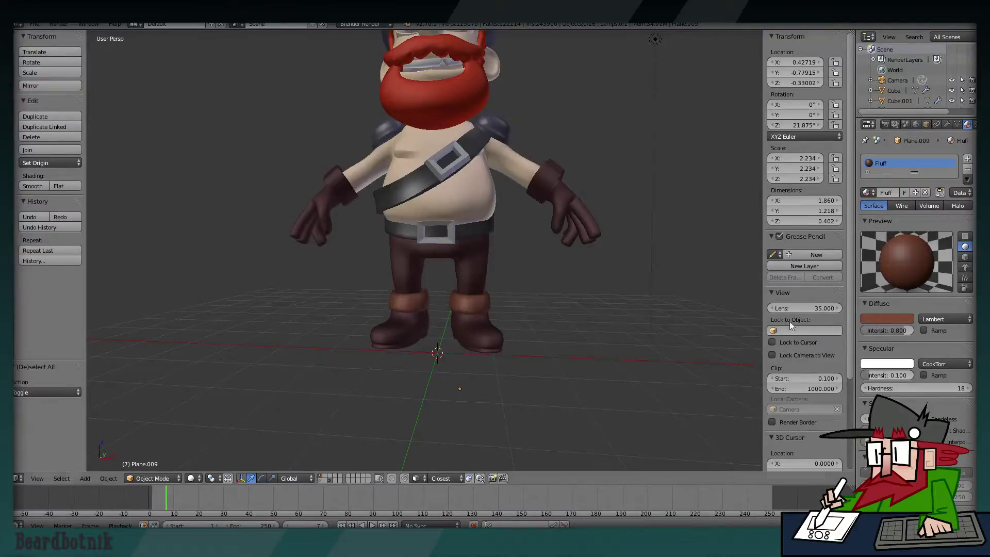